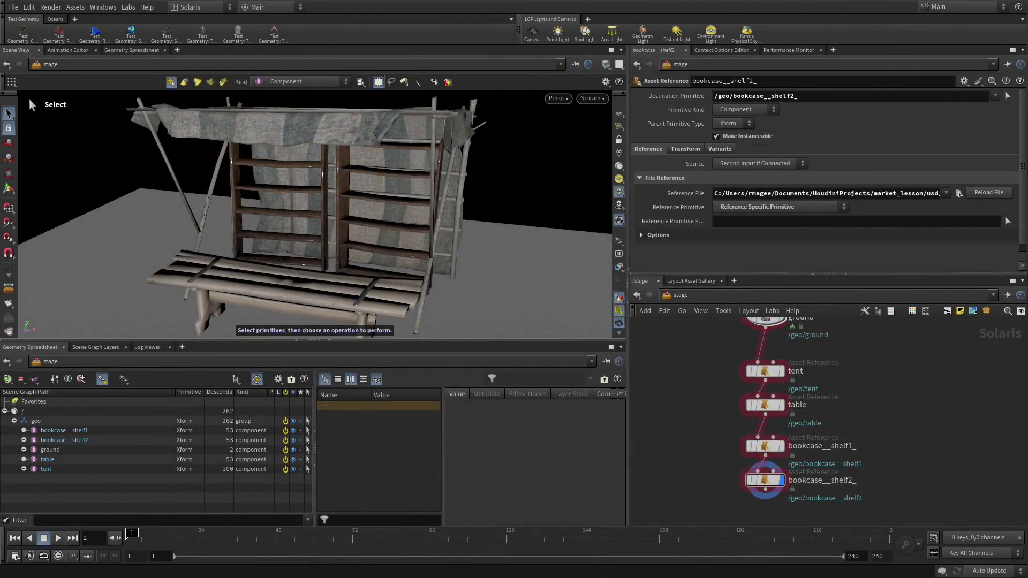
Add an Instancer node fed by bookcase_shelf2 and set it as the display node
middle_click_drag(815, 482, 779, 391)
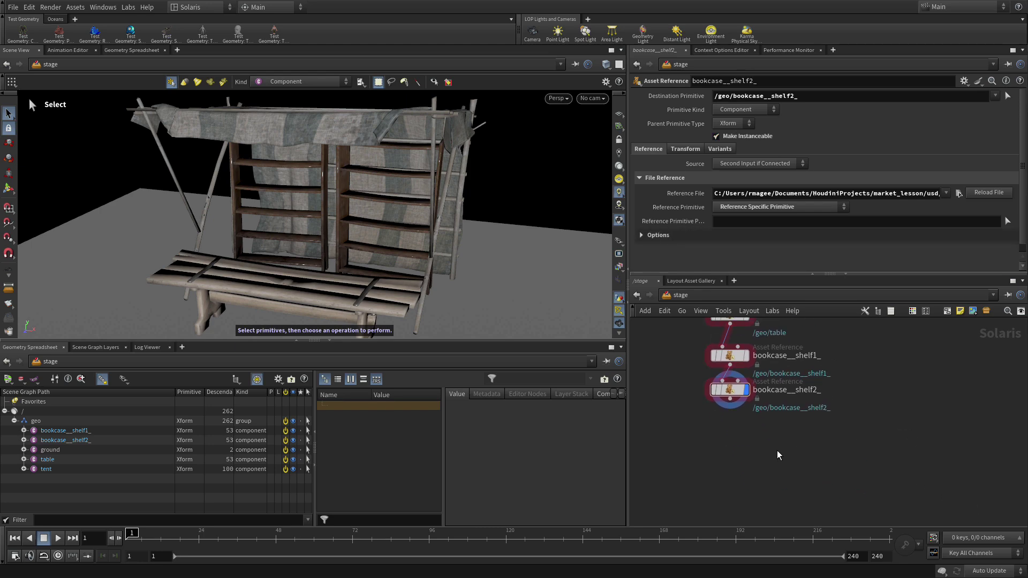
key("Tab")
type("insta")
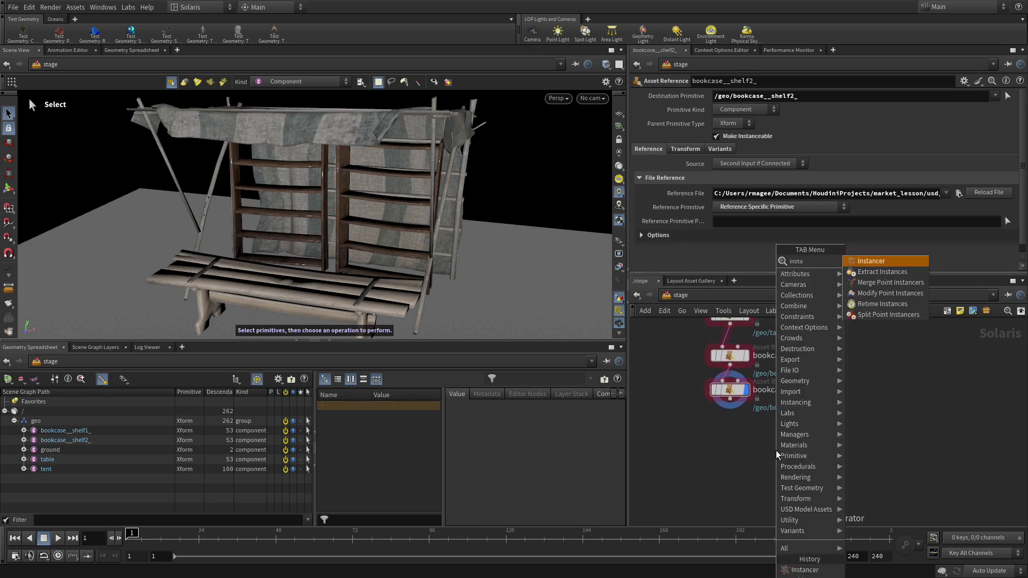
key("Return")
left_click(732, 444)
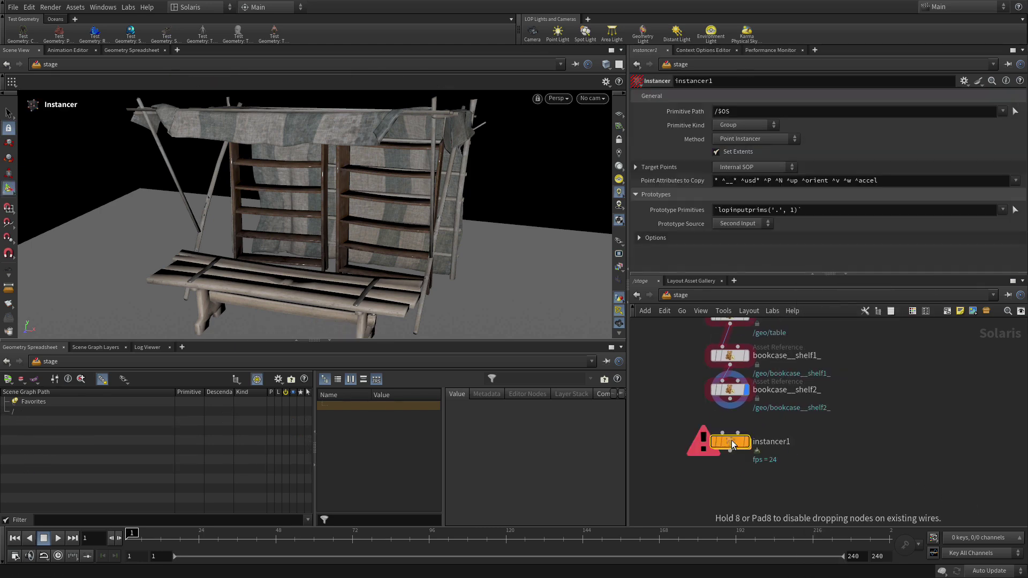
left_click(730, 412)
left_click(722, 433)
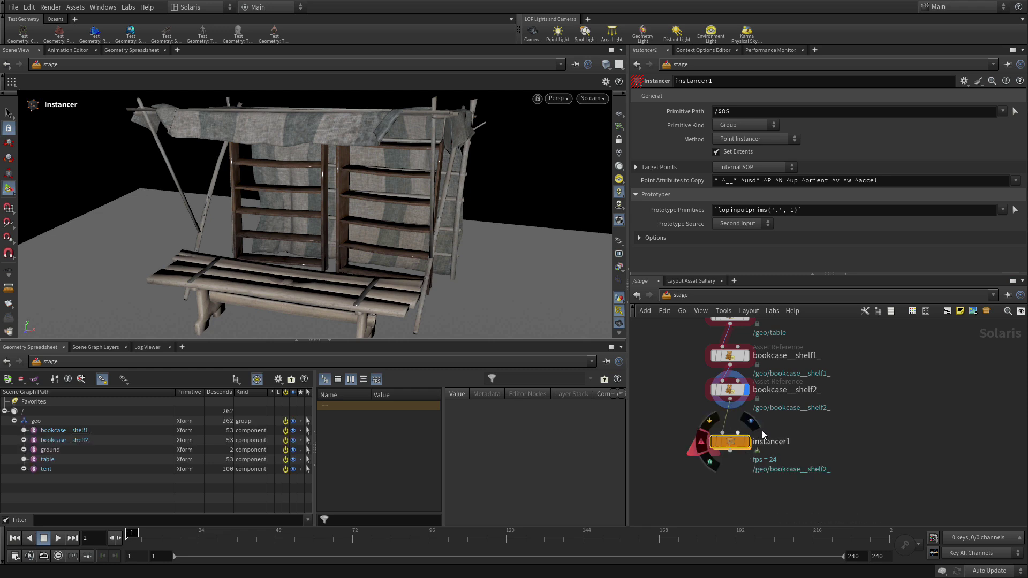
left_click(744, 442)
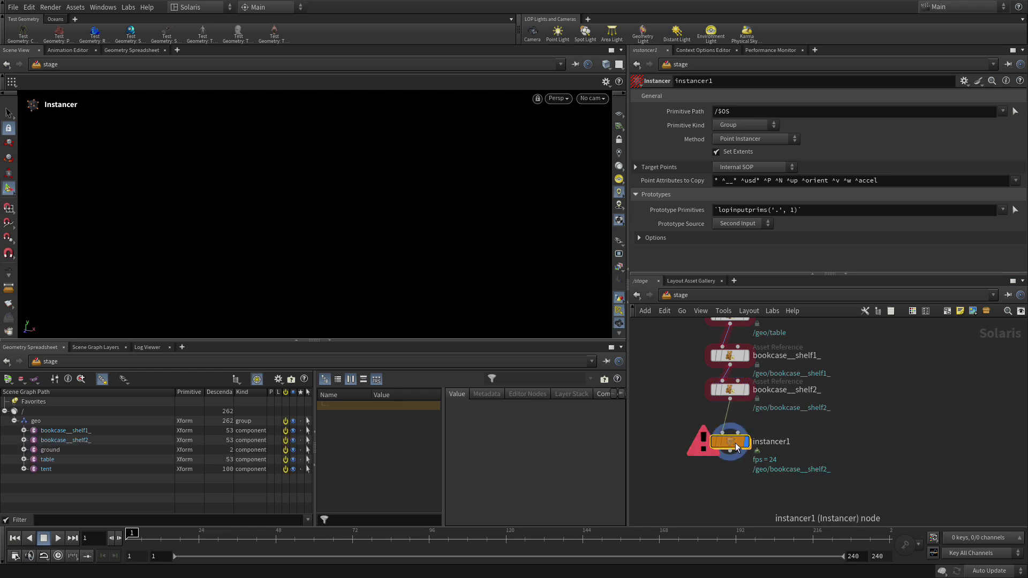
mouse_move(735, 442)
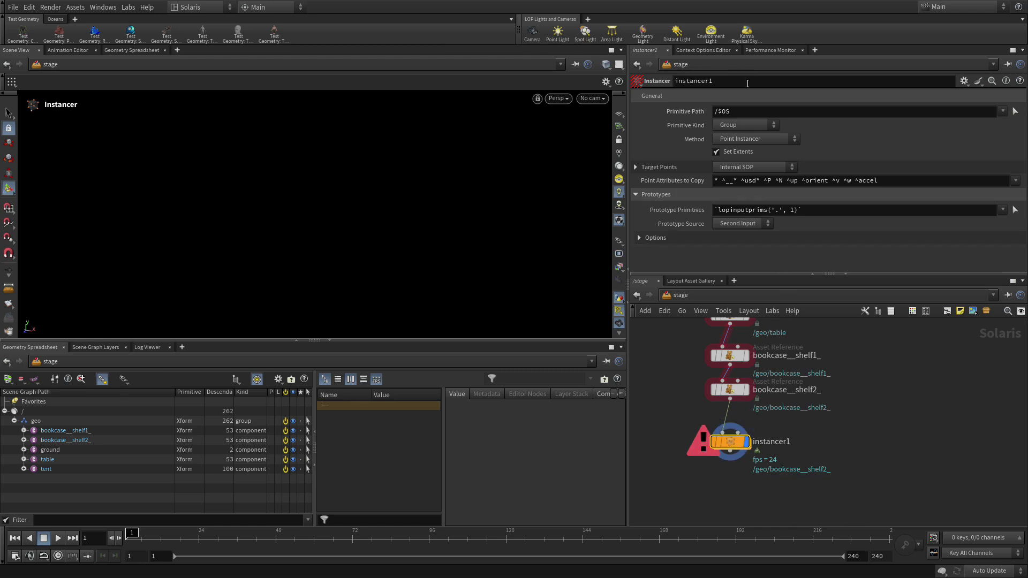
Set instancer1's Primitive Path to /geo/bookcase_jars
double_click(724, 112)
triple_click(718, 113)
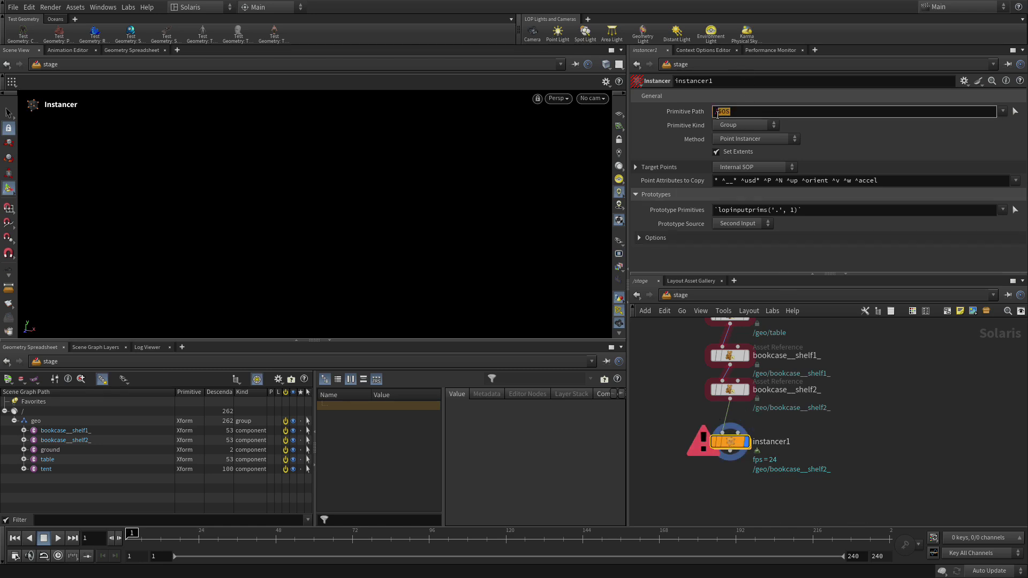
type("geo")
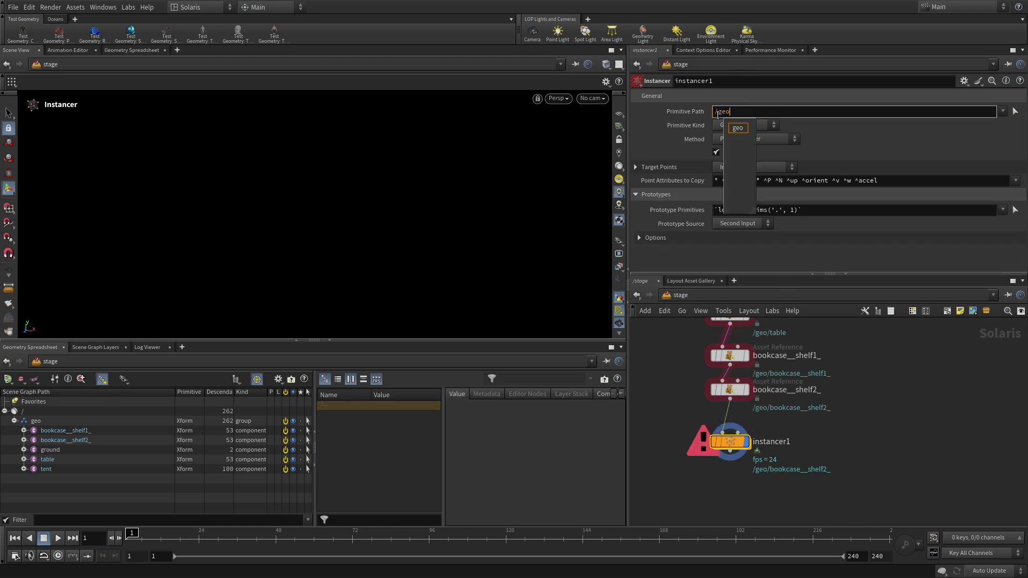
type("/book")
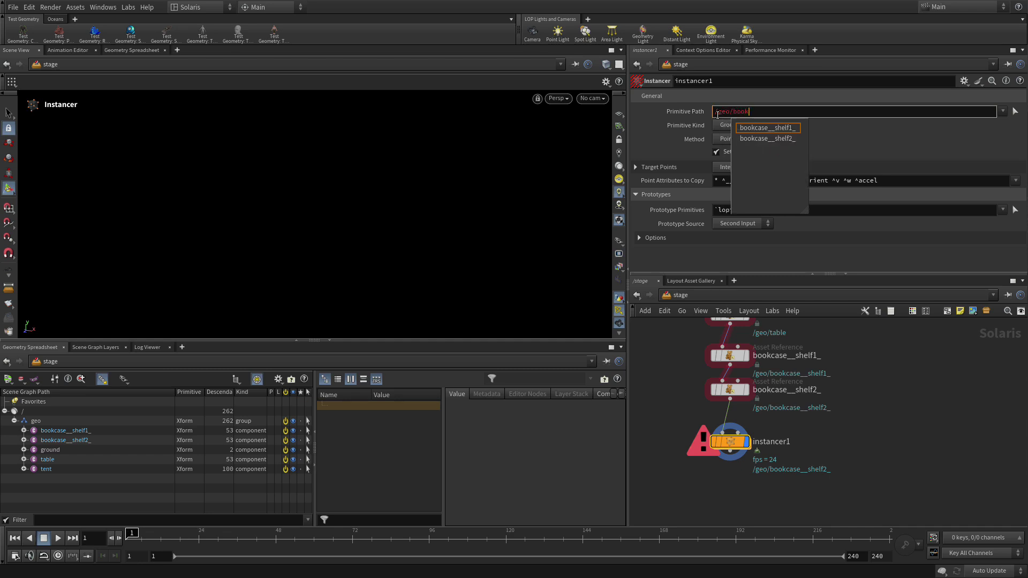
type("case_jars")
key("Return")
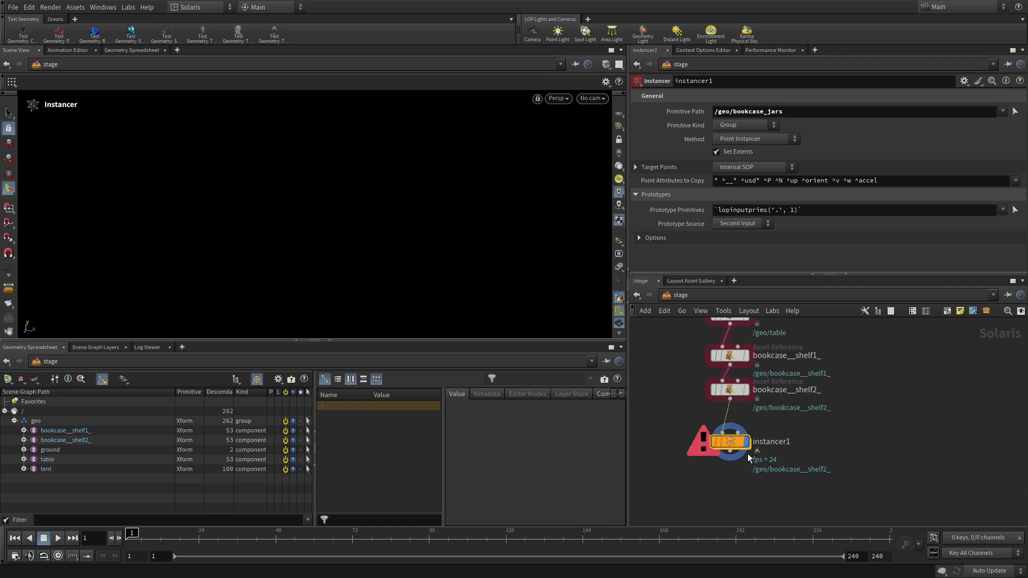
Dive into instancer1 and set the viewport to Hide Other Objects, leaving only the grid
double_click(734, 442)
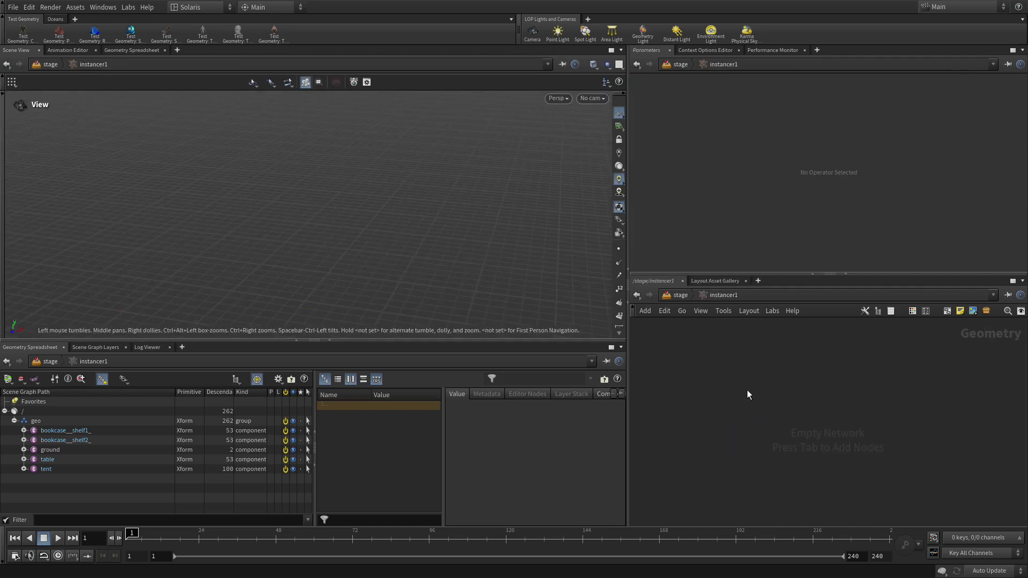
left_click(605, 65)
left_click(612, 85)
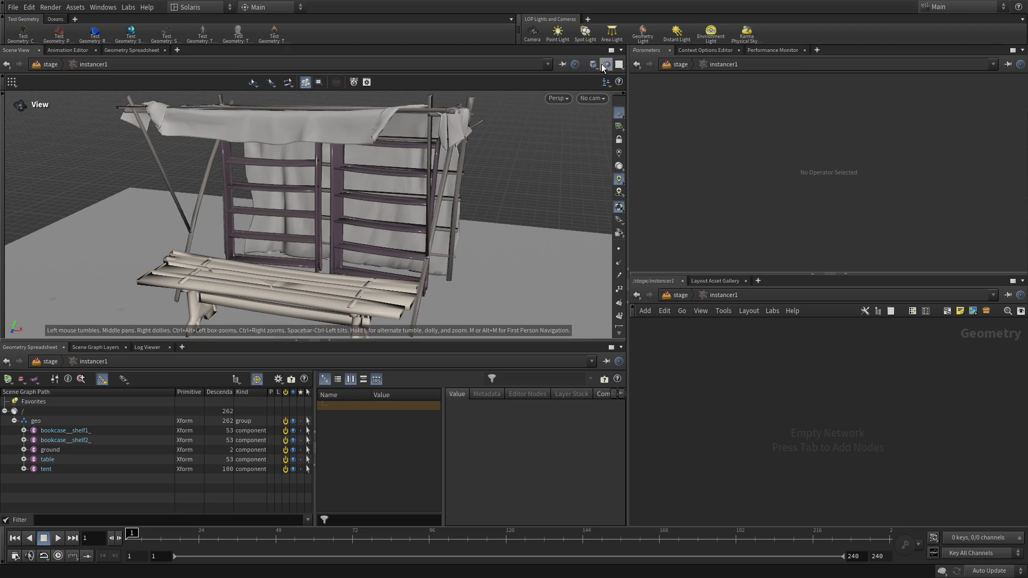
left_click(605, 65)
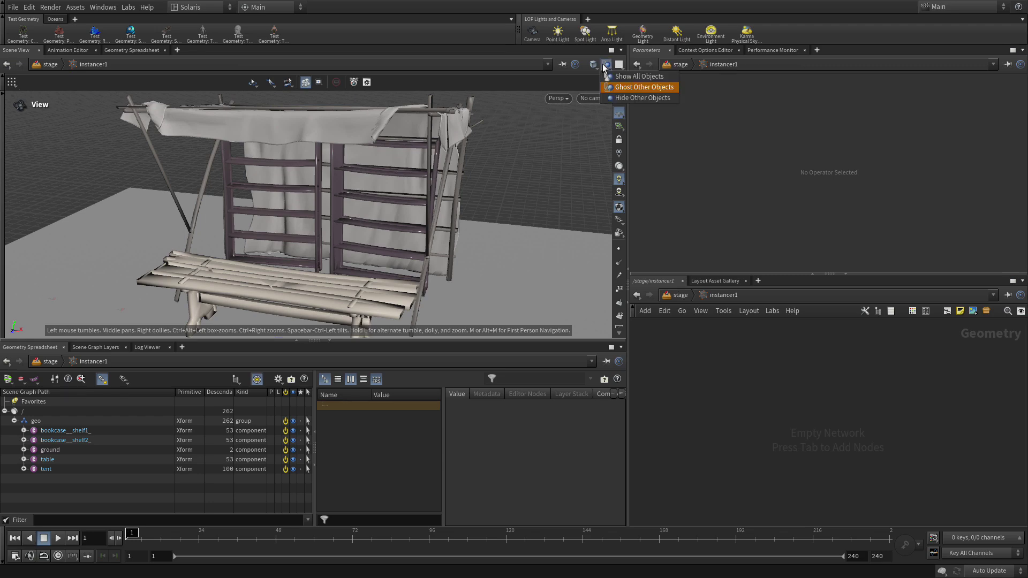
left_click(614, 99)
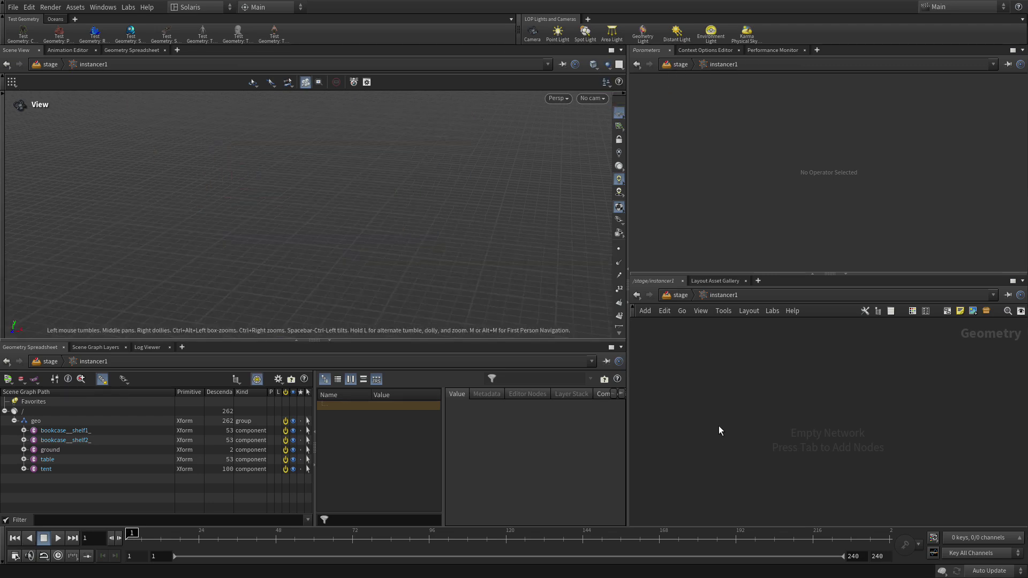
Add a LOP Import node with its LOP Path set to the bookcase_shelf1 node
key("Tab")
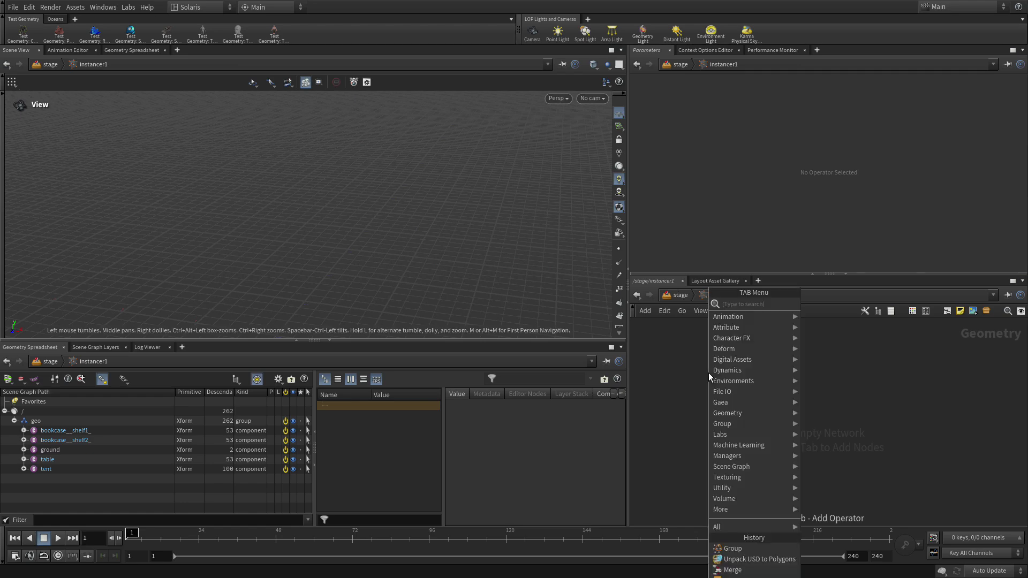
type("lop i")
key("Return")
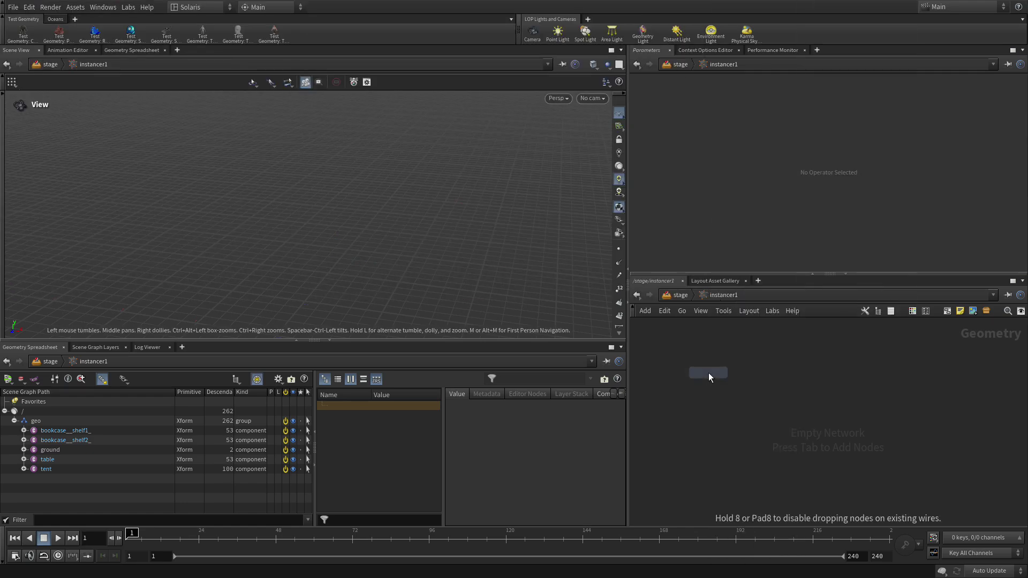
left_click(730, 376)
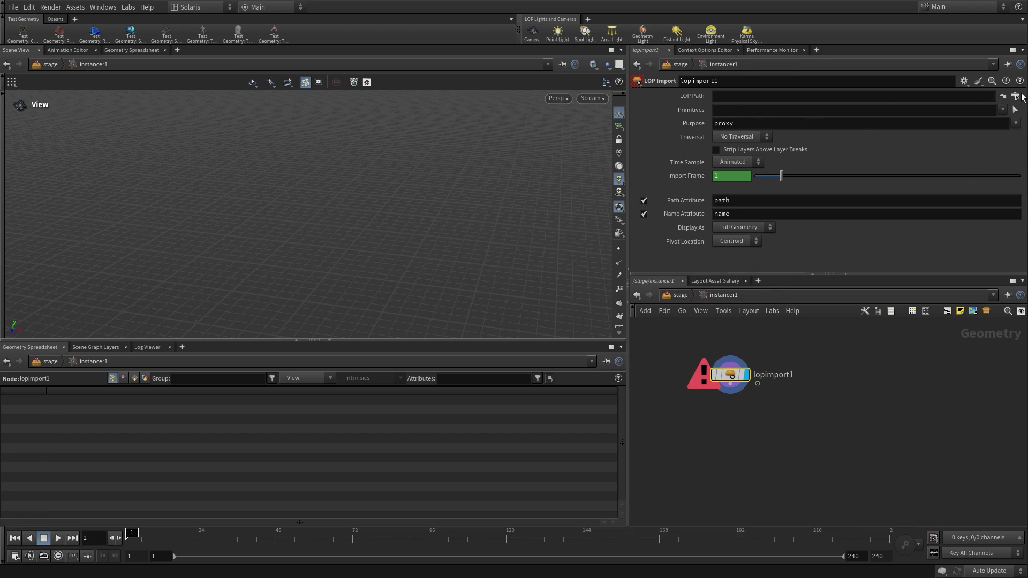
left_click(1015, 96)
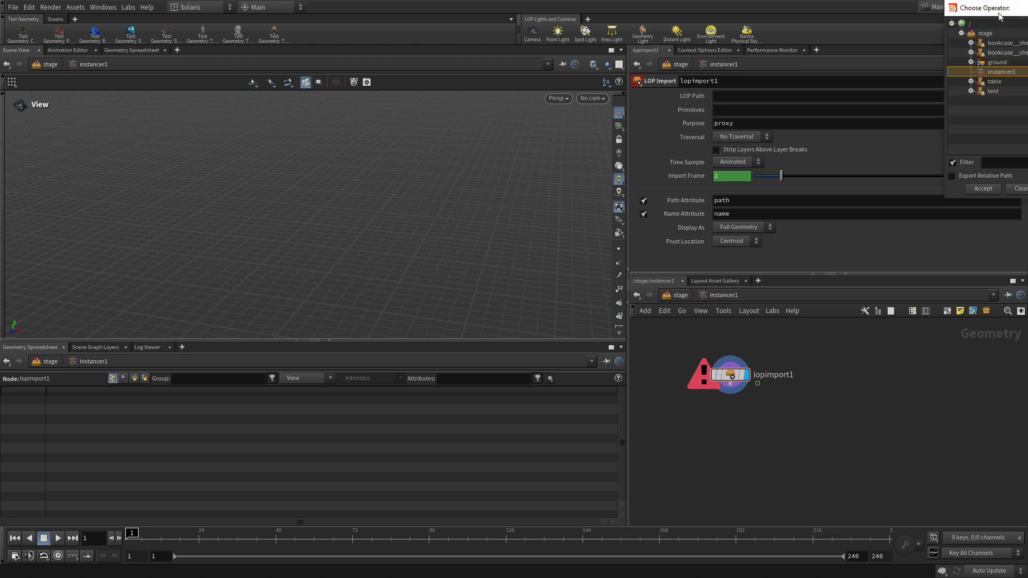
left_click(893, 127)
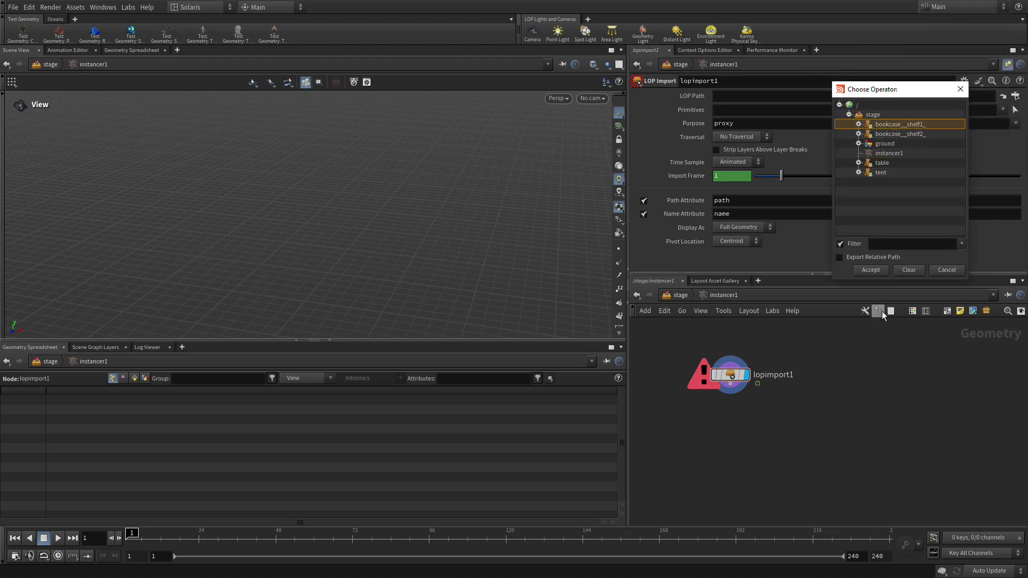
left_click(872, 269)
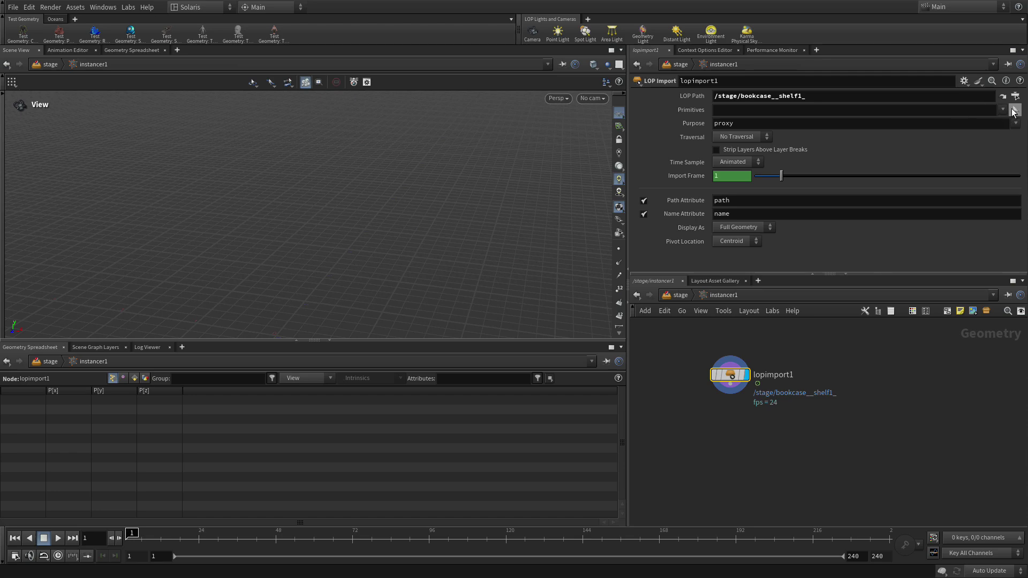
Set the import's Primitives to /geo/bookcase_shelf1
left_click(1015, 109)
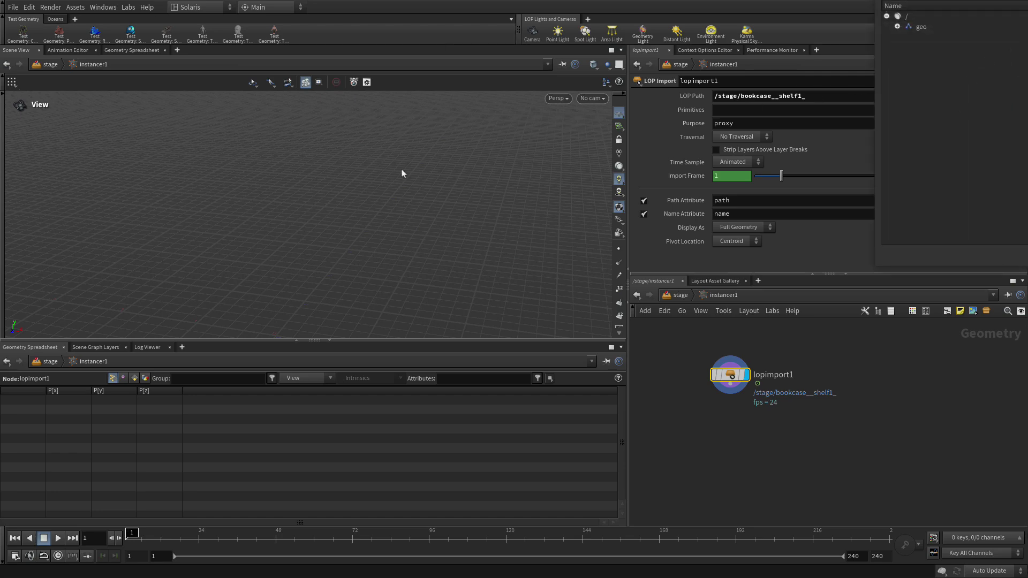
left_click(897, 26)
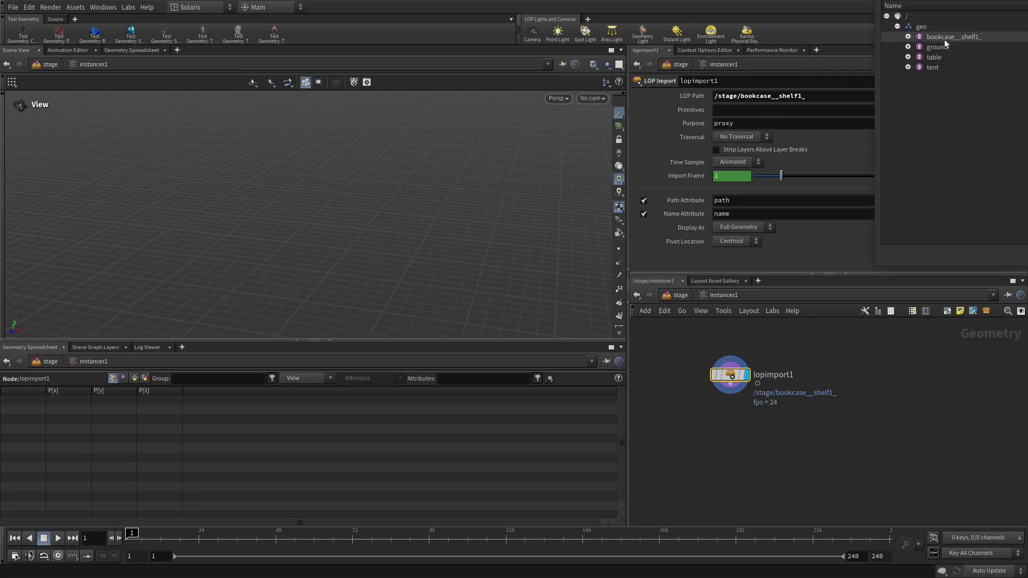
left_click(947, 36)
key("Return")
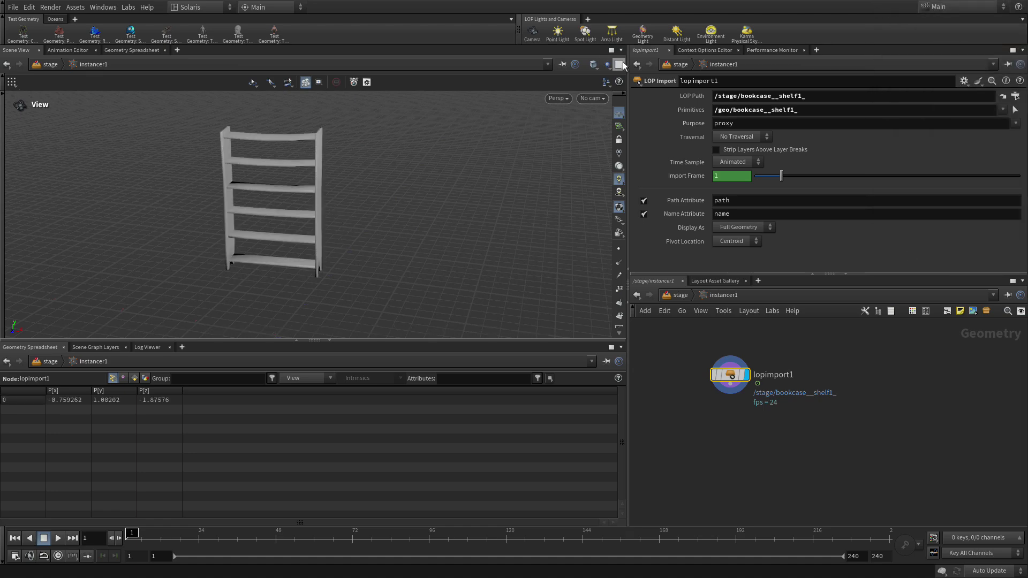
Switch the viewport to smooth wireframe shading
scroll(301, 177, "up", 5)
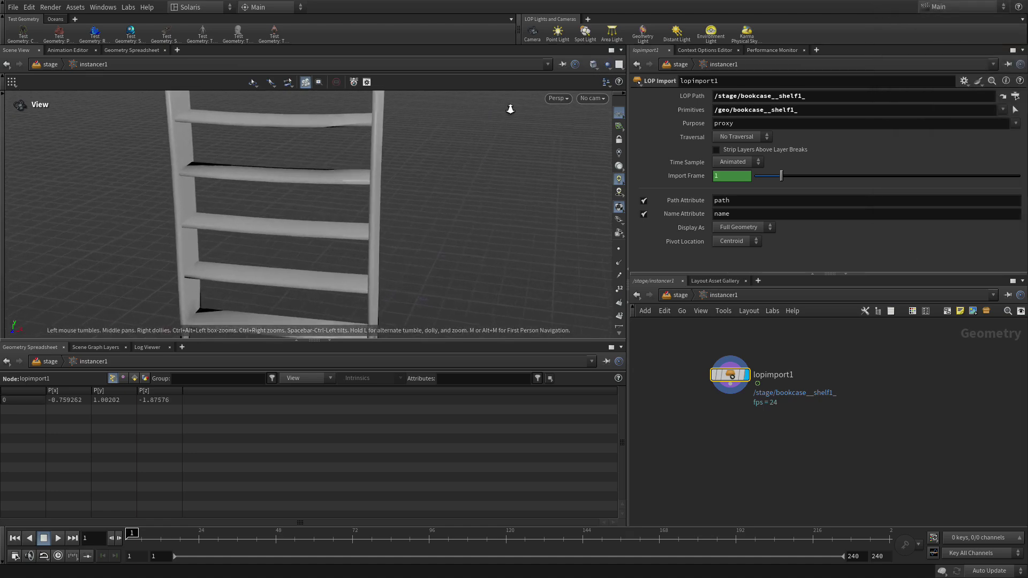
left_click(591, 65)
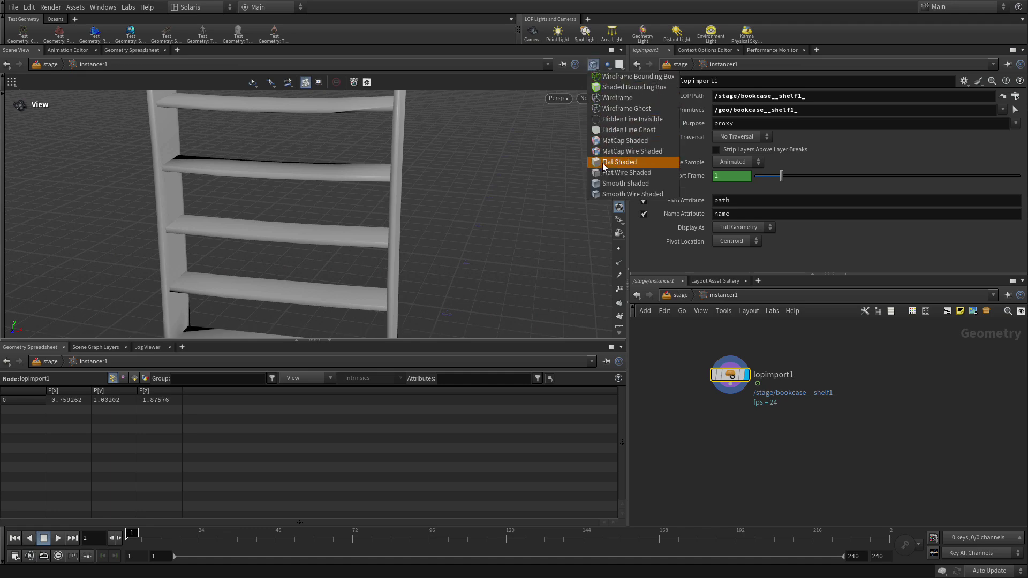
left_click(608, 195)
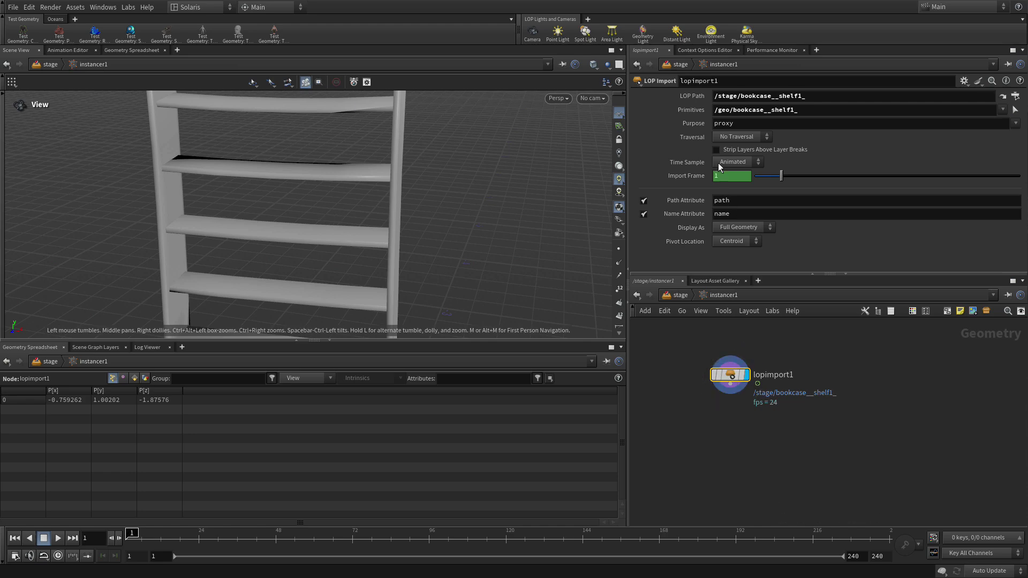
Change the import Purpose from proxy to render and frame the bookcase
left_click_drag(738, 124, 701, 119)
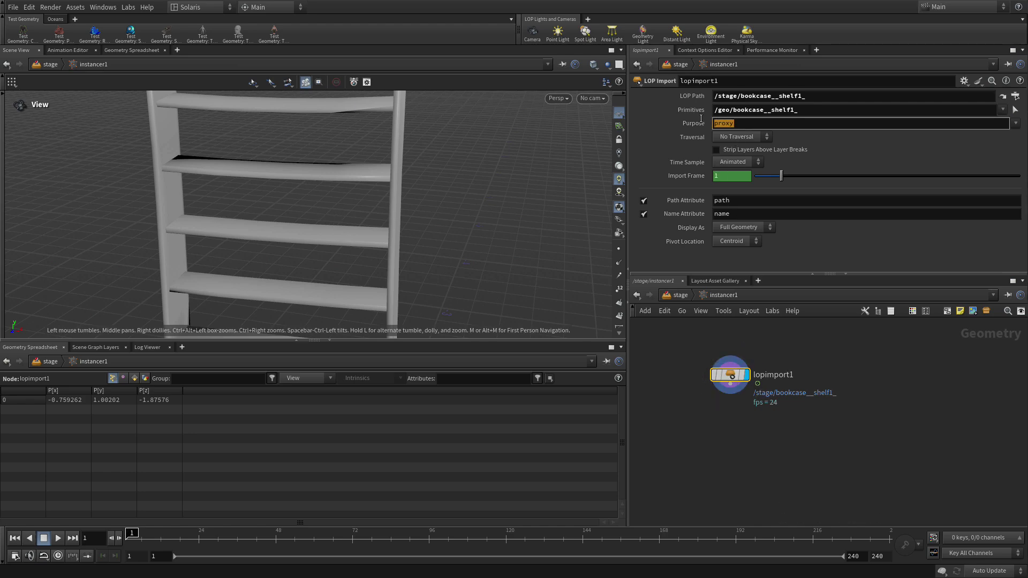
type("render")
key("Return")
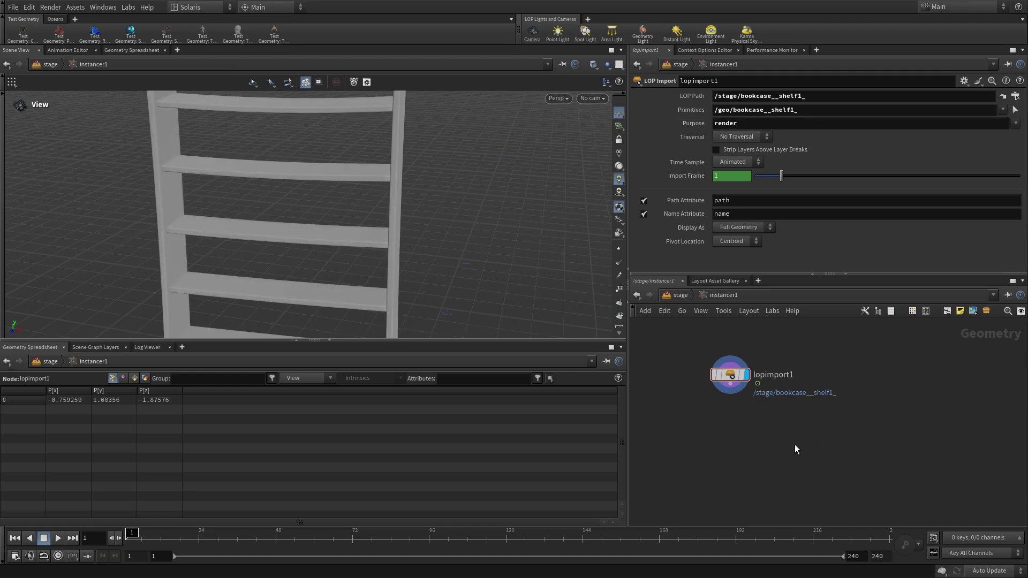
right_click_drag(321, 195, 111, 235)
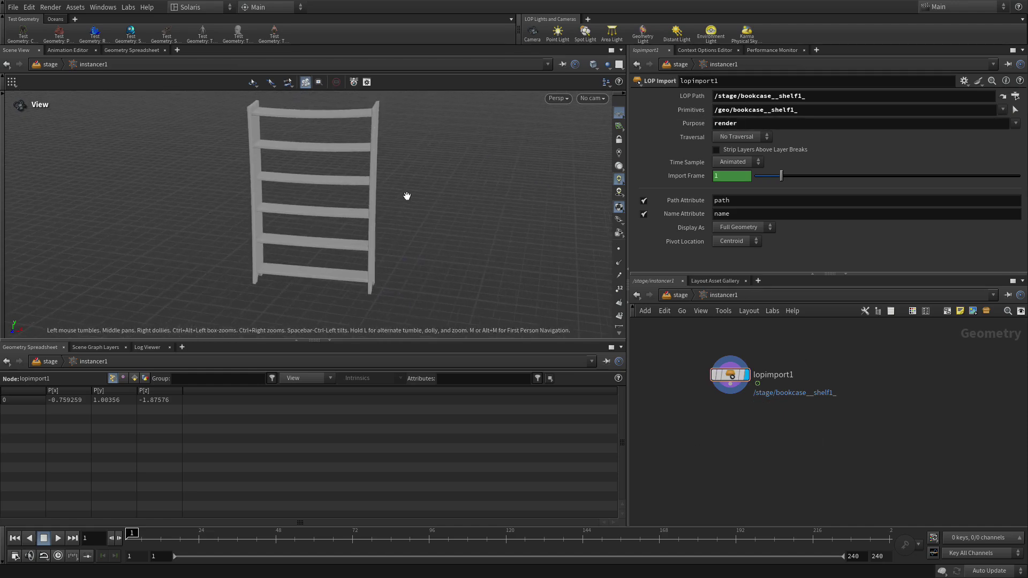
middle_click_drag(406, 195, 318, 198)
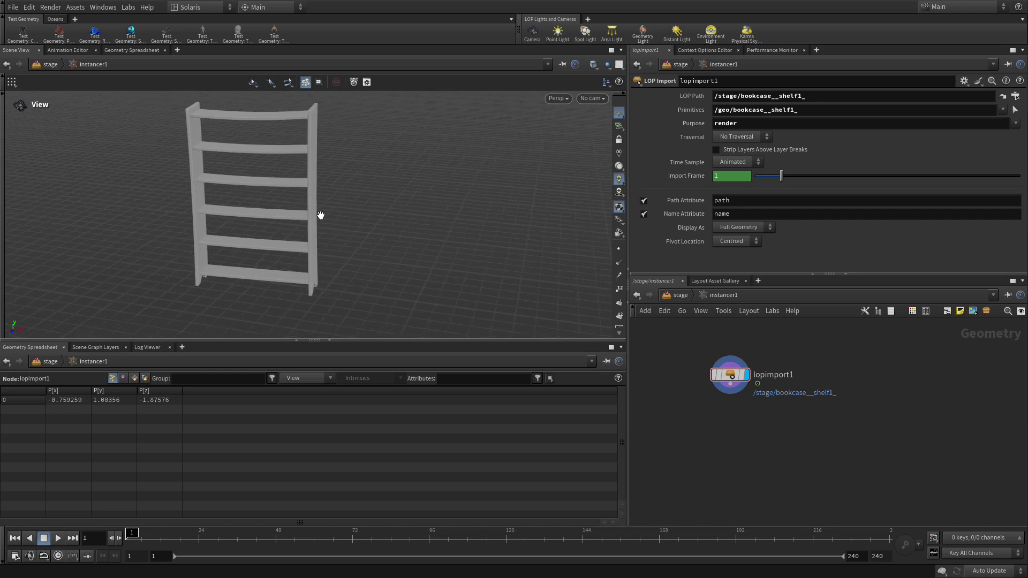
Duplicate lopimport1 and point its LOP Path and Primitives at bookcase_shelf2
left_click(735, 375)
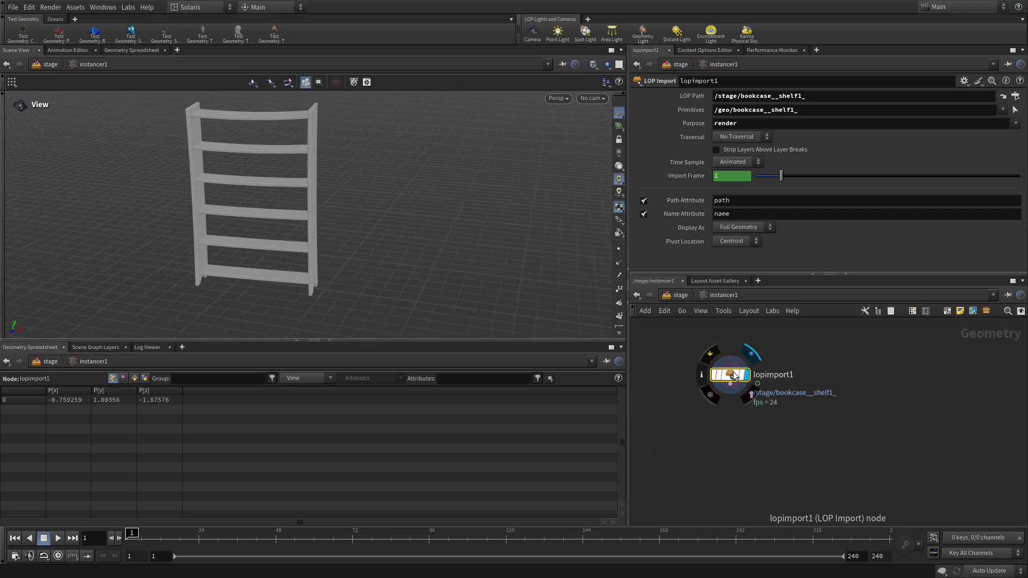
left_click_drag(734, 372, 867, 379, "alt")
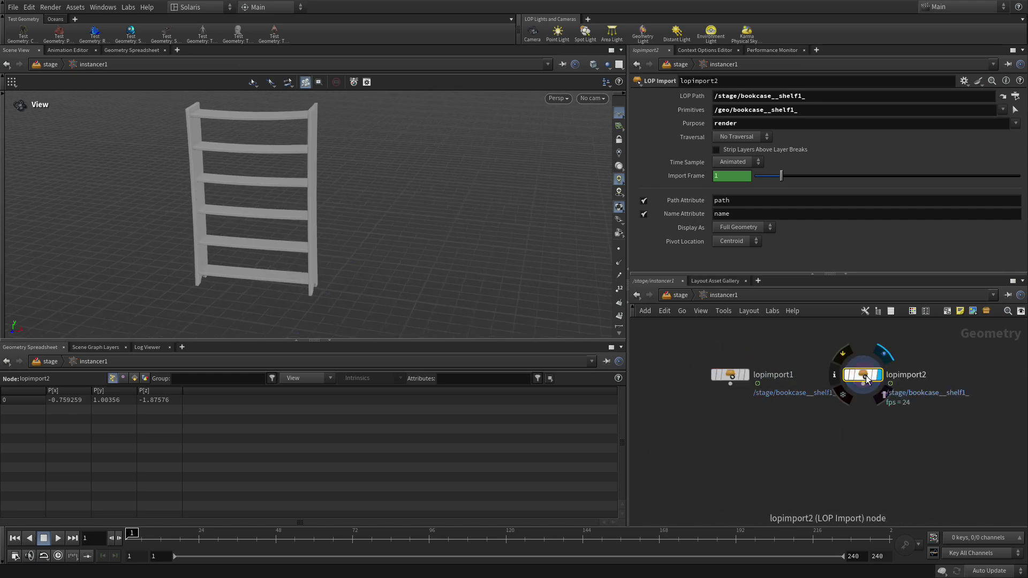
left_click(800, 96)
key("BackSpace")
key("BackSpace")
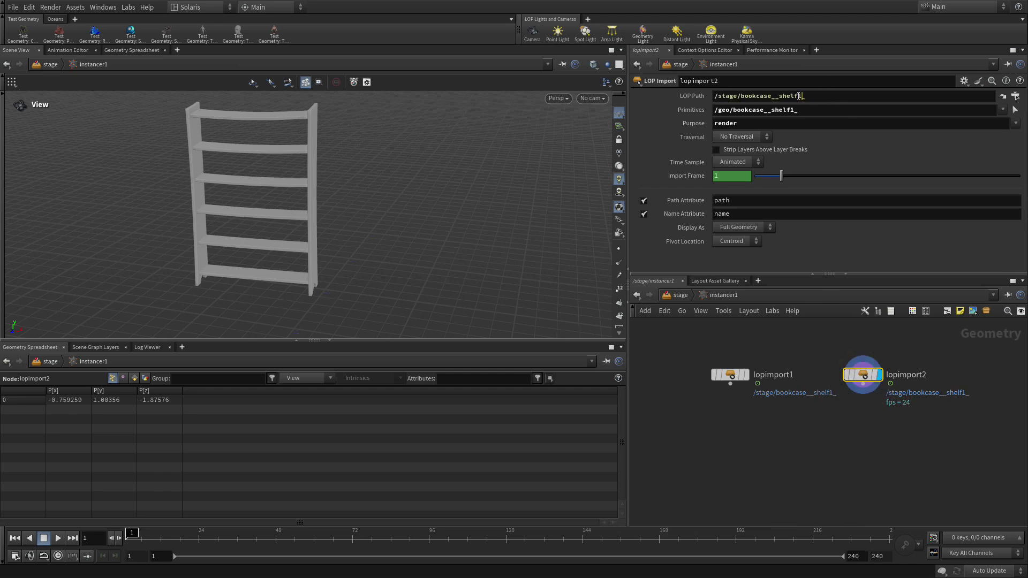
type("2")
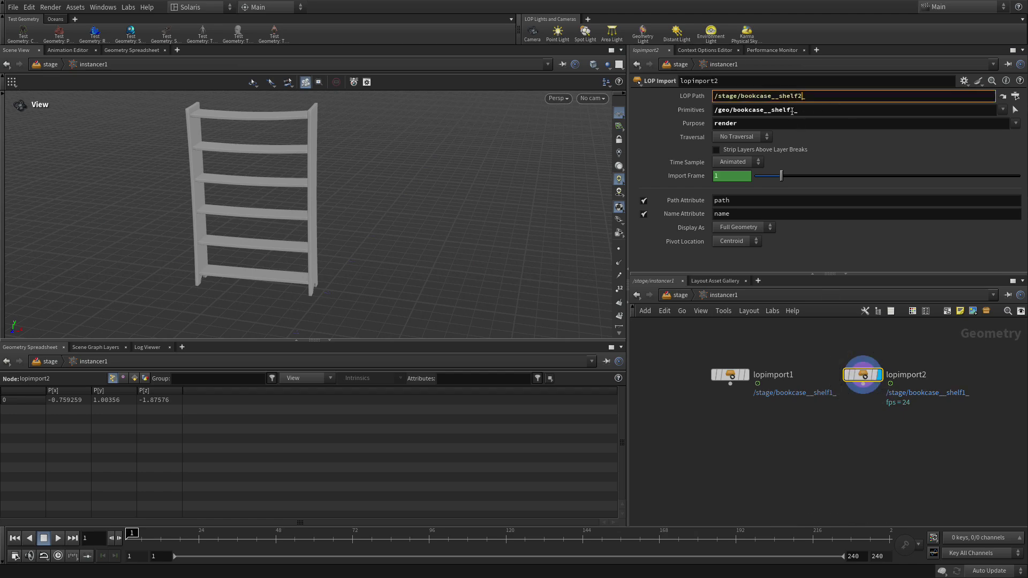
key("Tab")
key("BackSpace")
key("BackSpace")
type("2_")
key("Return")
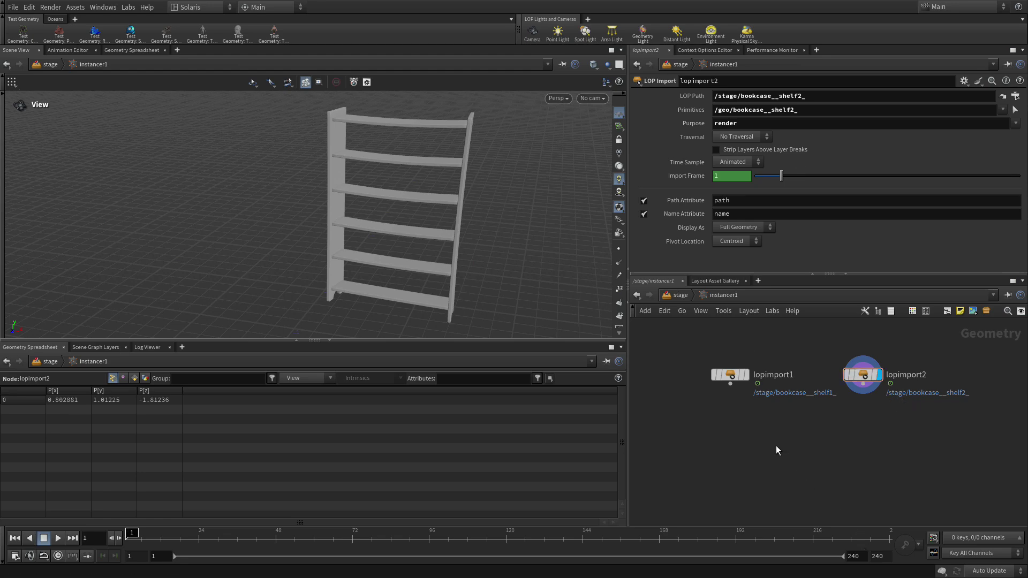
Merge both bookcase imports into merge1, display it, and check its geometry summary
key("Tab")
type("merge")
key("Return")
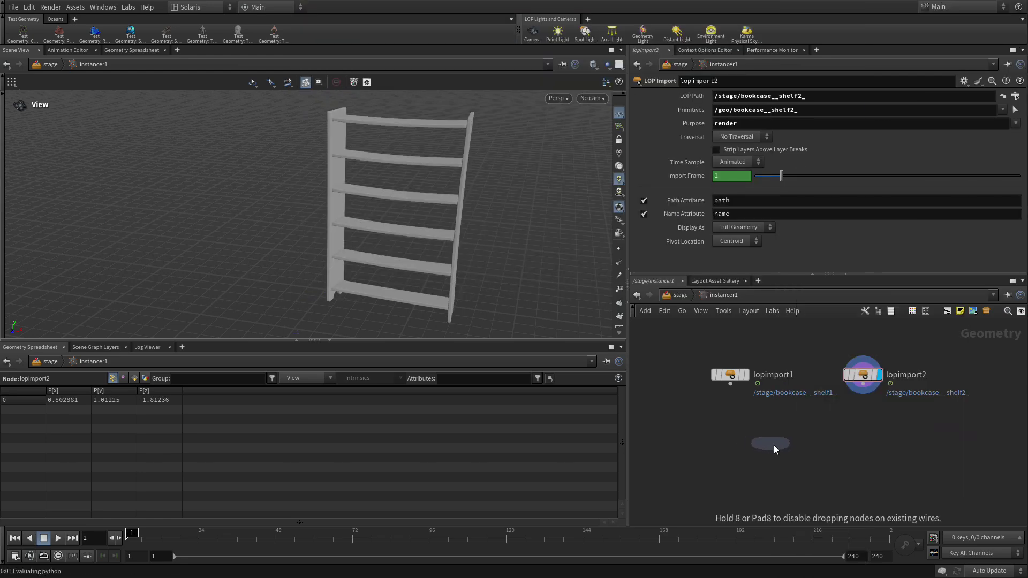
left_click(776, 445)
left_click_drag(687, 346, 941, 413)
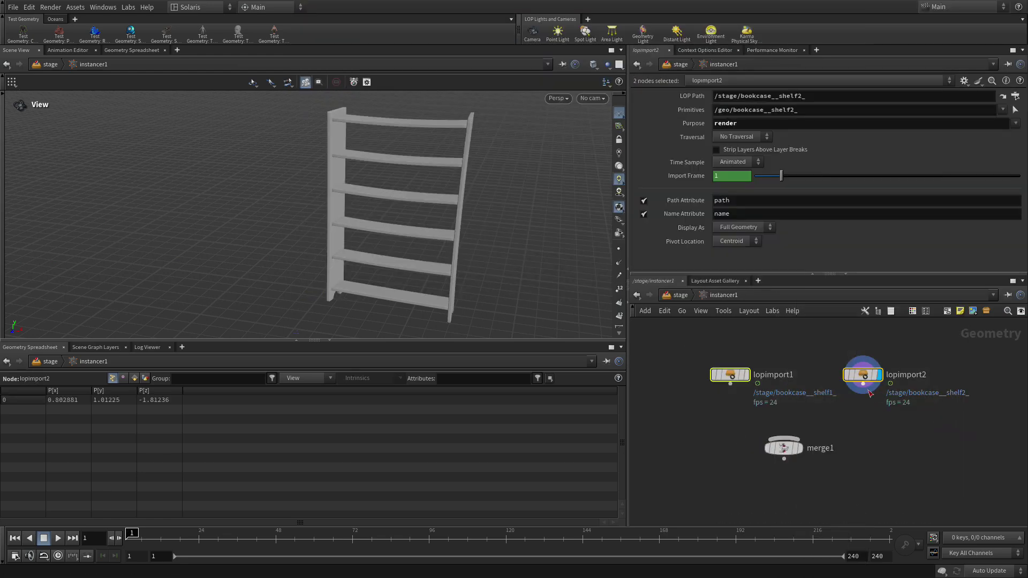
left_click(800, 452)
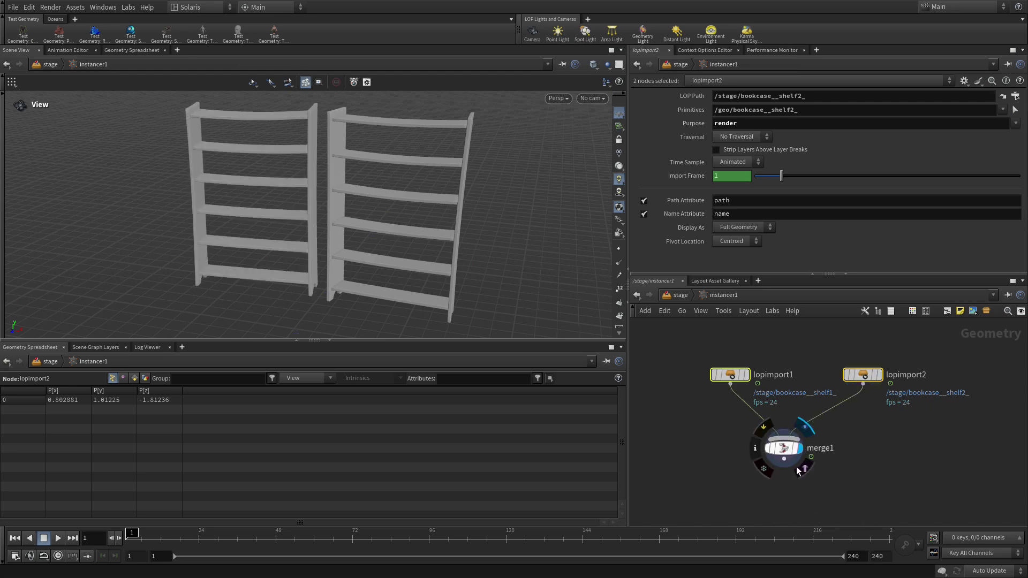
left_click(639, 427)
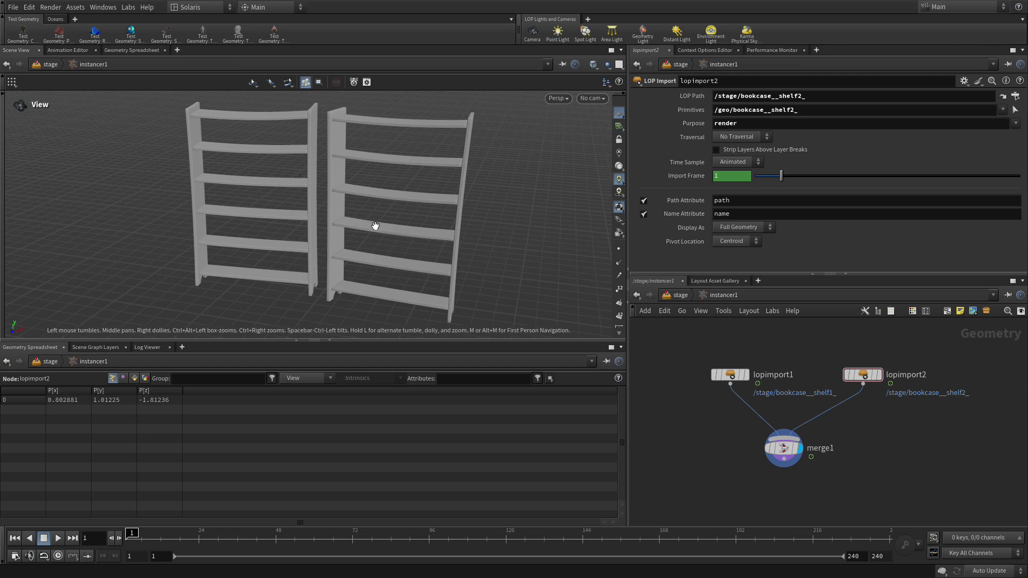
middle_click_drag(737, 455, 725, 390)
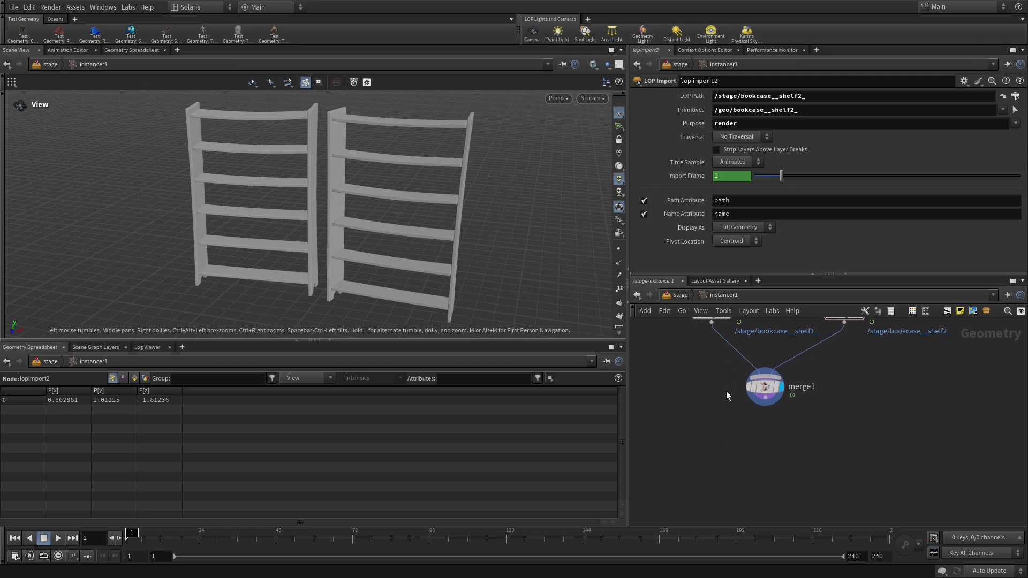
middle_click(767, 390)
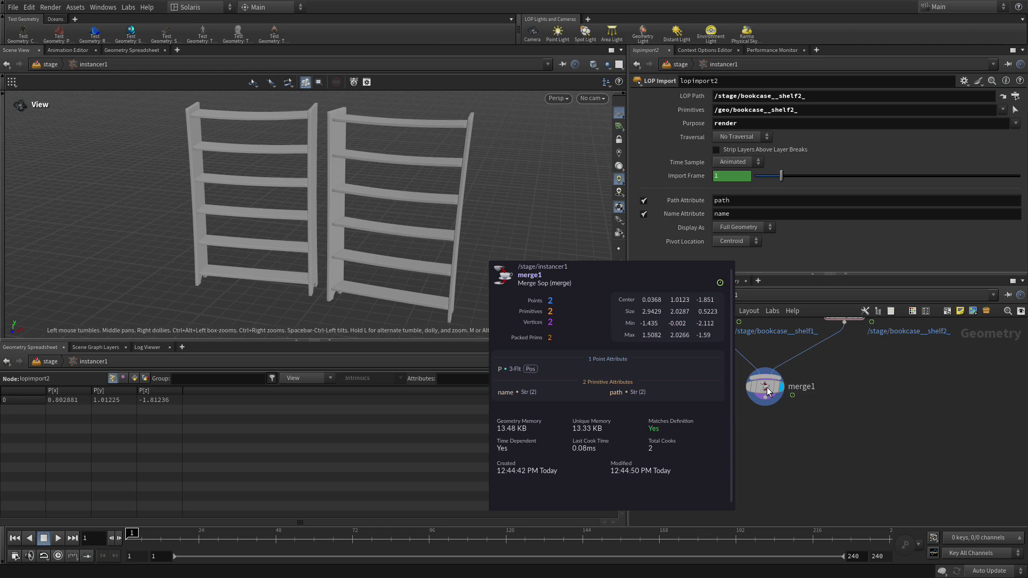
Add an Unpack USD to Polygons node after merge1 and display both textured bookcases
middle_click_drag(767, 391, 767, 393)
key("Tab")
type("u")
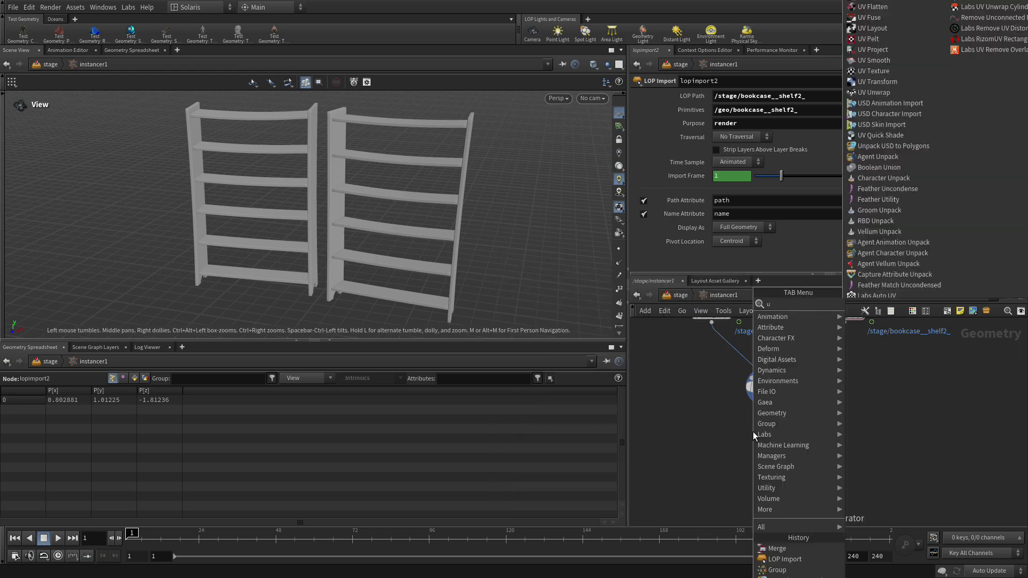
type("npack")
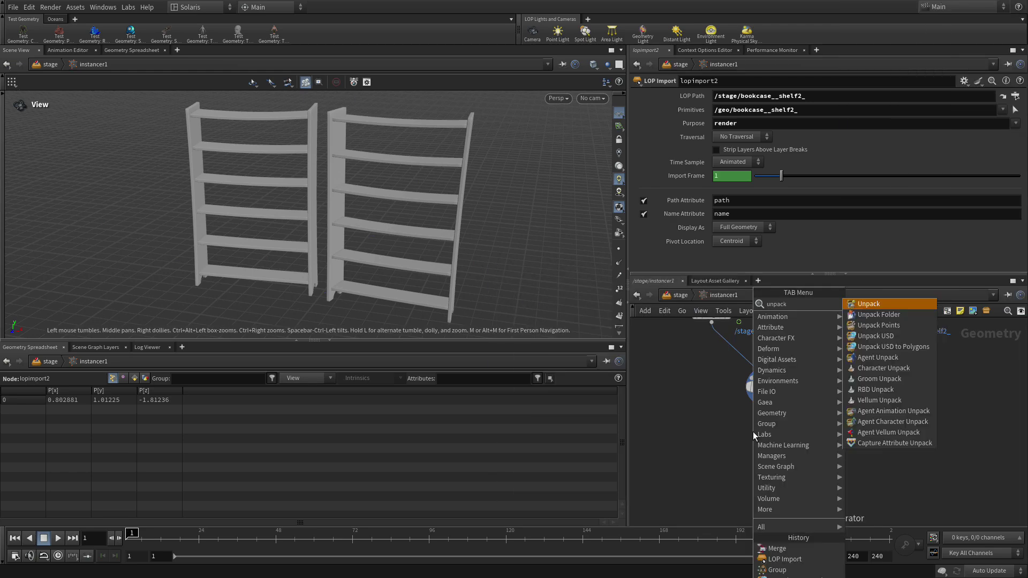
type(" usd")
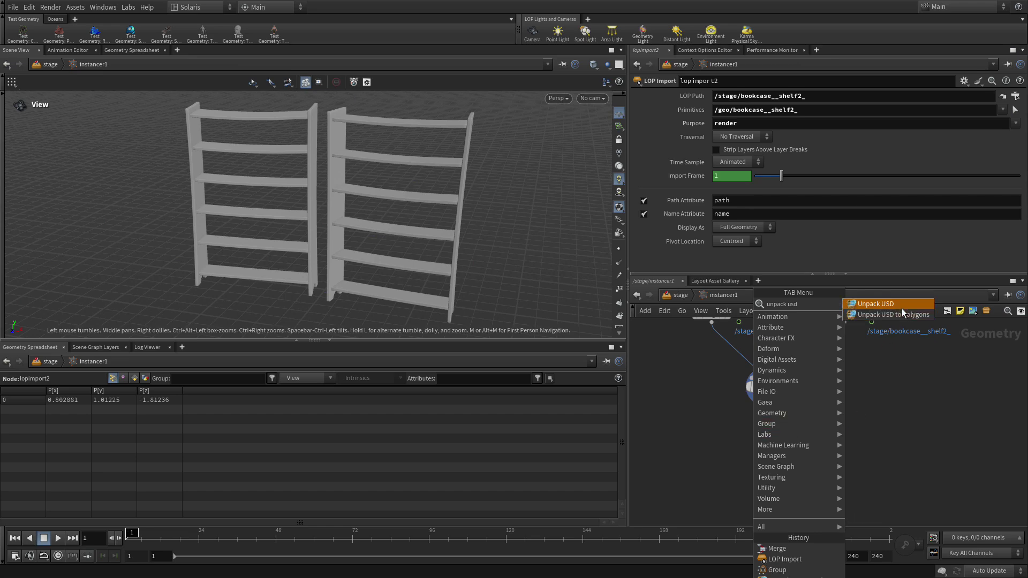
left_click(901, 314)
left_click(765, 434)
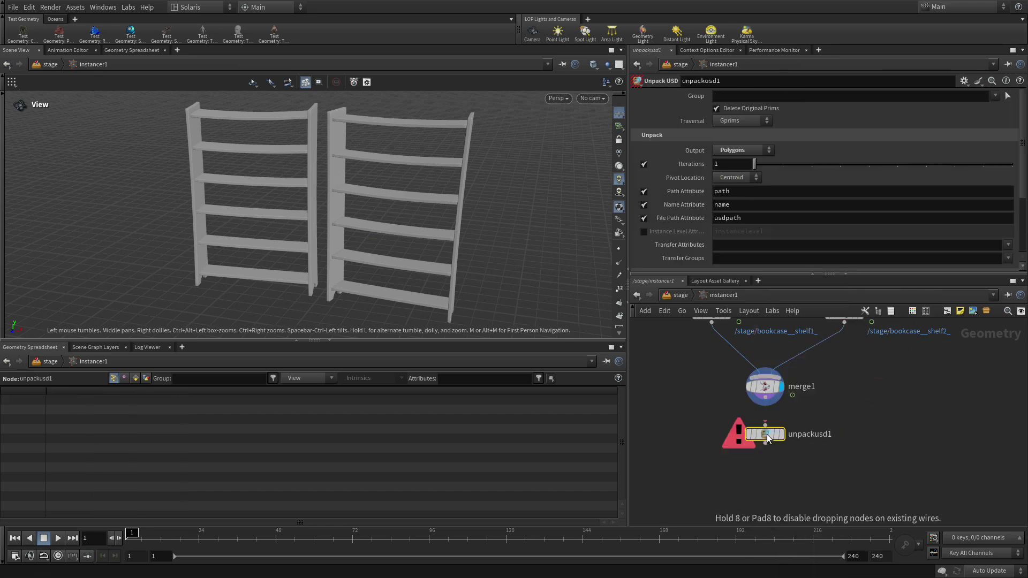
left_click(765, 397)
left_click(765, 425)
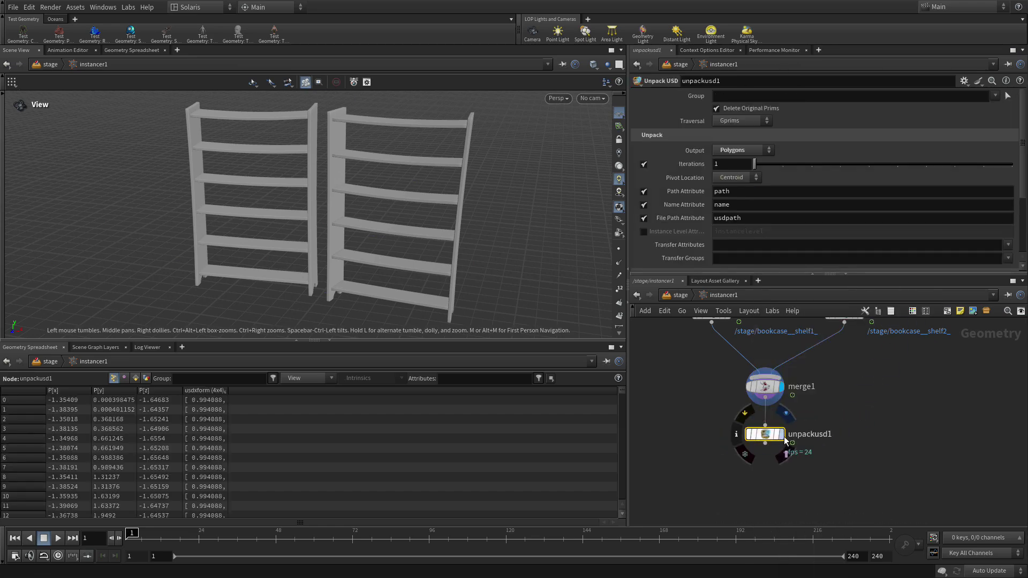
left_click(782, 435)
scroll(481, 145, "up", 5)
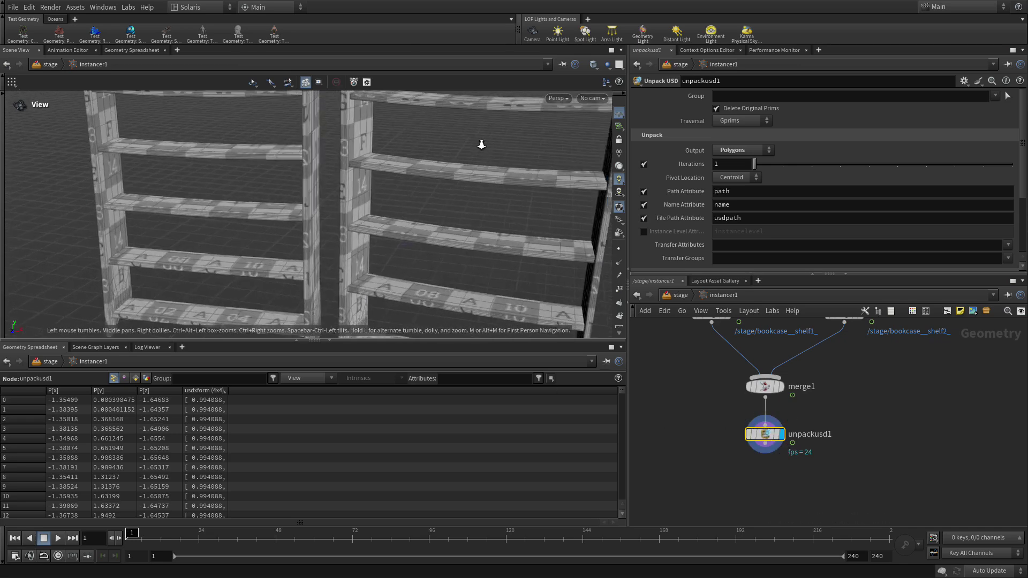
left_click_drag(481, 144, 488, 168)
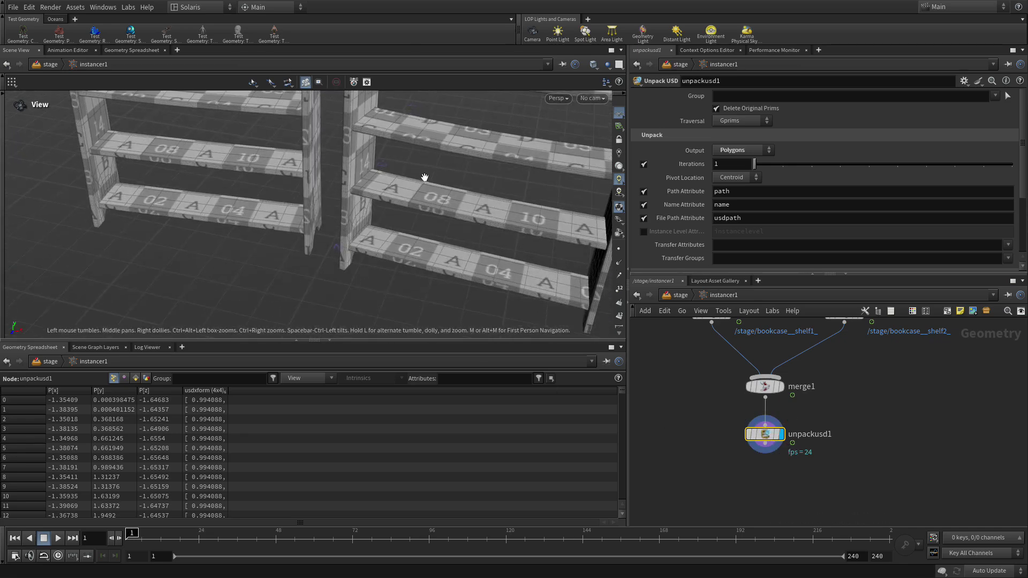
left_click_drag(371, 195, 309, 231)
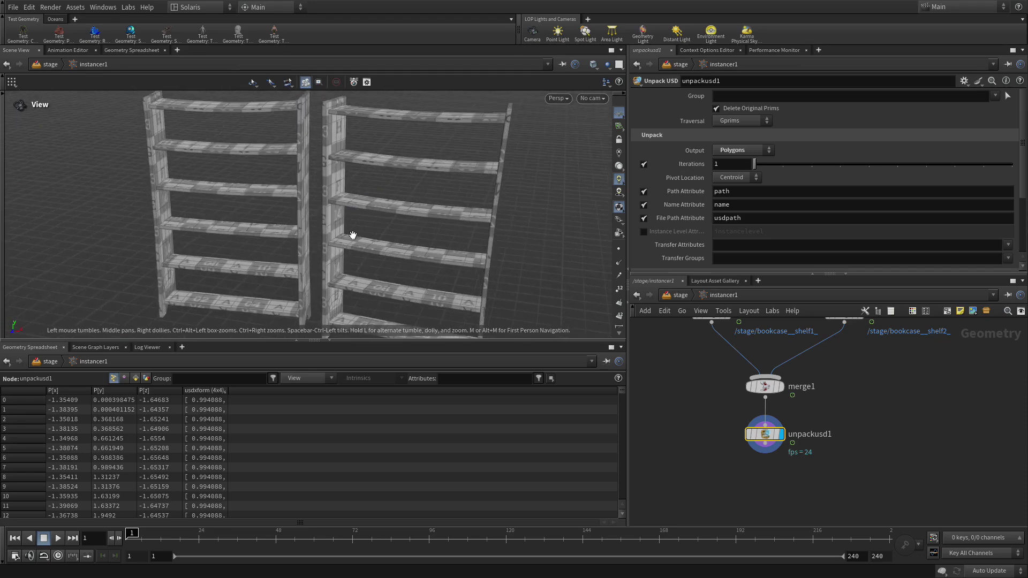
scroll(352, 235, "up", 3)
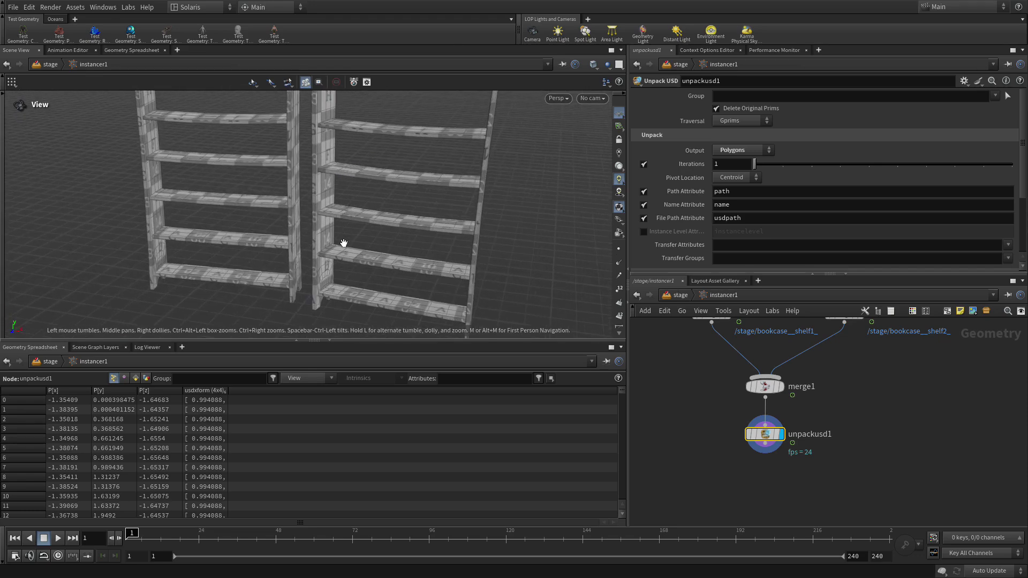
Add a Group node, group1, fed by unpackusd1
middle_click_drag(813, 490, 792, 445)
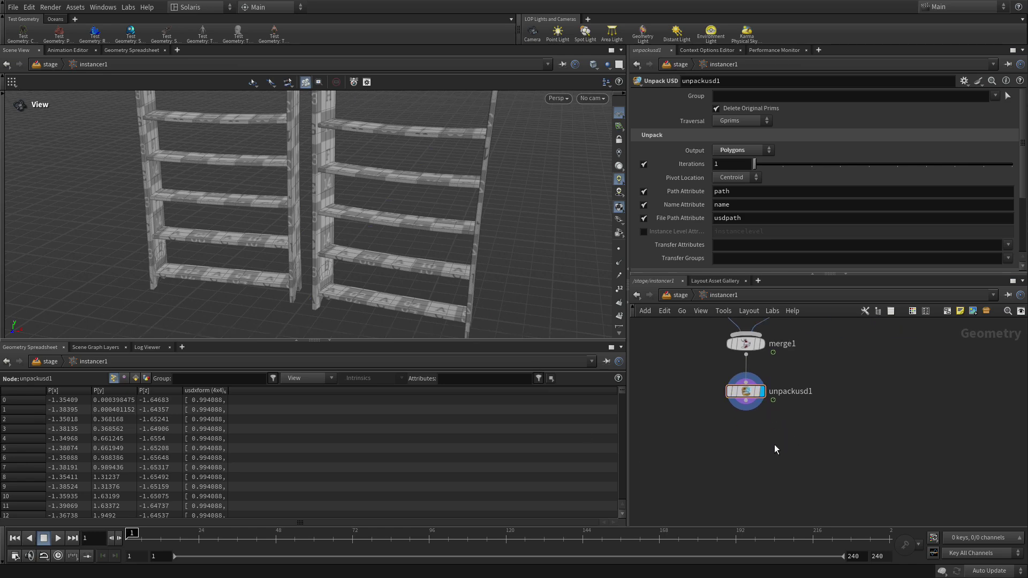
key("Tab")
type("group")
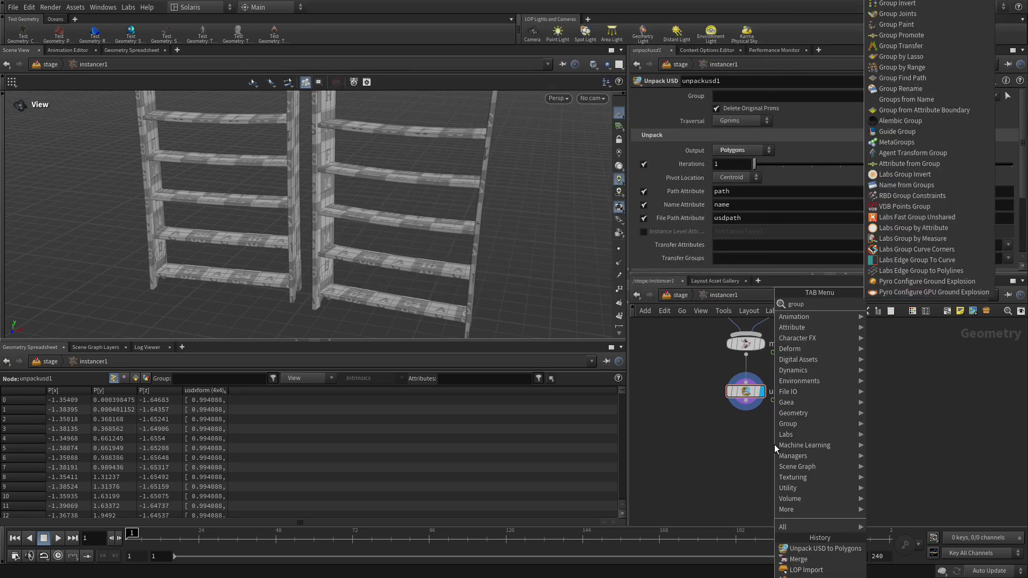
key("Return")
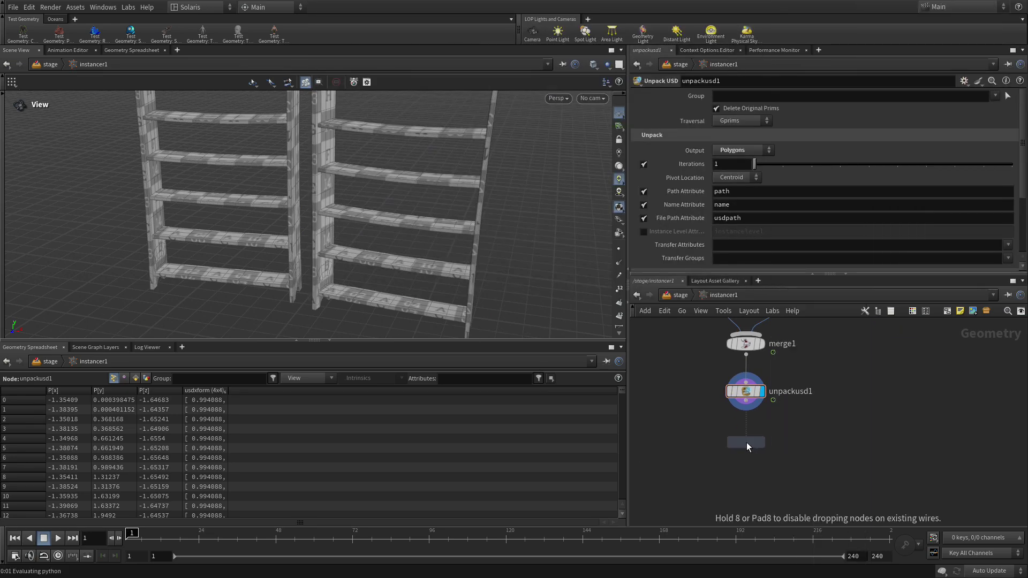
left_click(746, 442)
left_click_drag(752, 405, 745, 434)
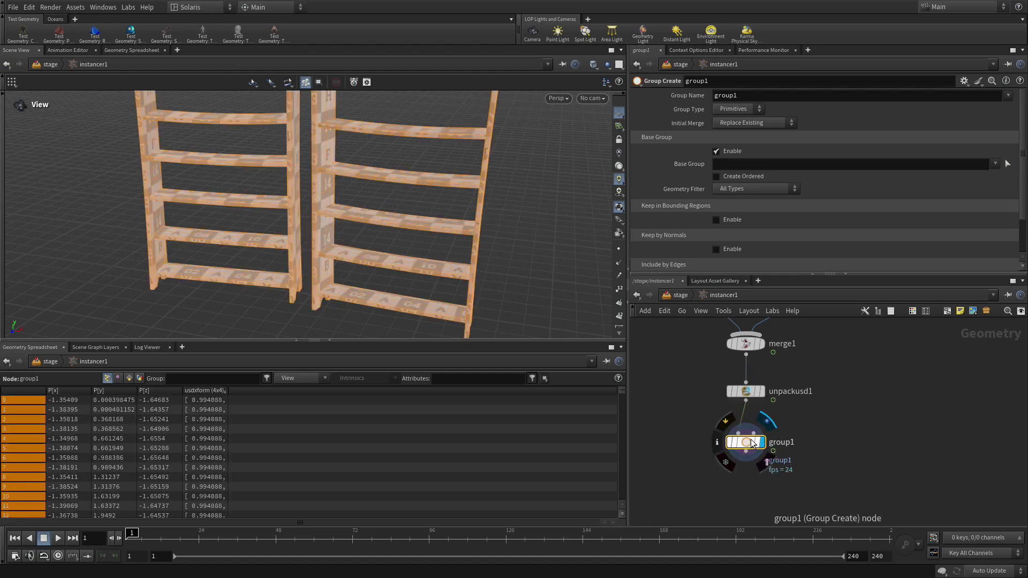
Select all six shelves of the left bookcase and all six of the right bookcase for the group
scroll(427, 211, "down", 4)
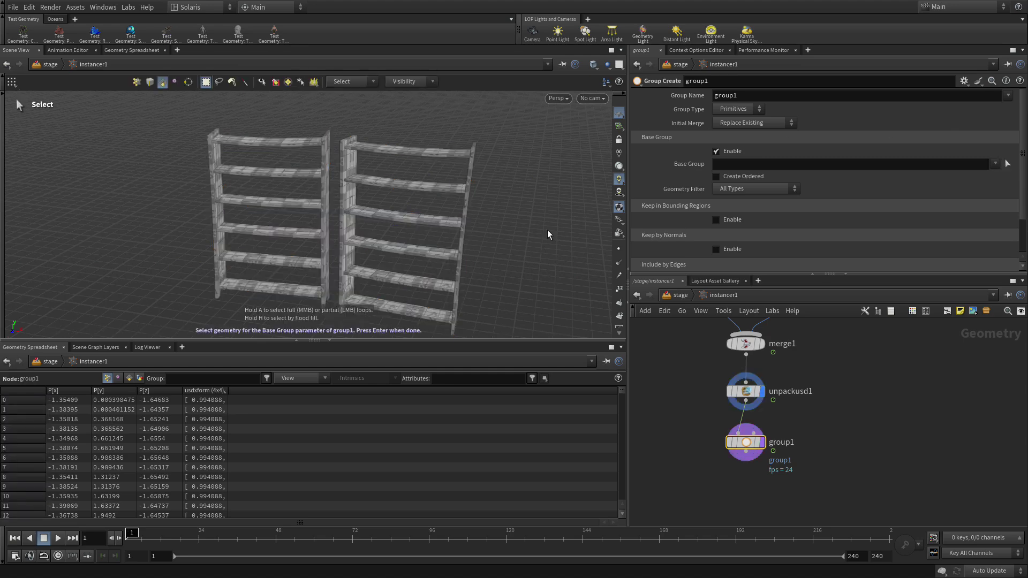
left_click(273, 142)
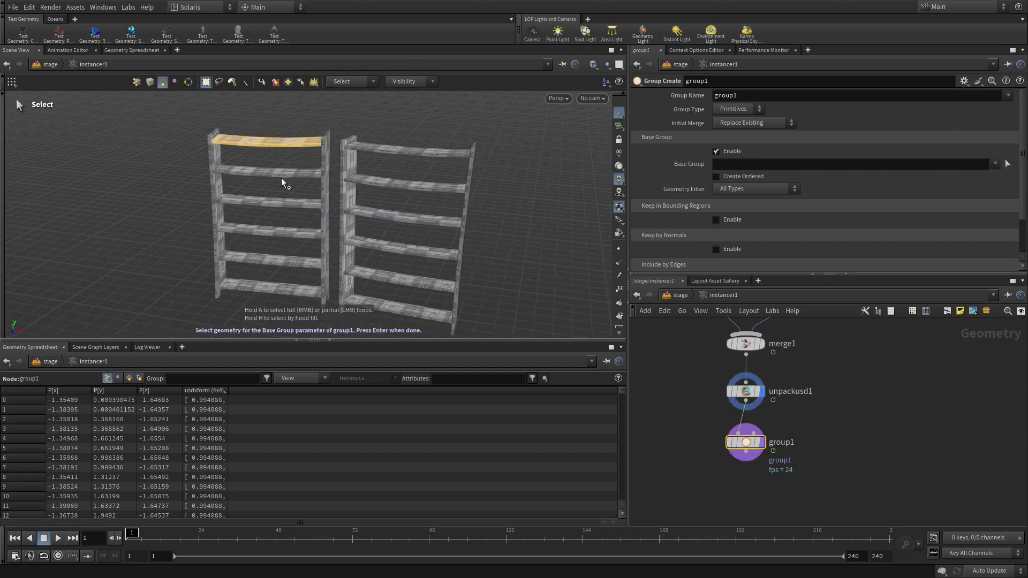
left_click(281, 173, "shift")
left_click(288, 204, "shift")
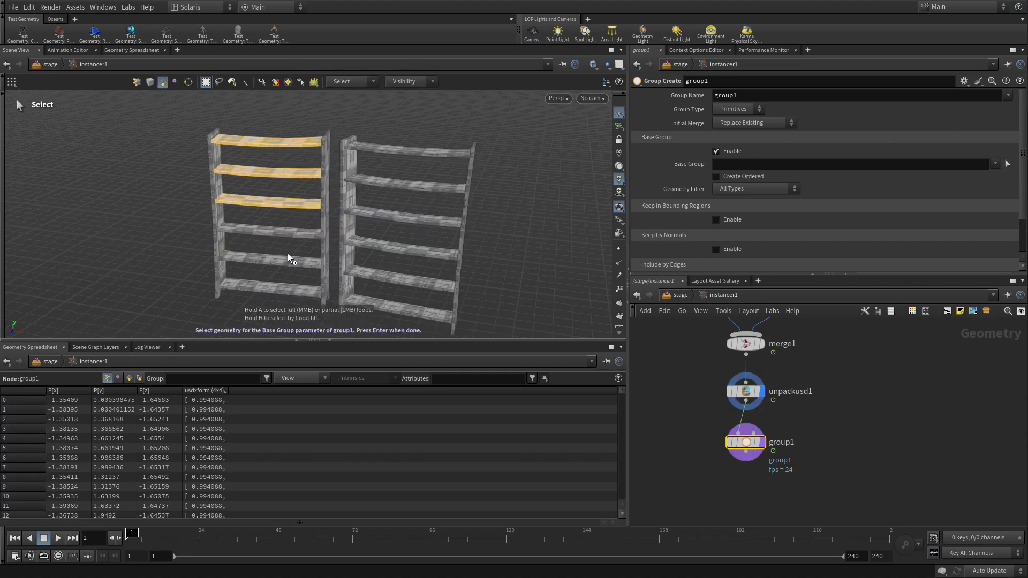
left_click(287, 234, "shift")
left_click(292, 263, "shift")
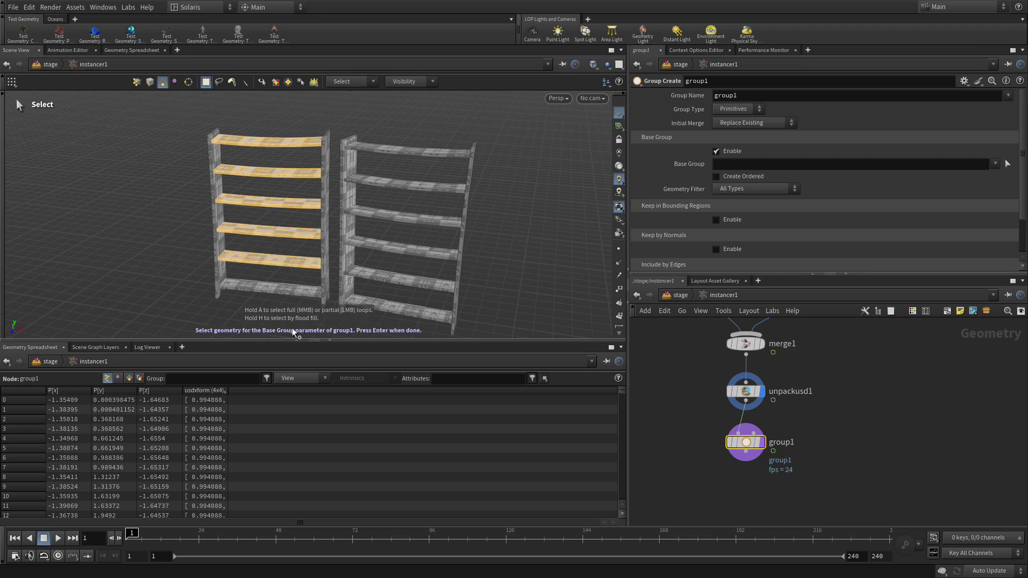
left_click(290, 291, "shift")
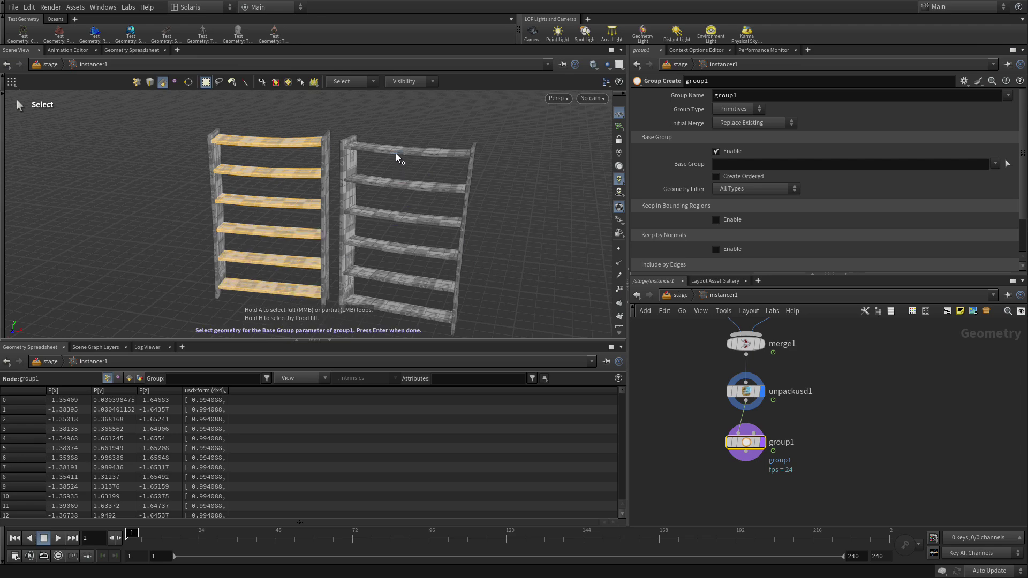
left_click(397, 156, "shift")
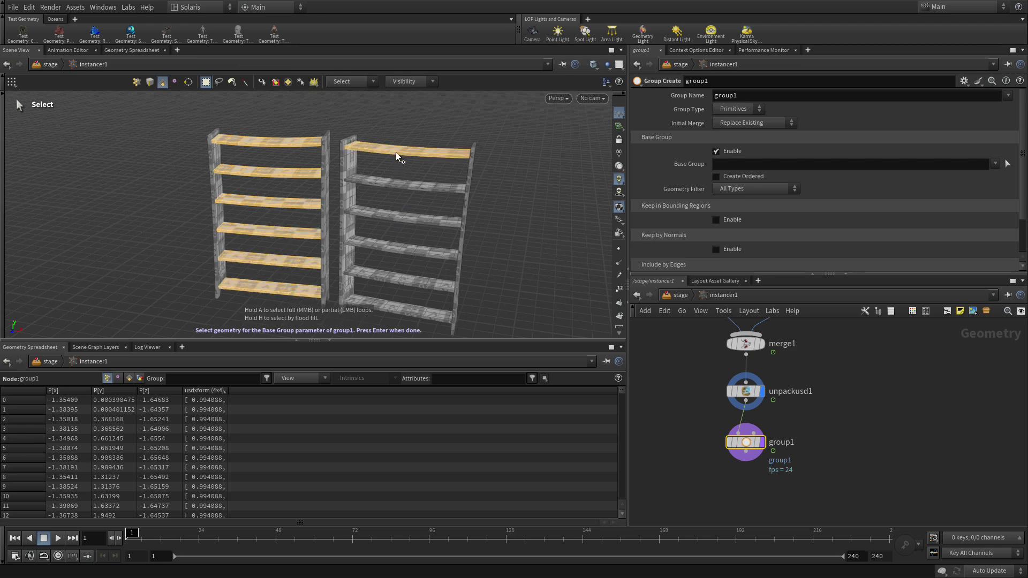
left_click(398, 186, "shift")
left_click(401, 220, "shift")
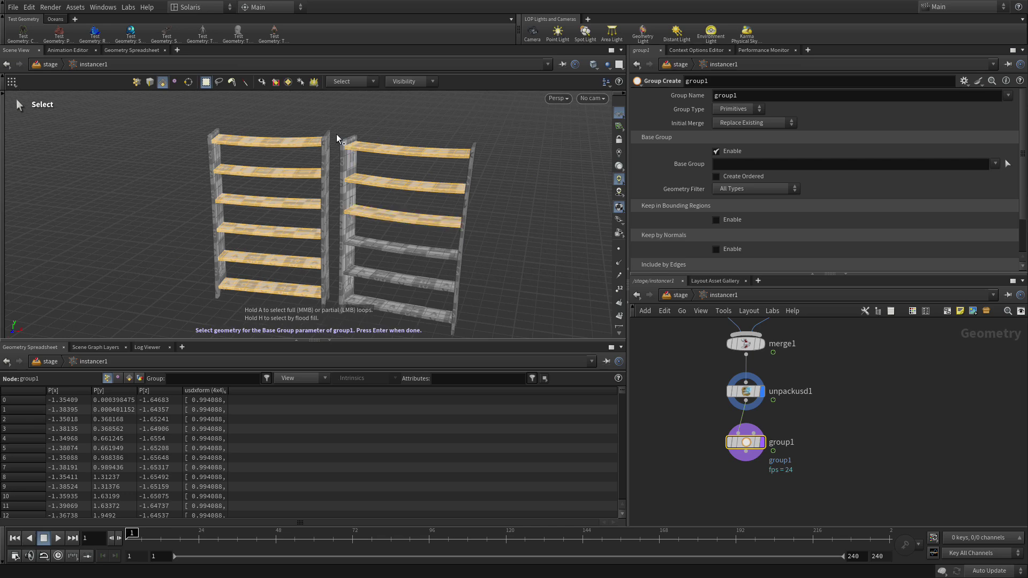
left_click(409, 252, "shift")
left_click(405, 281, "shift")
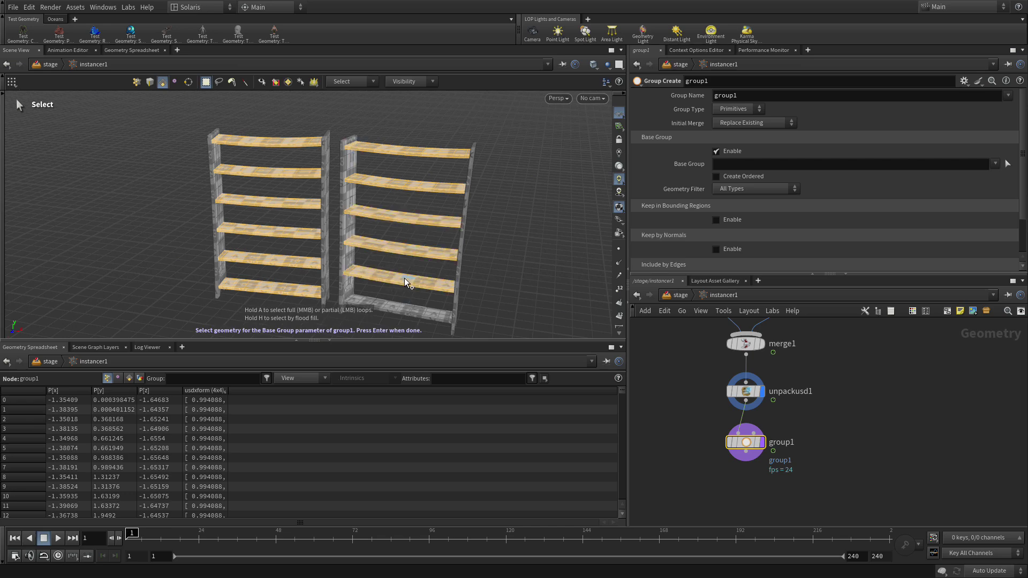
left_click(413, 313, "shift")
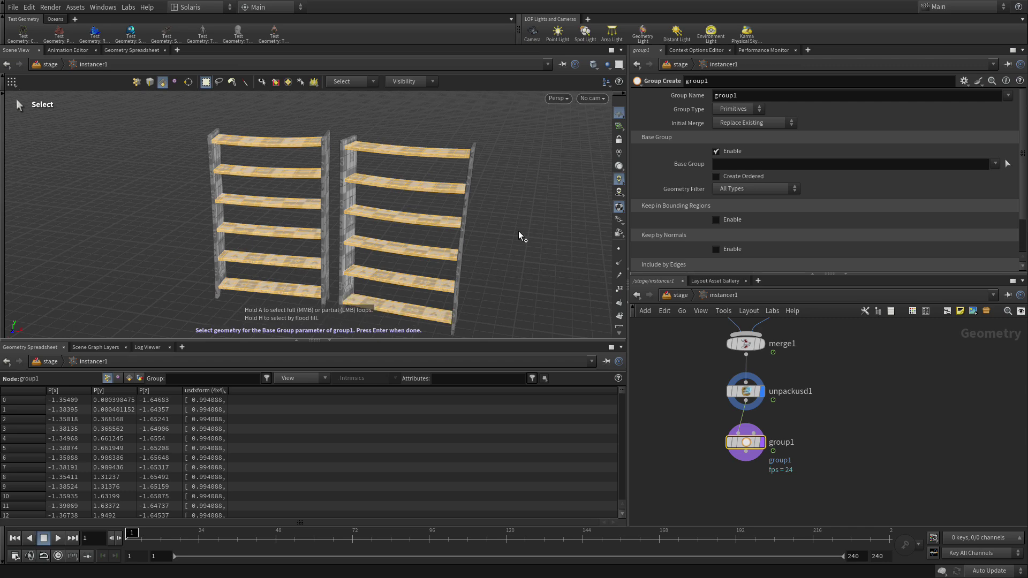
Enable Keep by Normals with direction 0 1 0 and a 30° spread angle
key("Return")
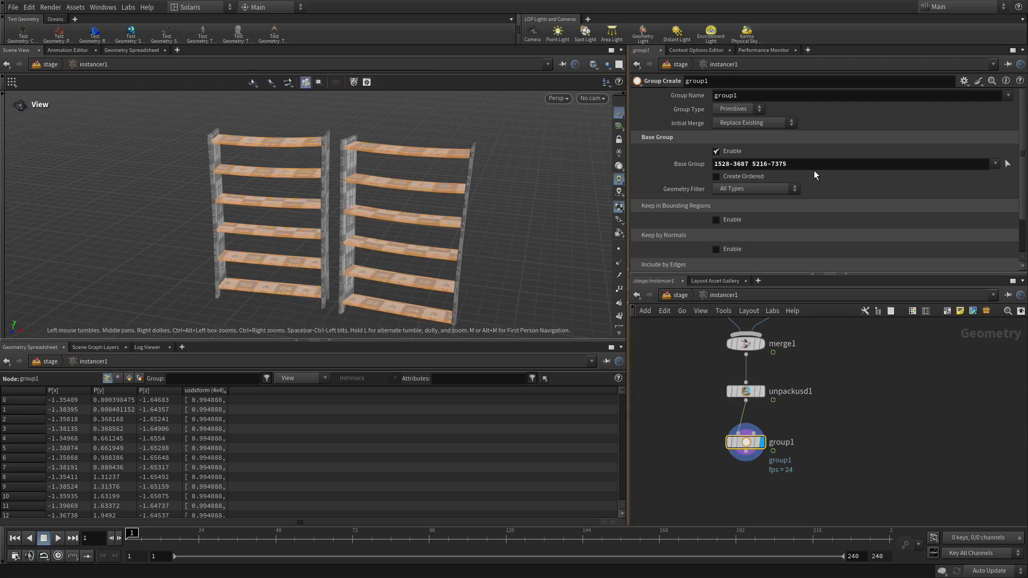
scroll(759, 253, "down", 2)
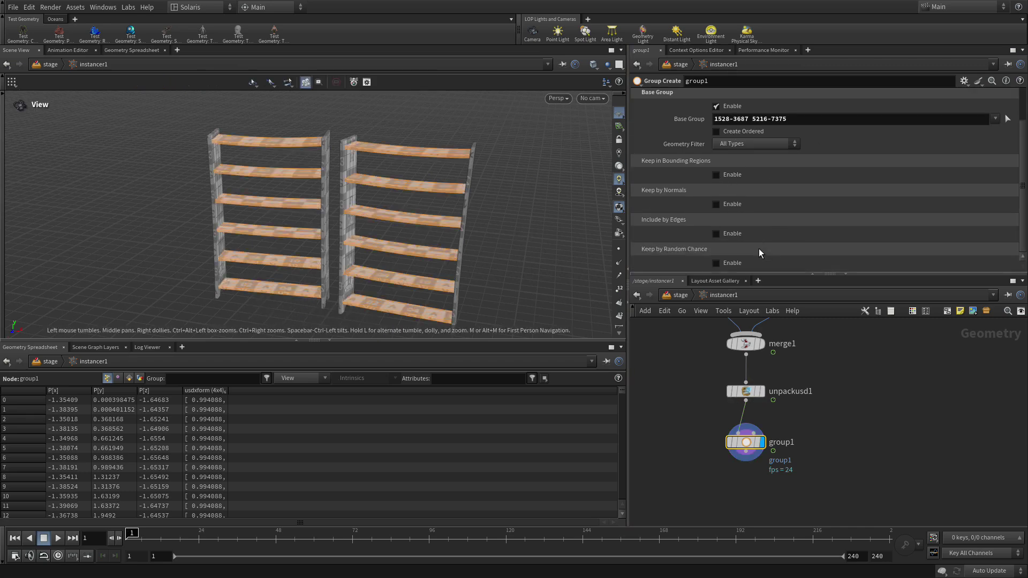
left_click(721, 204)
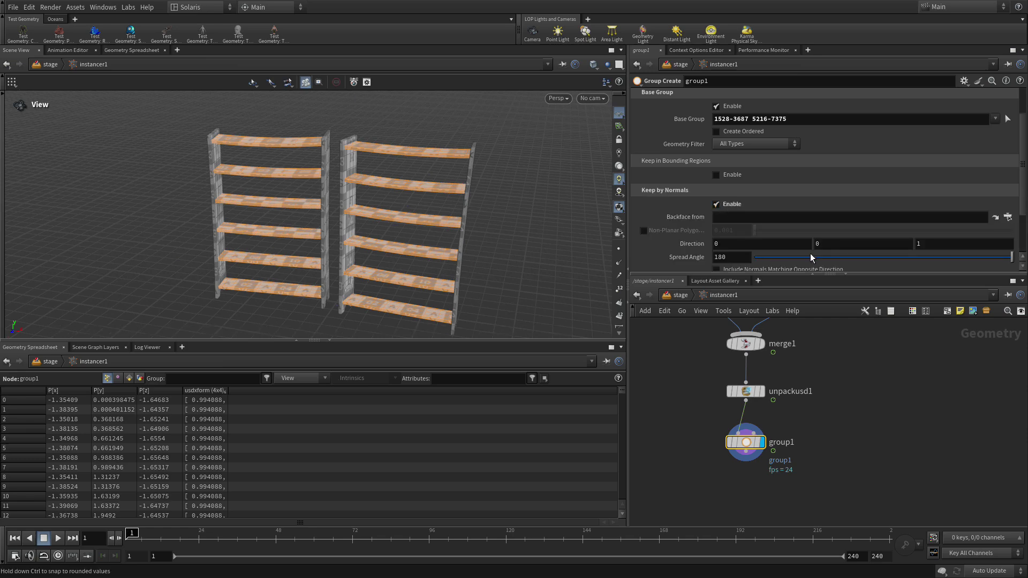
type("1")
key("Tab")
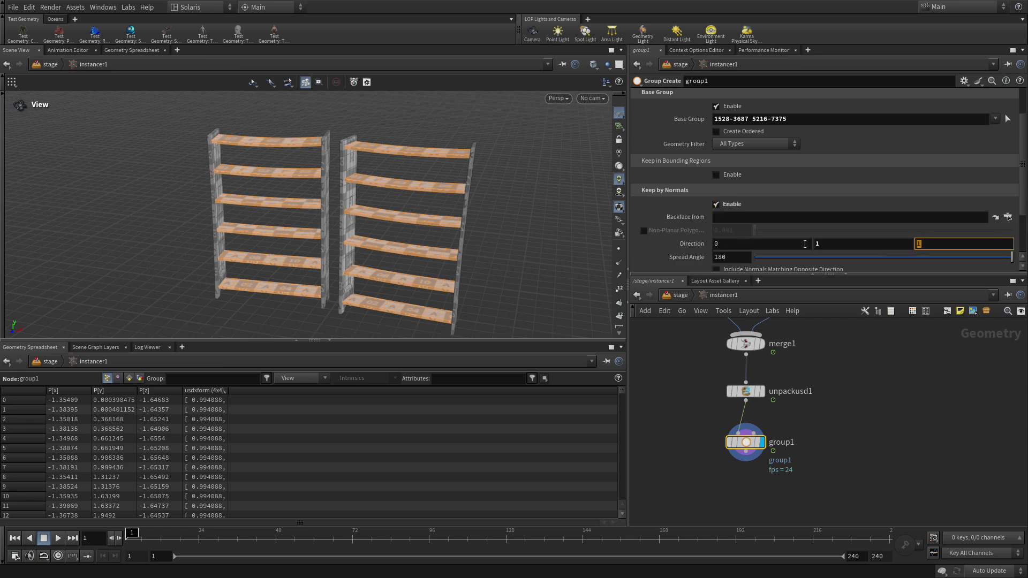
type("0")
key("Tab")
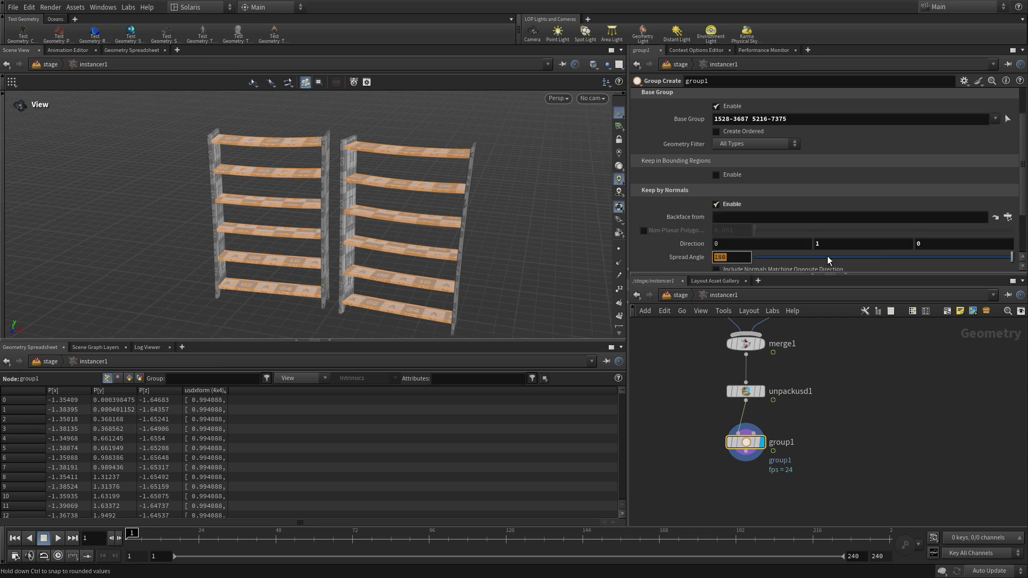
type("30")
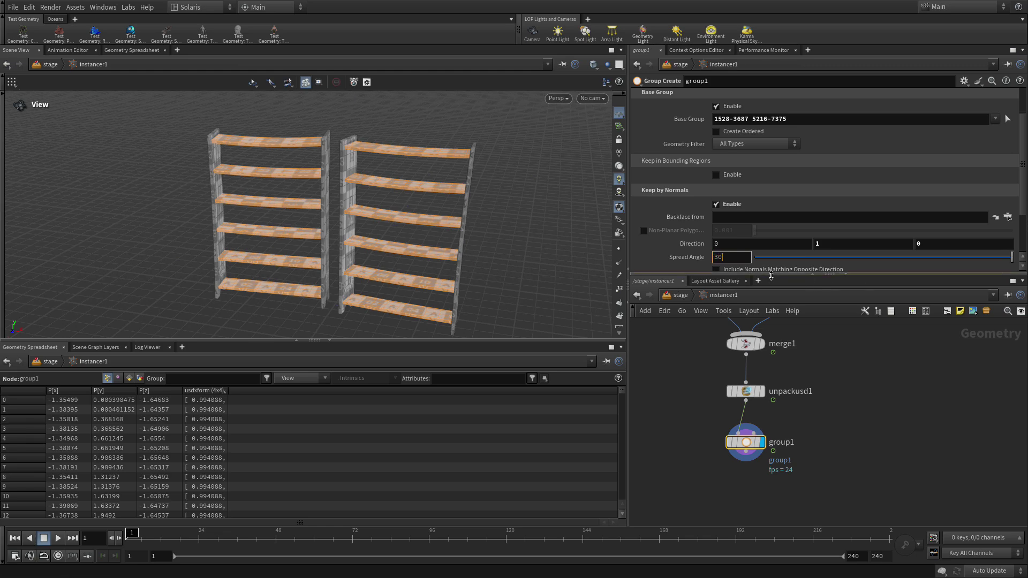
key("Return")
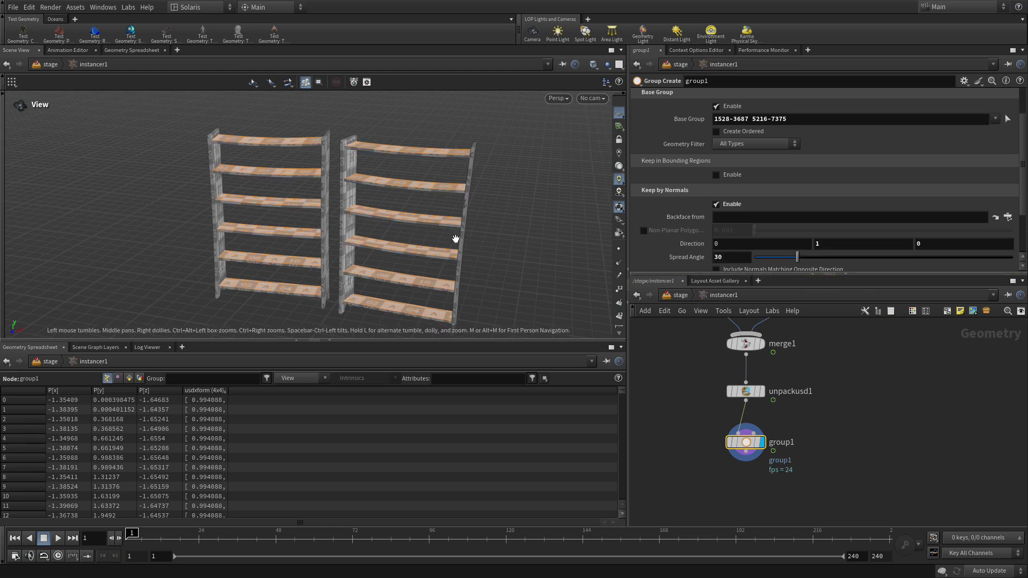
right_click_drag(458, 236, 539, 172)
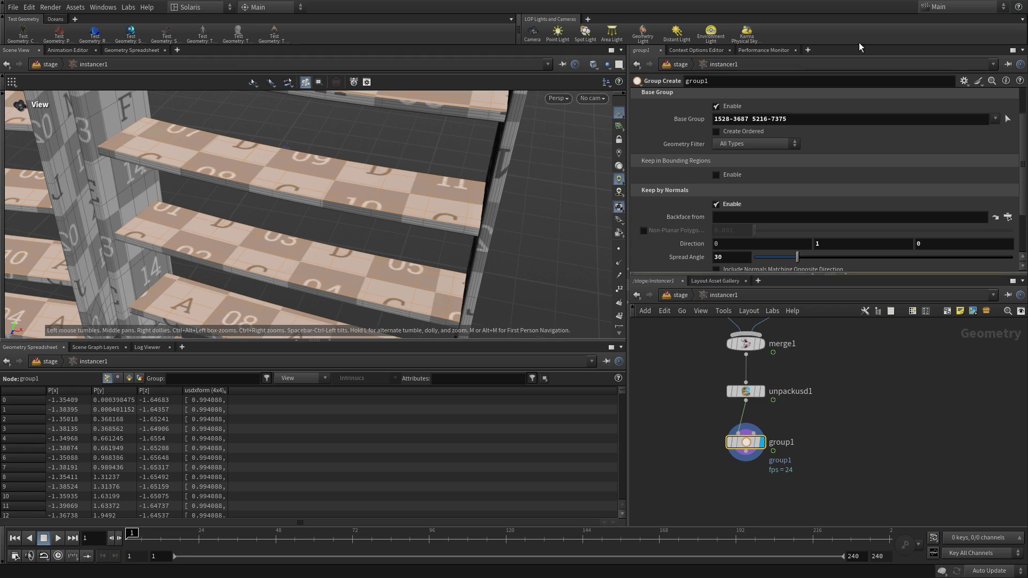
Rename the group to shelves
scroll(778, 135, "down", 2)
scroll(778, 134, "up", 4)
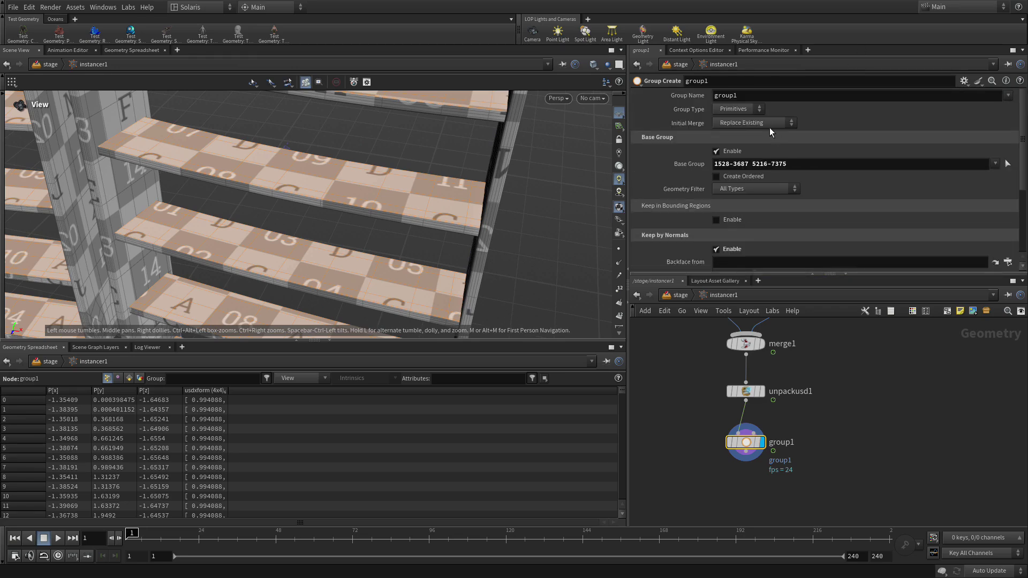
double_click(726, 96)
type("shelves")
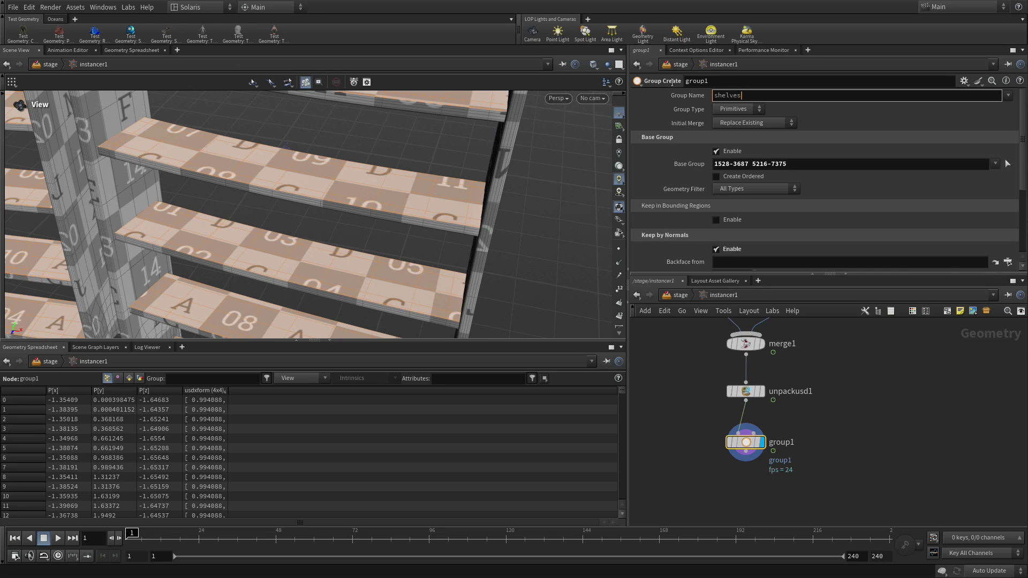
key("Return")
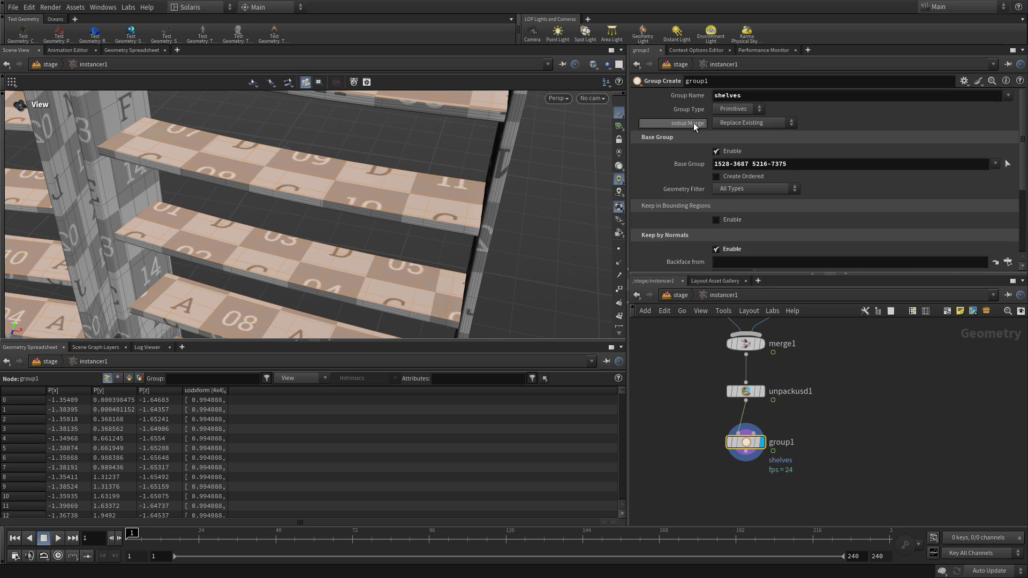
Add a Group Expand node, groupexpand1, fed by group1
middle_click_drag(793, 461, 787, 382)
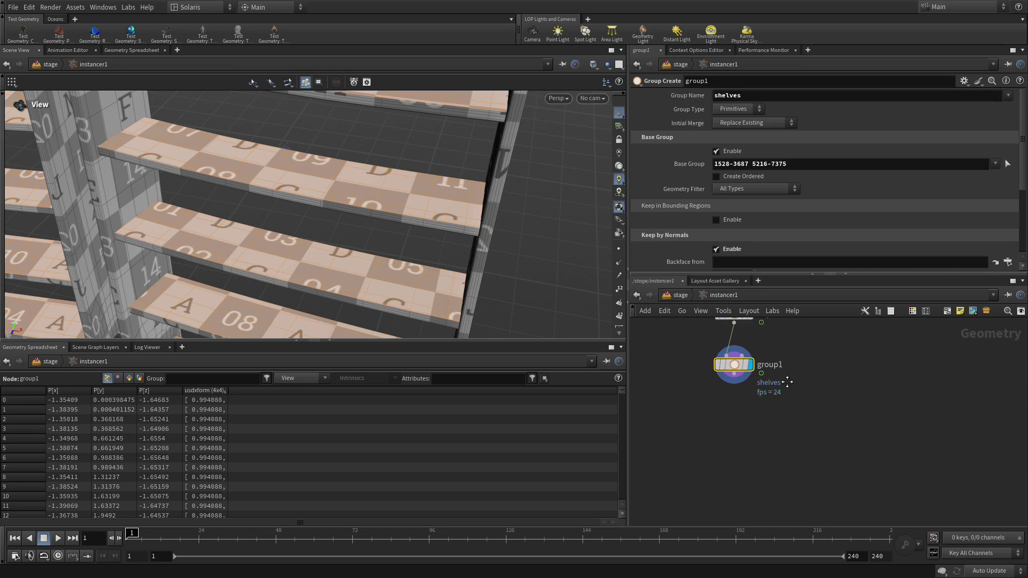
left_click(736, 423)
key("Tab")
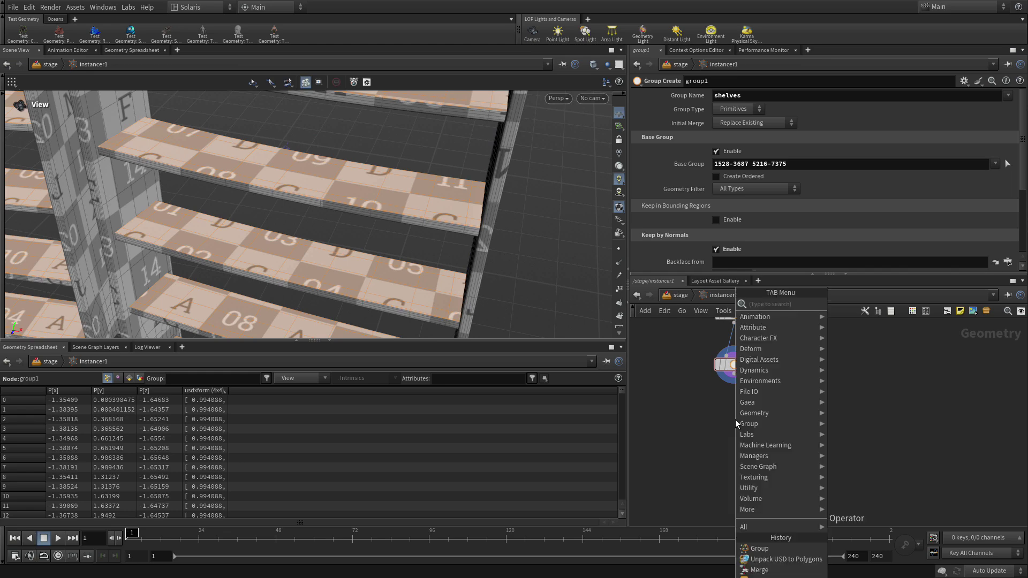
type("group")
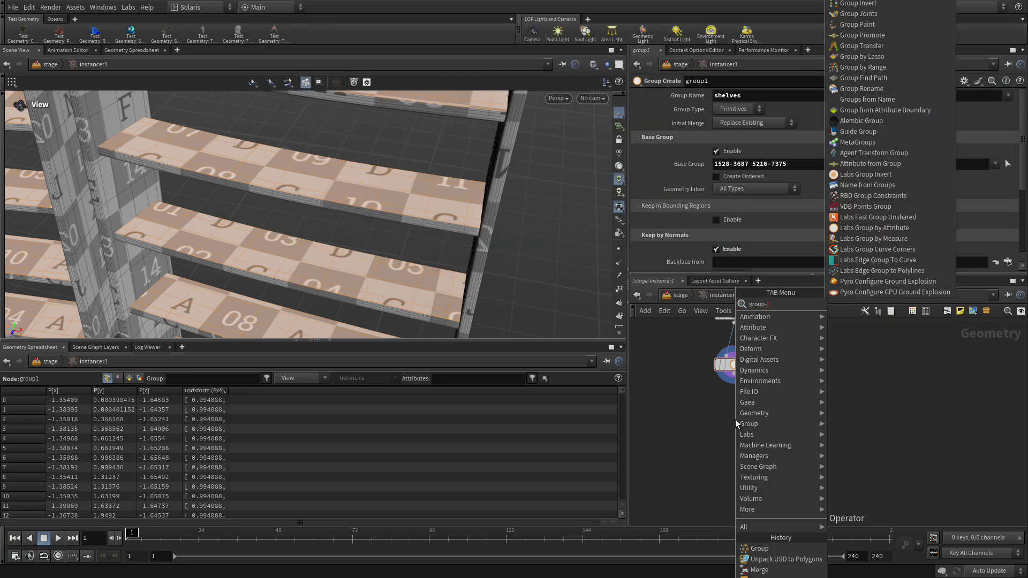
type(" ex")
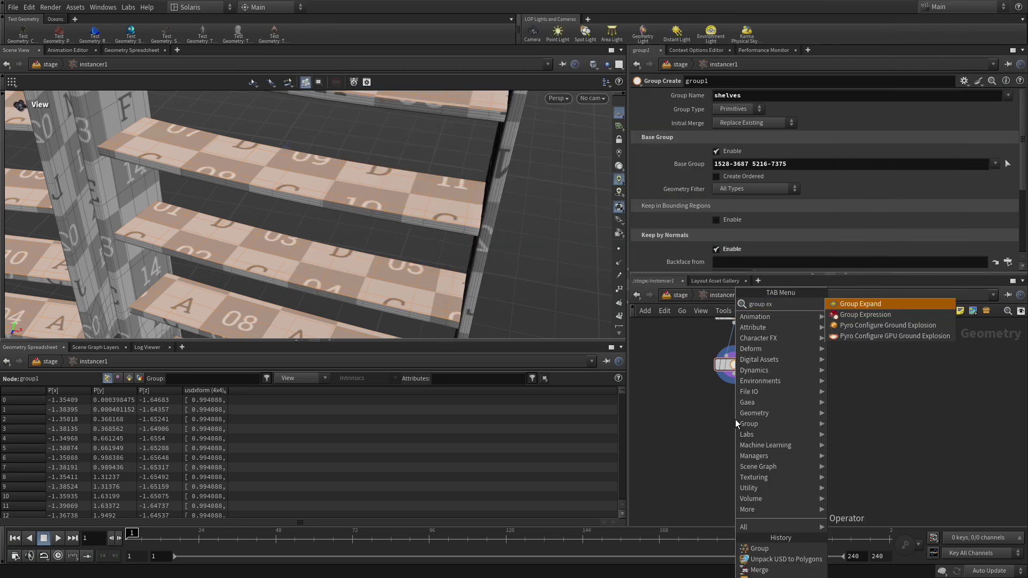
key("Return")
left_click(735, 419)
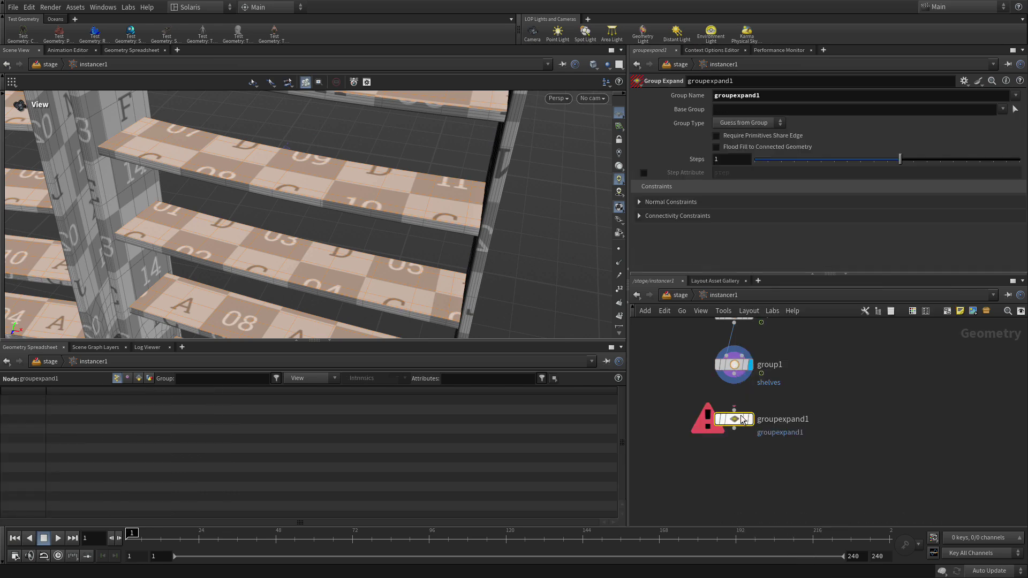
left_click_drag(735, 383, 734, 414)
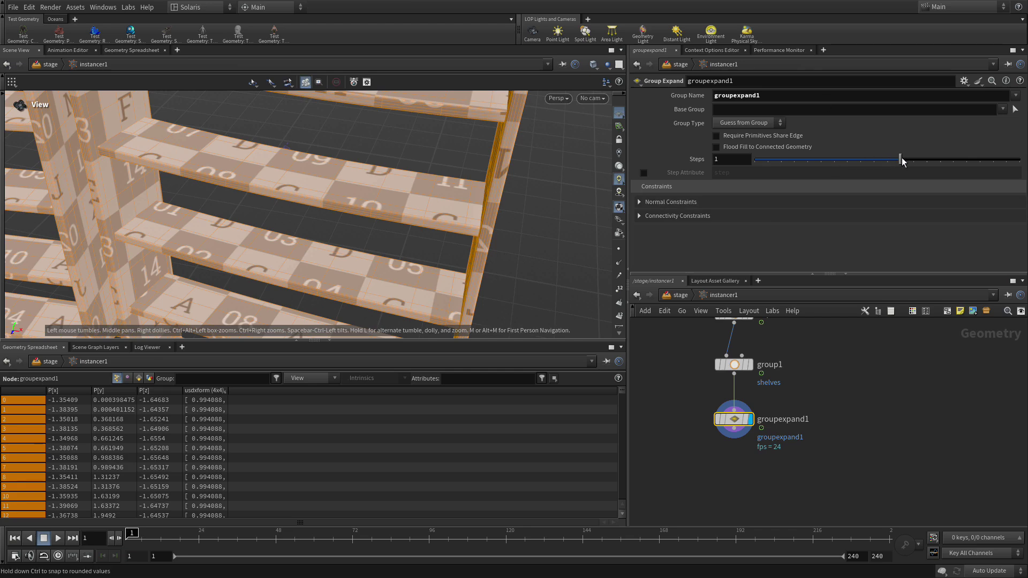
Shrink the shelves group by -2 steps into a new group named shelf_inset
left_click_drag(897, 162, 860, 163)
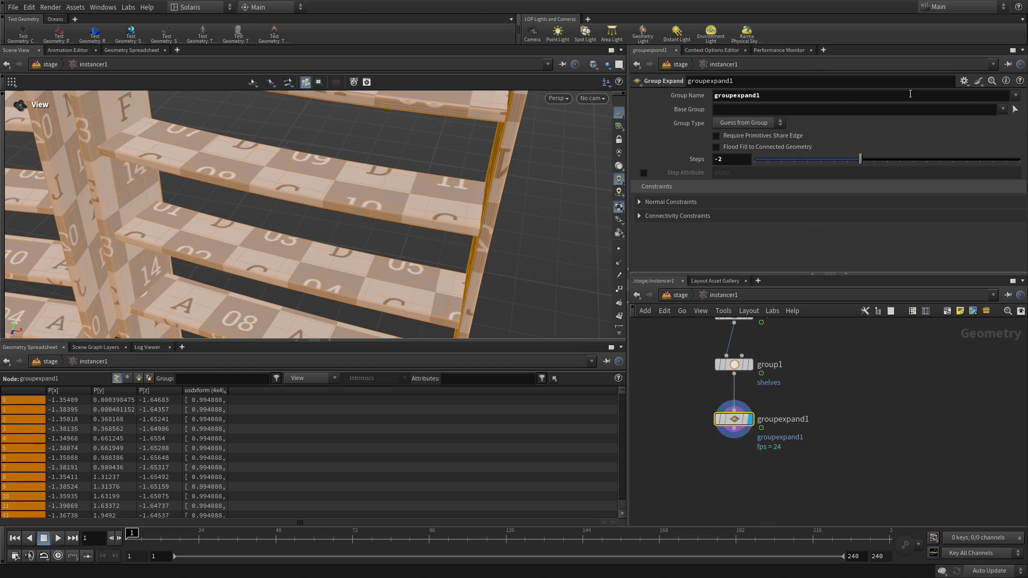
left_click(1004, 110)
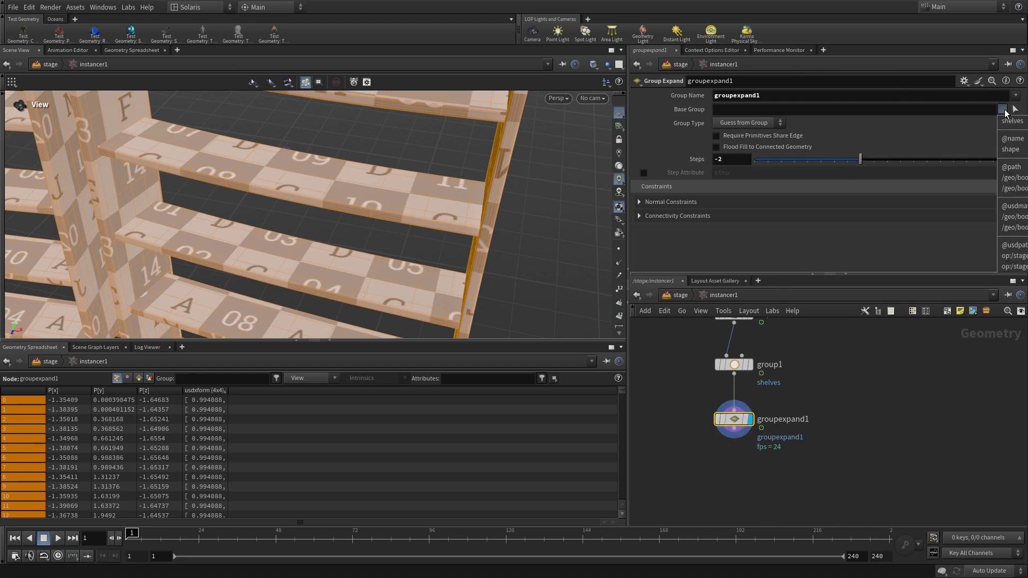
left_click(983, 113)
left_click(1003, 110)
left_click(1013, 123)
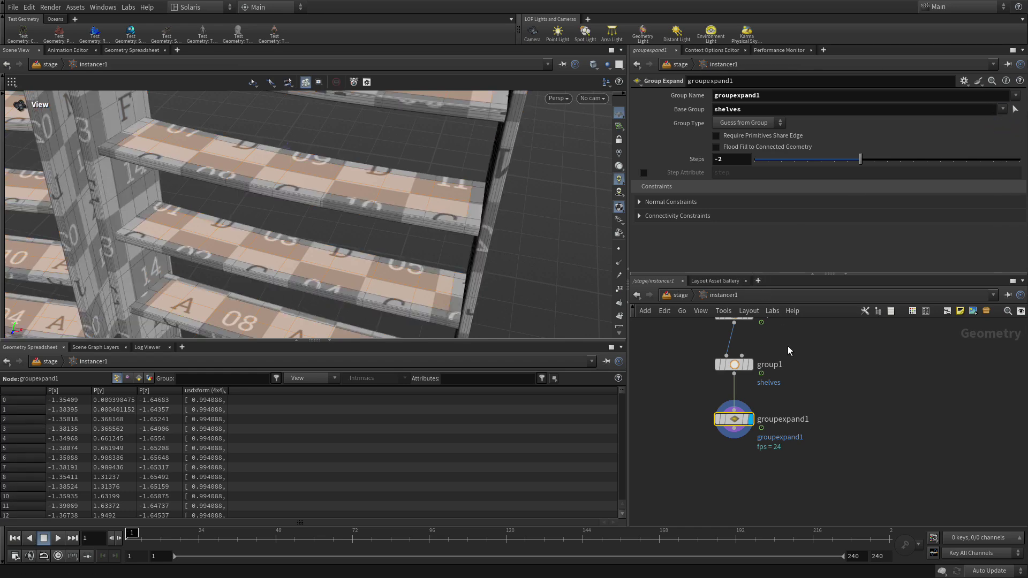
mouse_move(860, 159)
left_mouse_down()
mouse_move(875, 160)
mouse_move(861, 159)
left_mouse_up()
double_click(771, 94)
type("shelf")
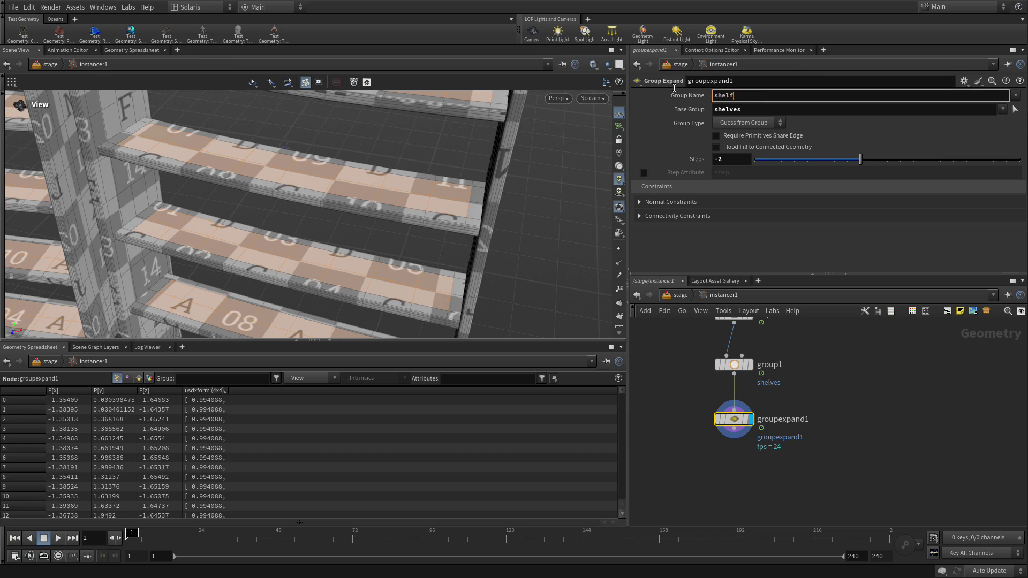
type("_inset")
key("Return")
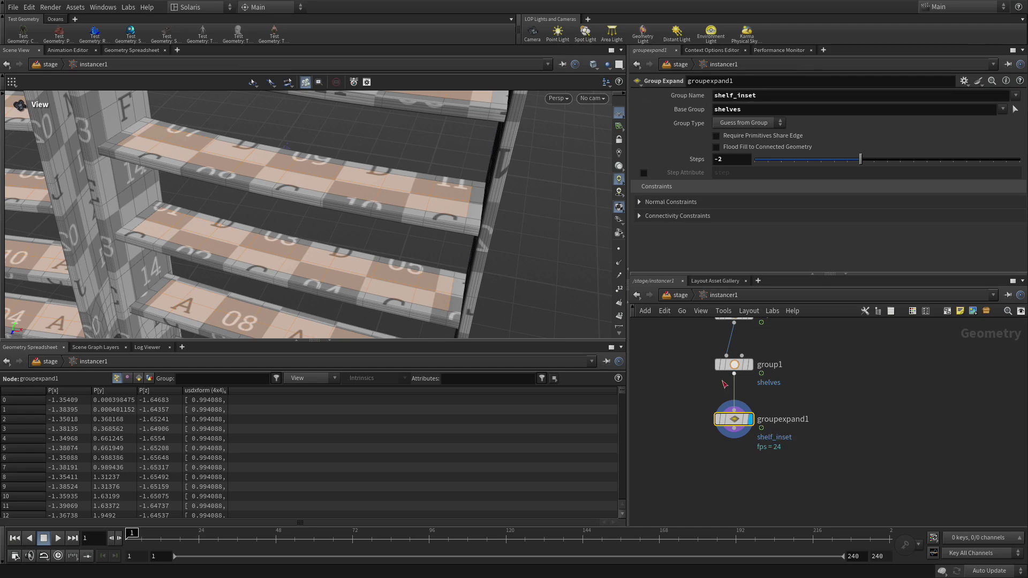
Add a Blast node below groupexpand1 and set it as the display node
key("Tab")
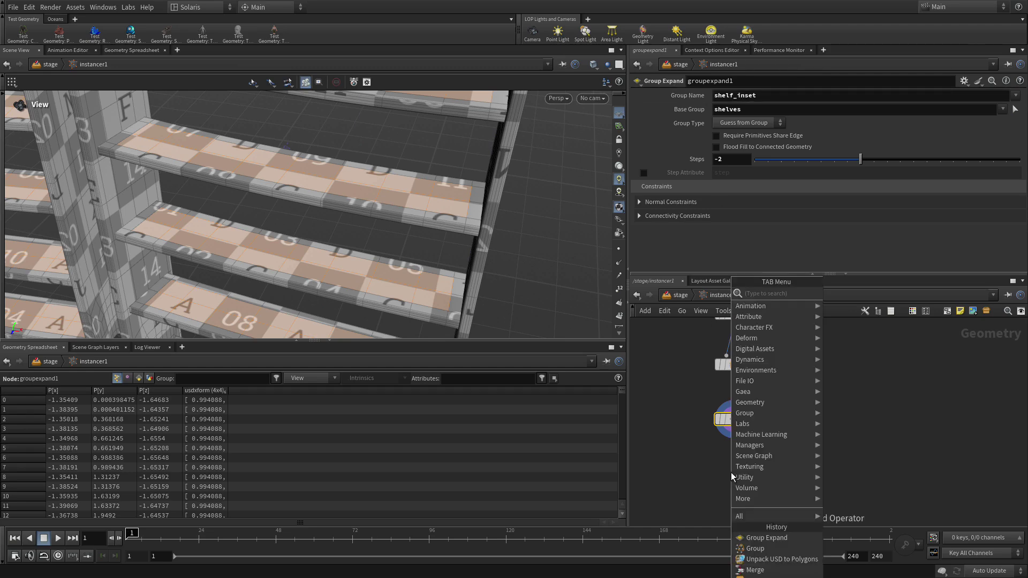
type("blas")
key("Return")
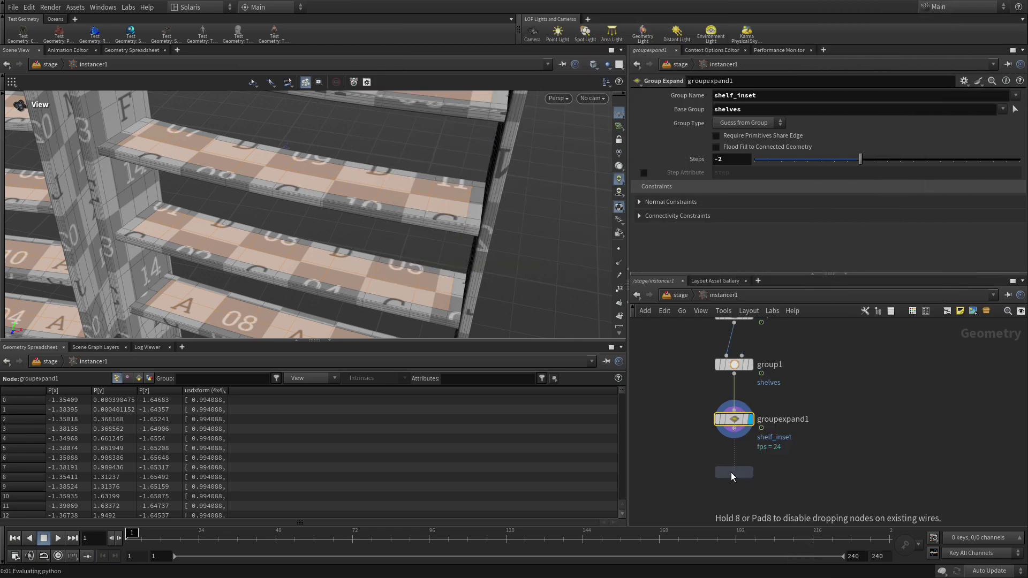
left_click(733, 472)
left_click(751, 472)
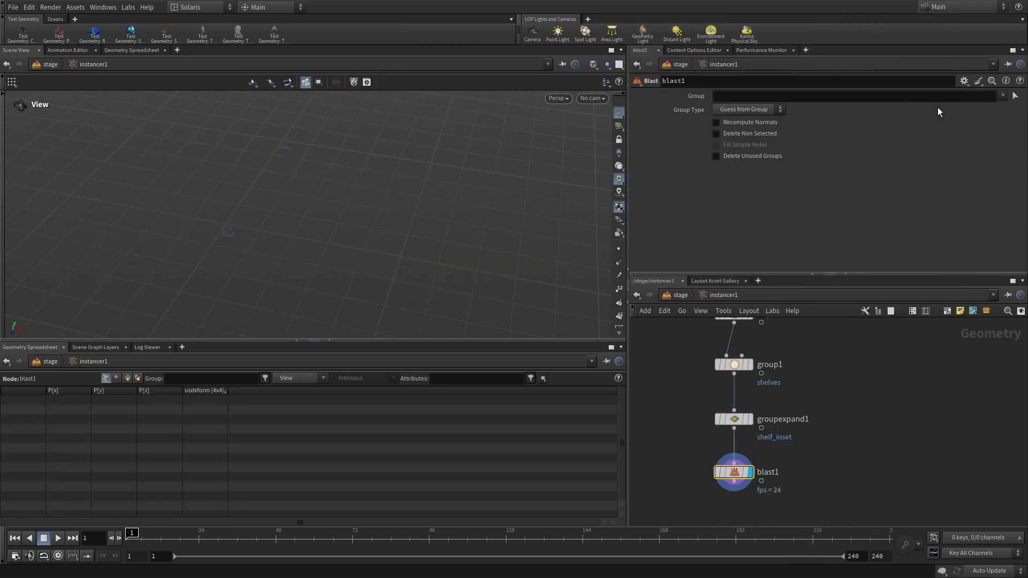
Blast with Group shelf_inset and Delete Non Selected, keeping only the inset shelf strips
left_click(1001, 96)
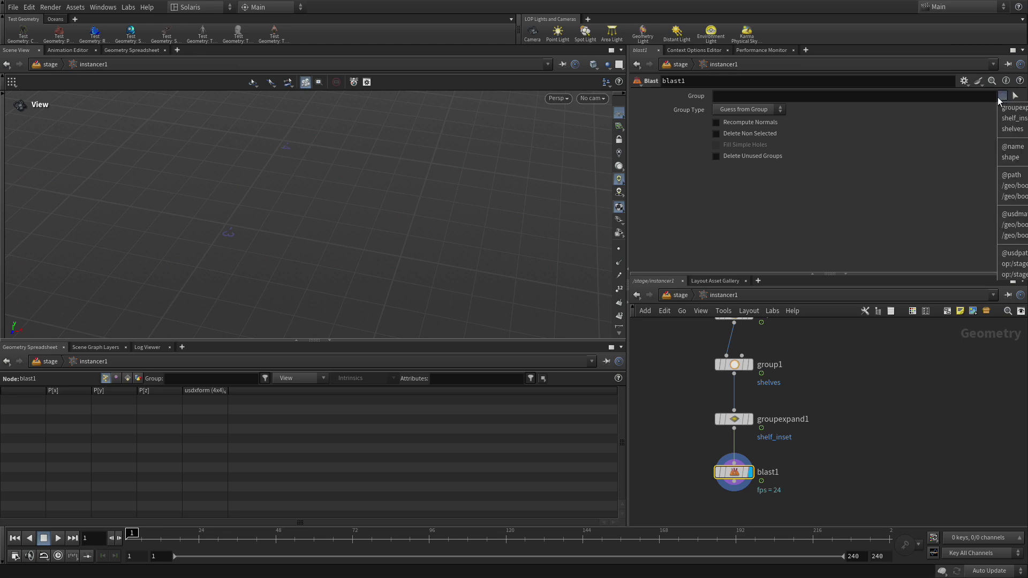
left_click(1013, 118)
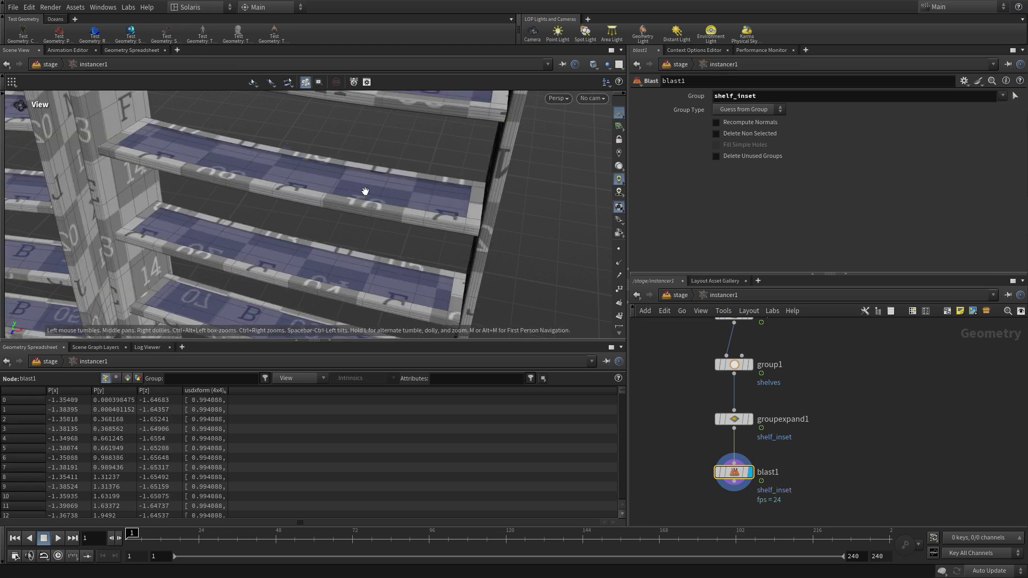
left_click(742, 133)
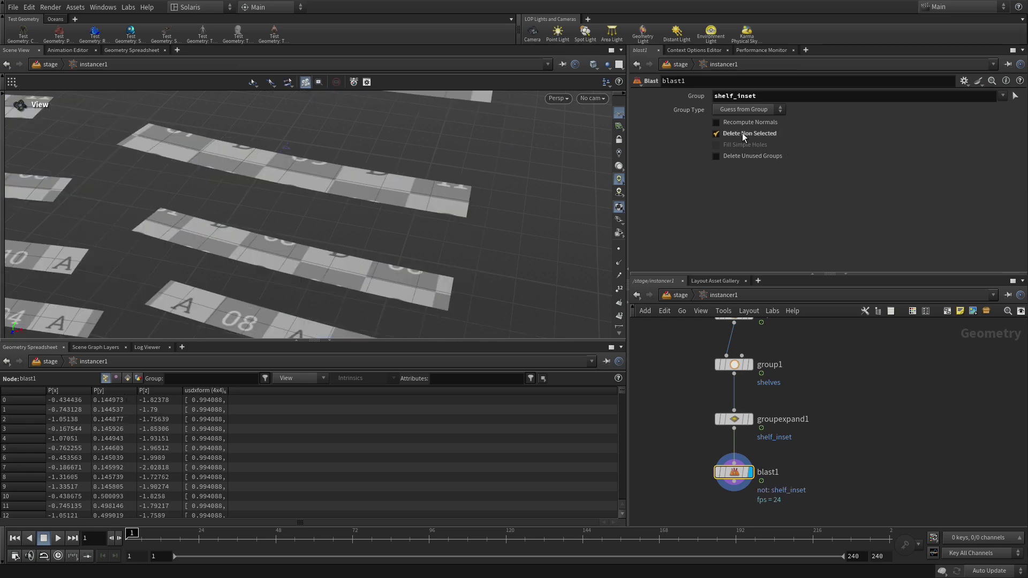
right_click_drag(516, 211, 203, 244)
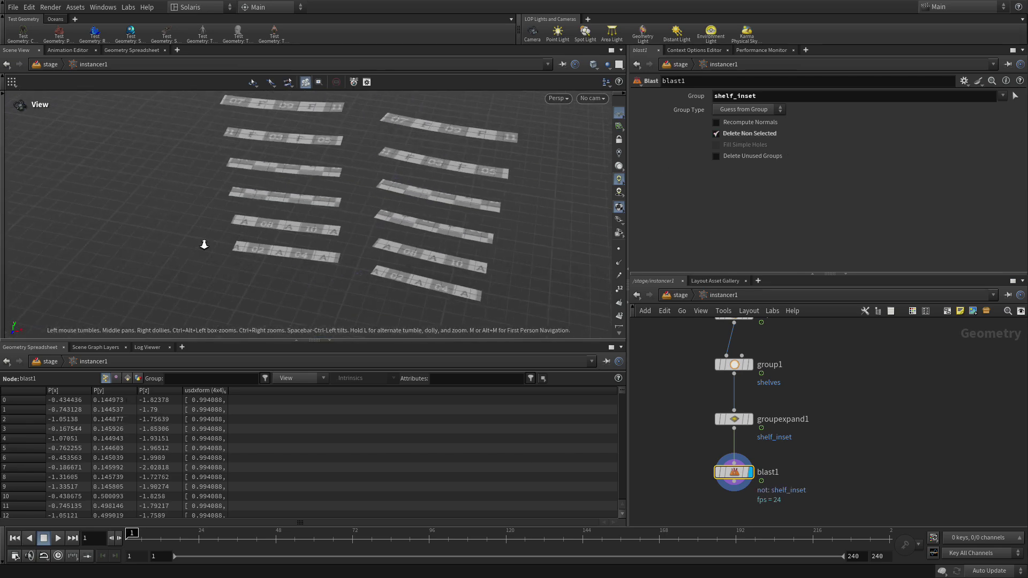
middle_click_drag(356, 229, 338, 228)
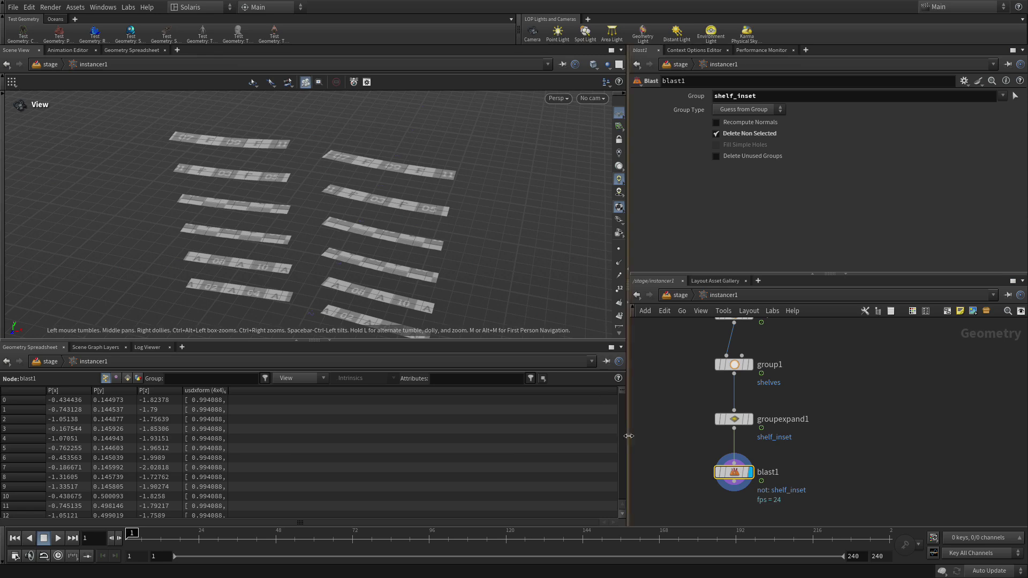
middle_click_drag(843, 460, 850, 406)
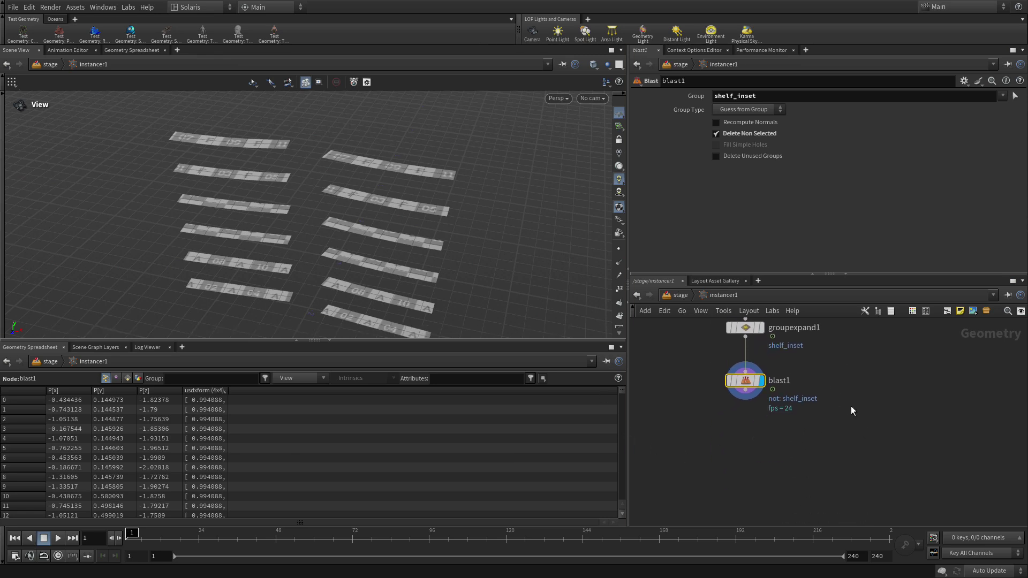
key("Tab")
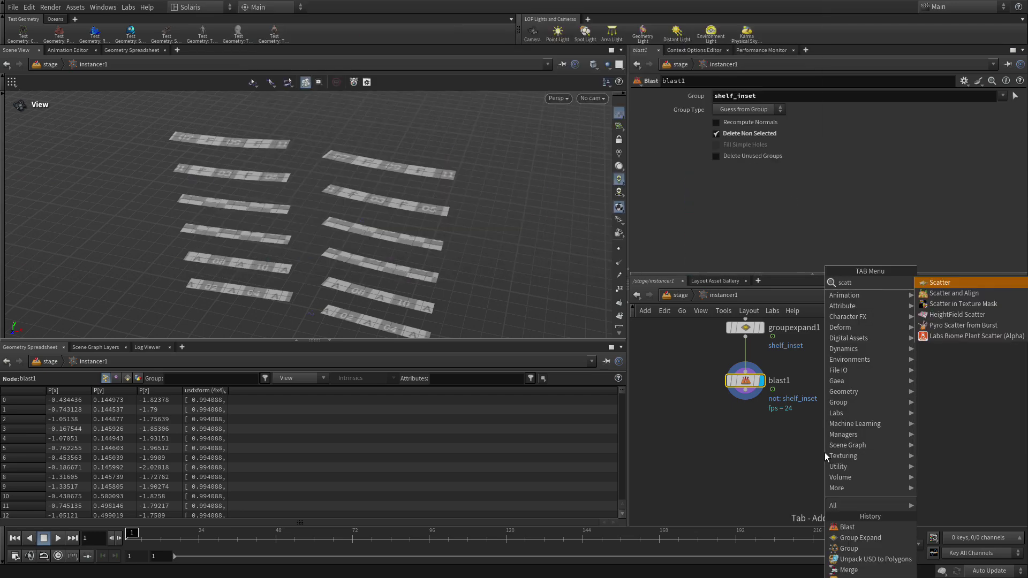
Add a displayed Scatter node under blast1 with Force Total Count 120, then return to /stage
key("Escape")
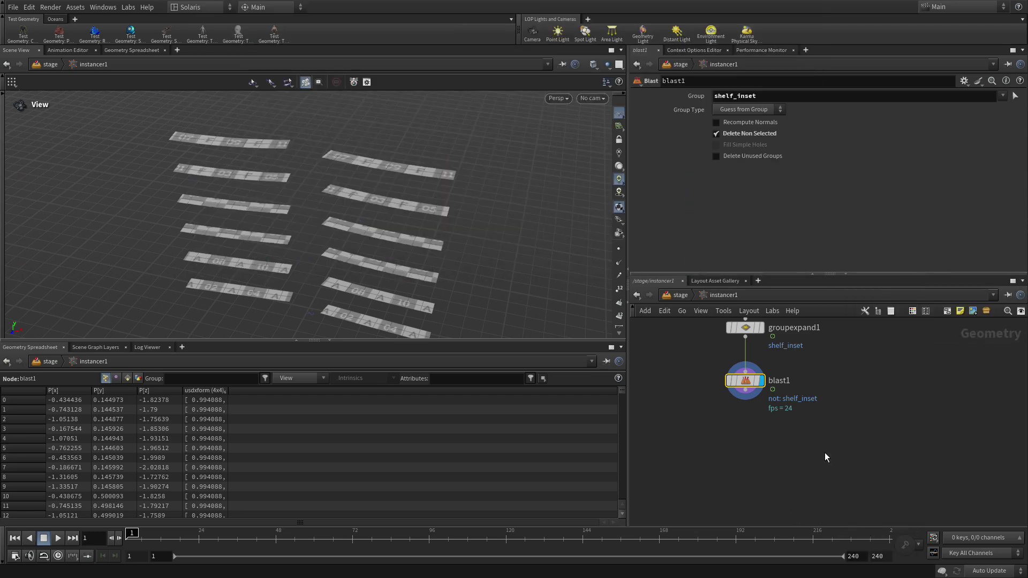
left_click(746, 431)
left_click(745, 390)
left_click(746, 421)
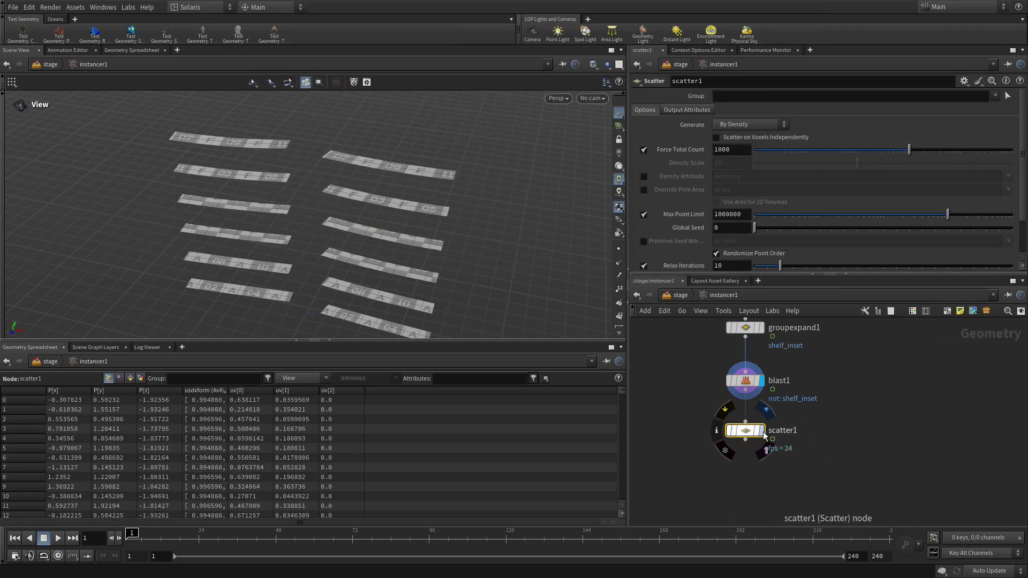
left_click(761, 431)
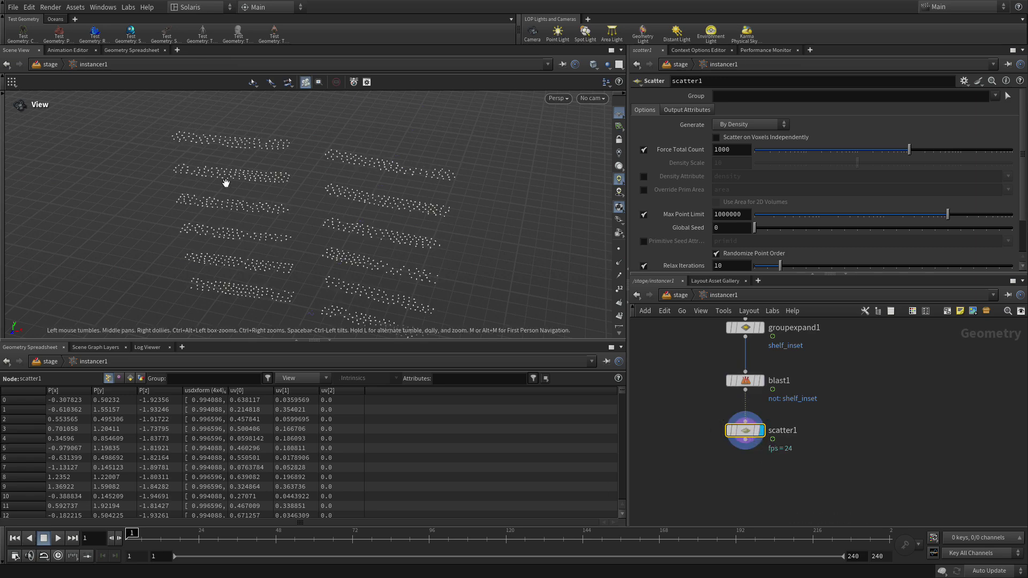
double_click(736, 152)
type("120")
key("Return")
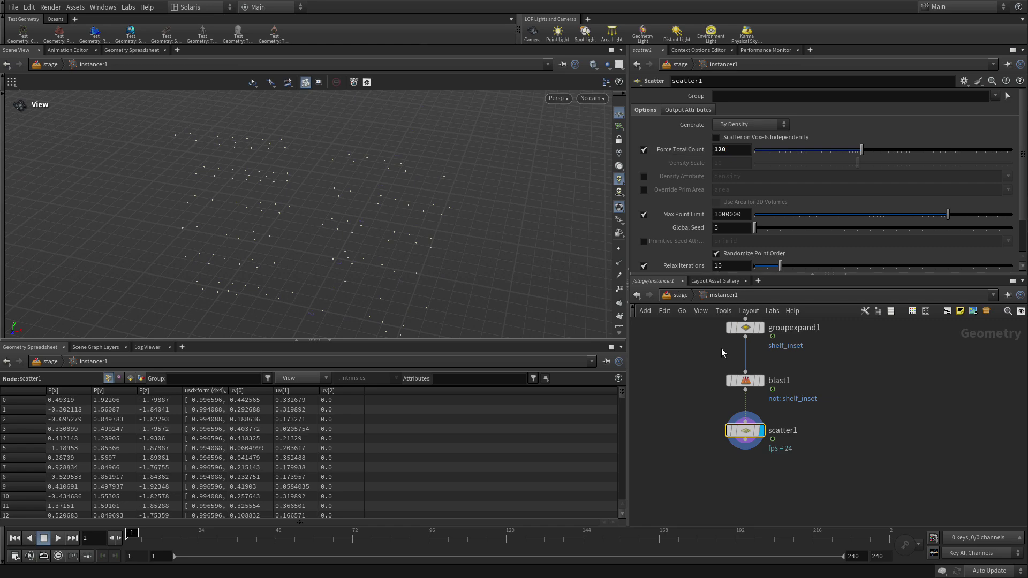
left_click(878, 400)
left_click(686, 296)
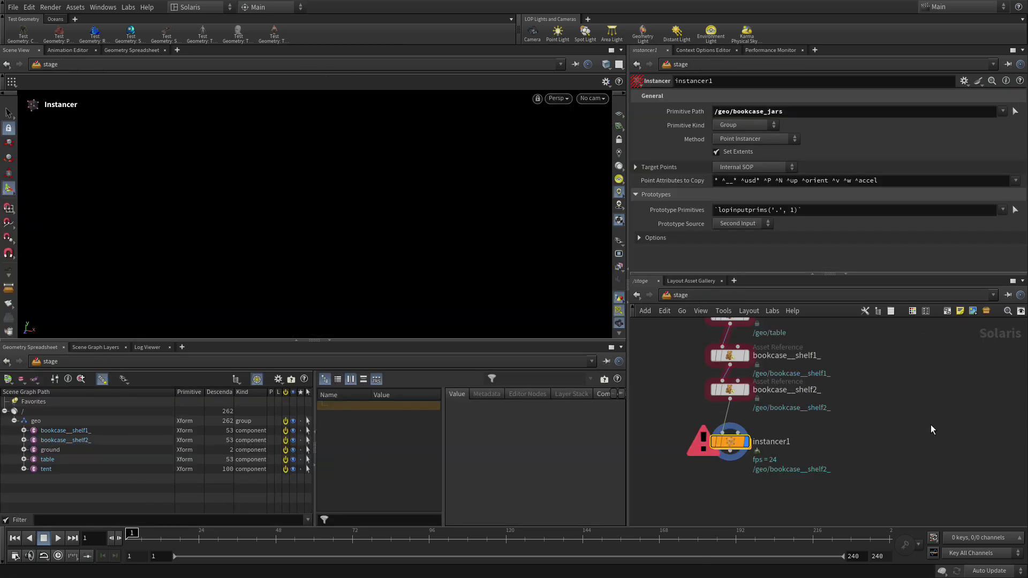
Add a Stage Manager node, stagemanager1, to the stage network
key("Tab")
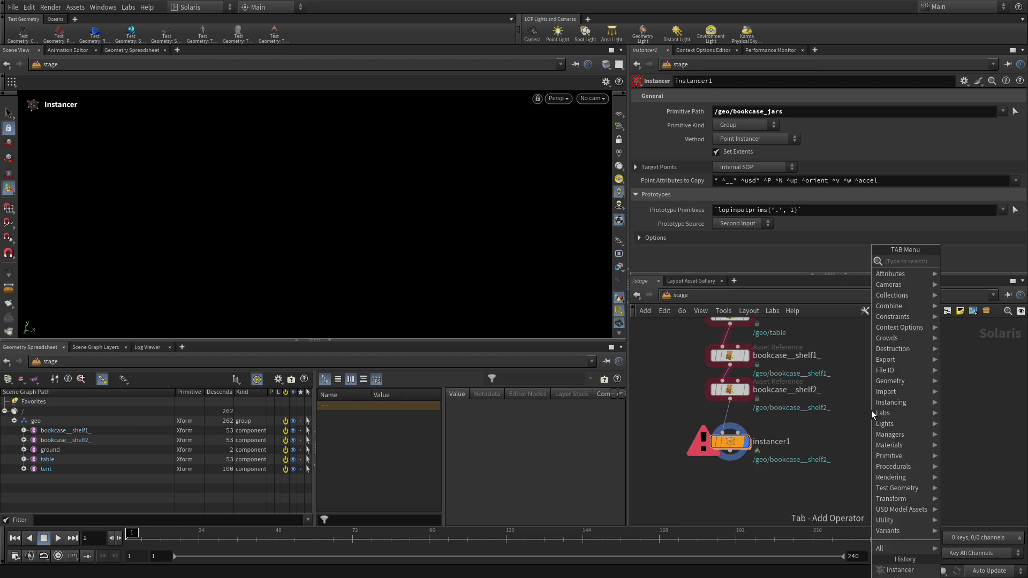
type("stage")
key("Return")
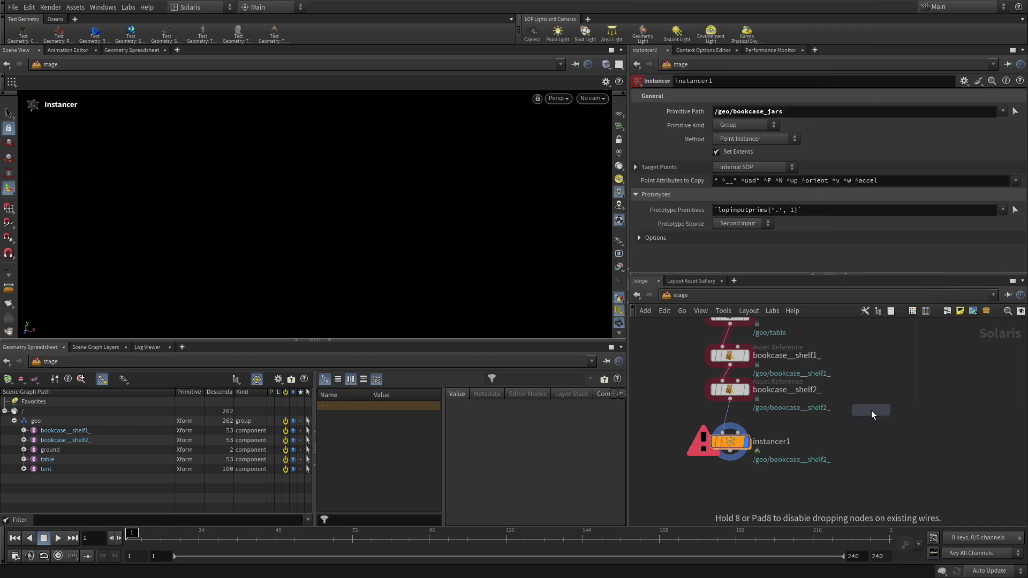
left_click(871, 410)
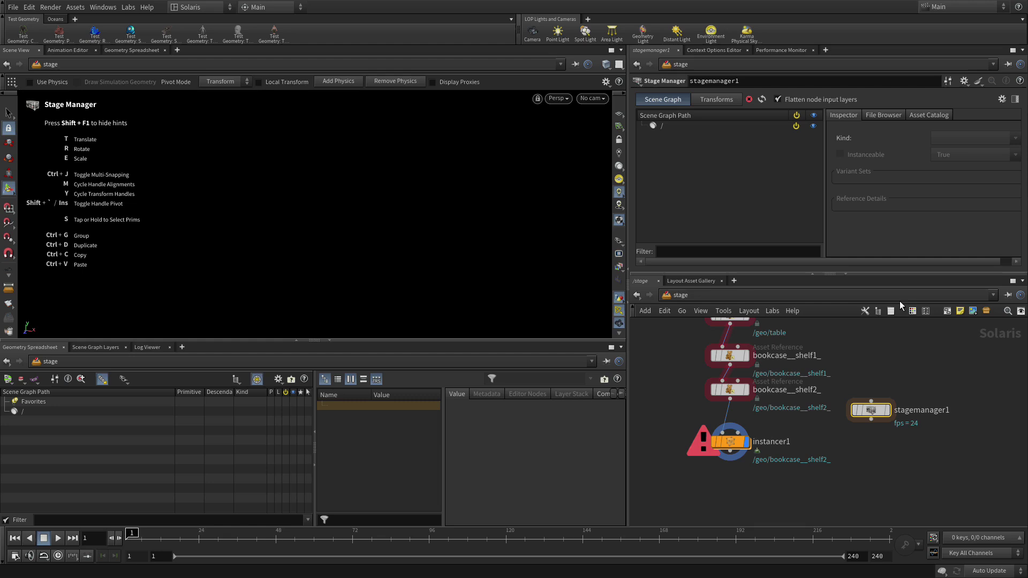
In the Asset Catalog, add an empty child prim named jars under the root /
left_click(936, 115)
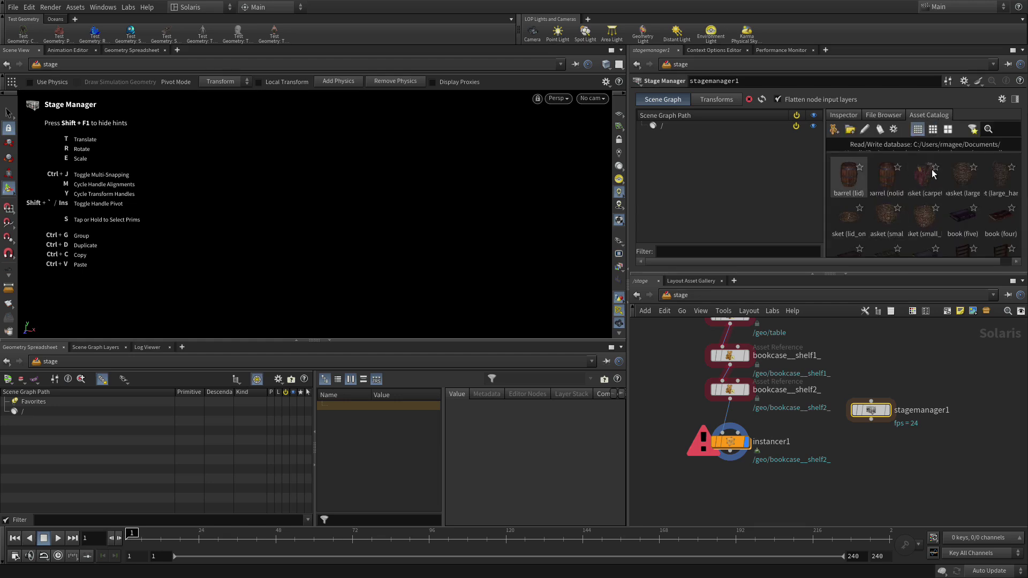
scroll(913, 199, "down", 5)
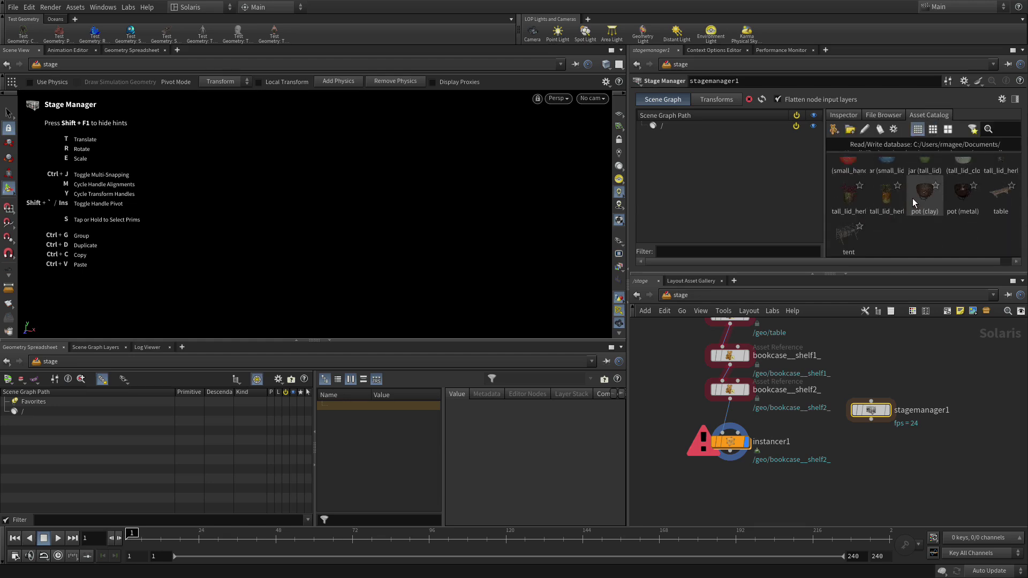
left_click_drag(912, 198, 782, 130)
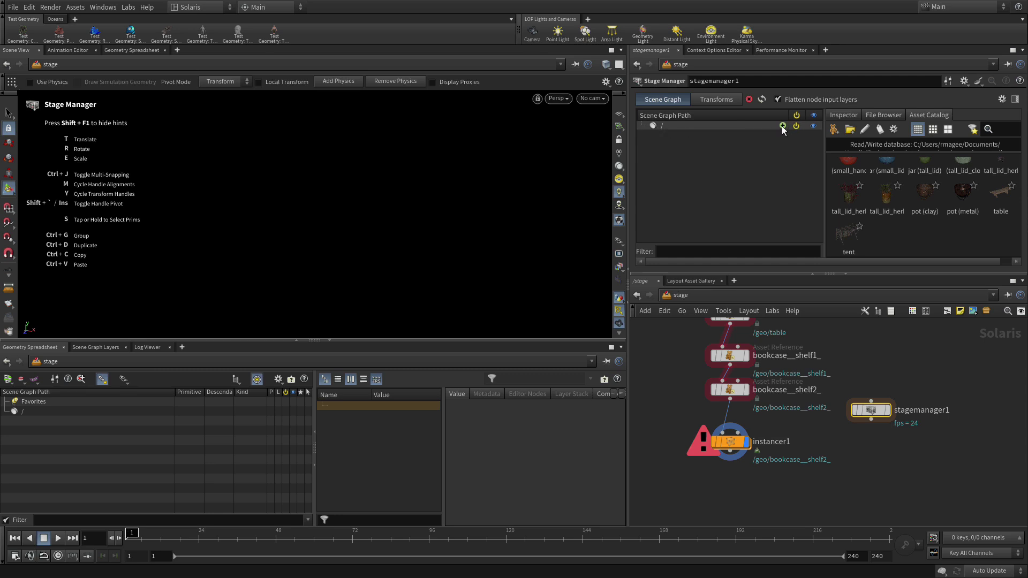
left_click(783, 129)
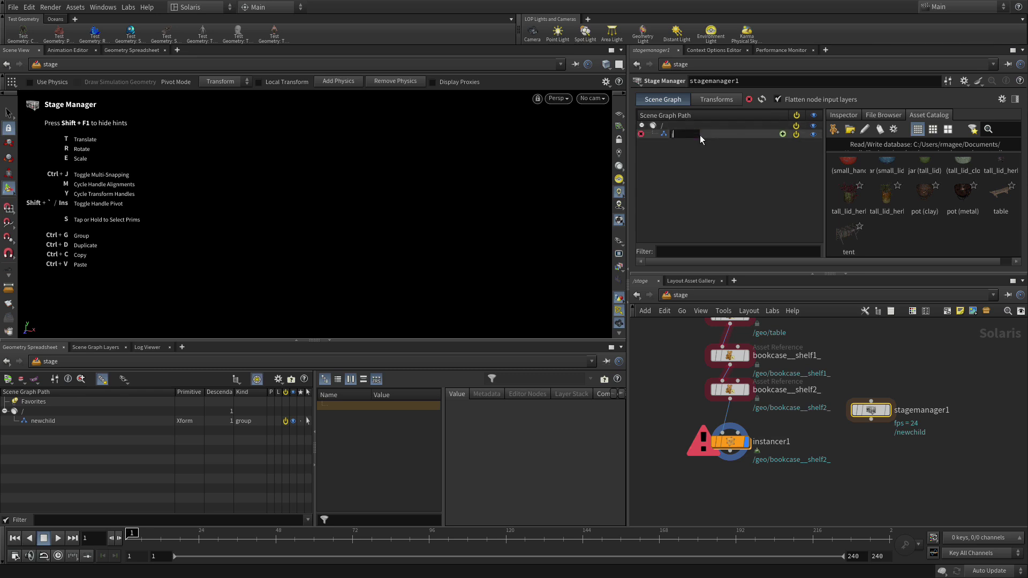
key("Return")
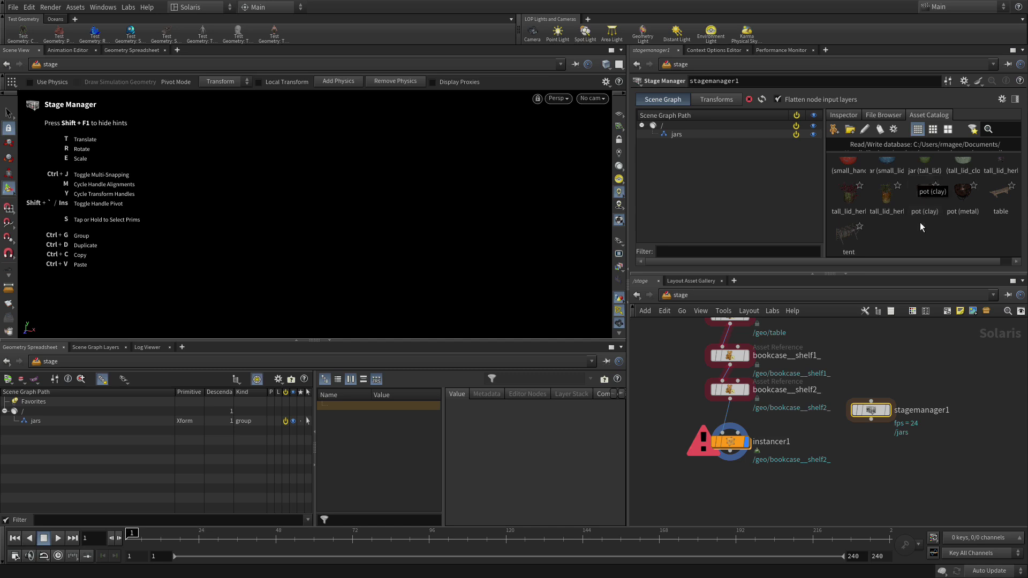
left_click(841, 278)
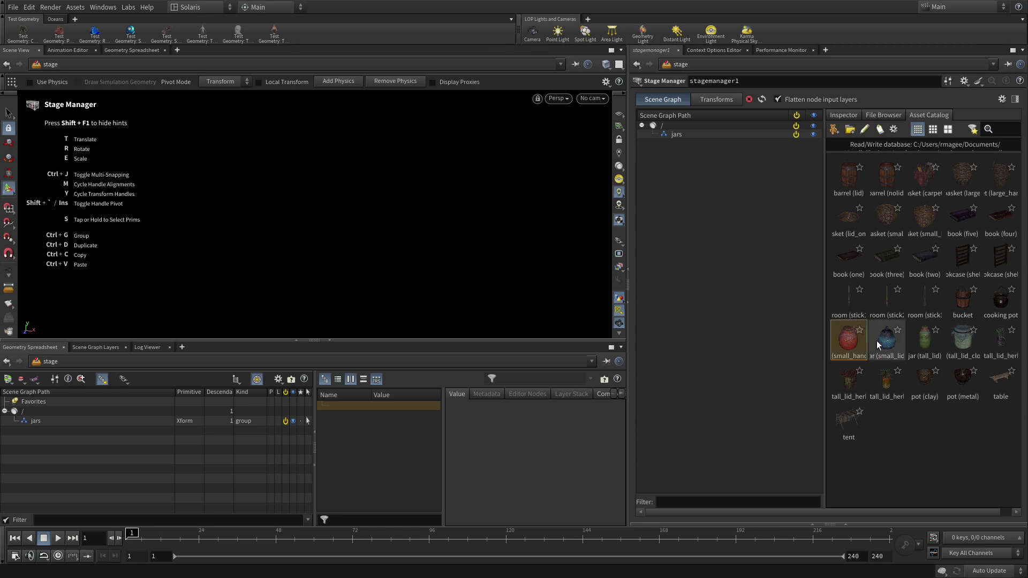
Drop the seven selected jar assets, including tall lid and herb jars, into the jars group
left_click(961, 342, "ctrl")
left_click(1000, 339, "ctrl")
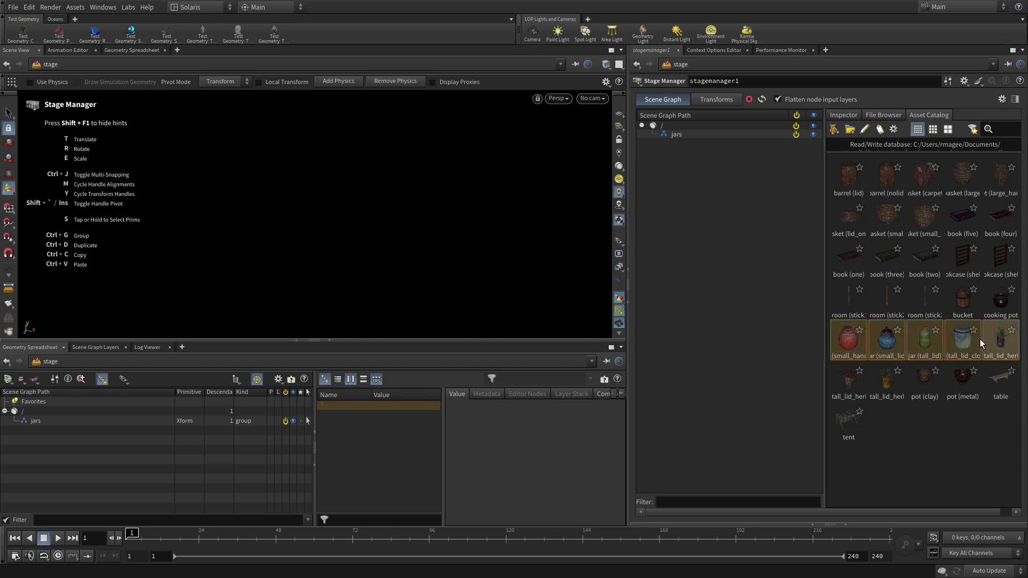
left_click(886, 381, "ctrl")
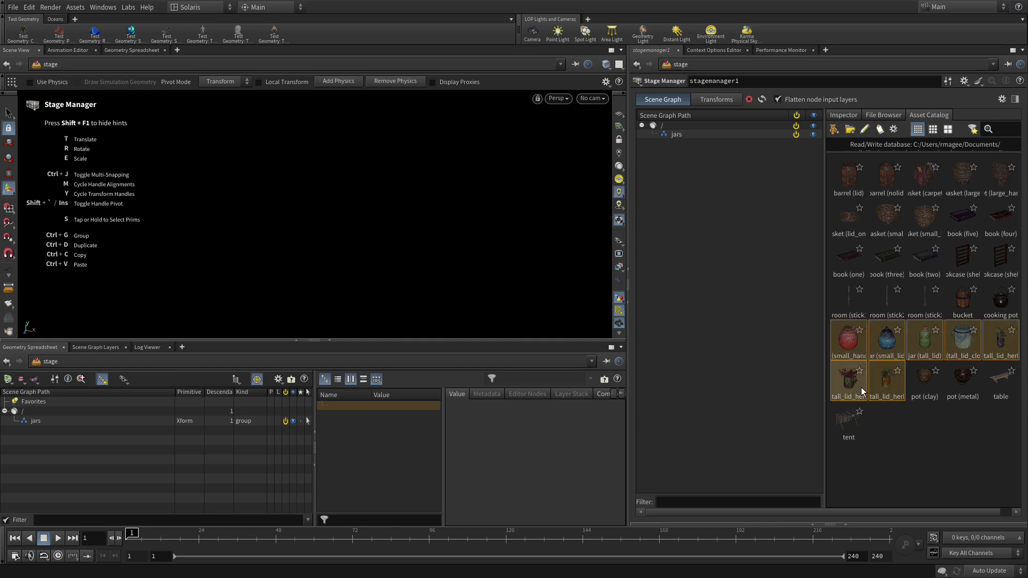
left_click_drag(846, 339, 682, 137)
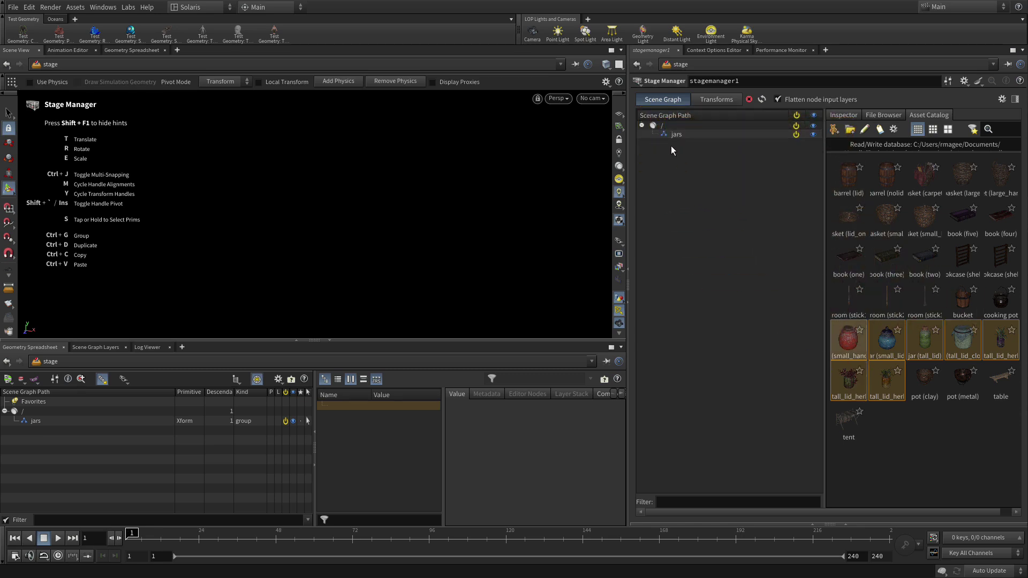
mouse_move(669, 137)
left_click_drag(852, 342, 682, 146)
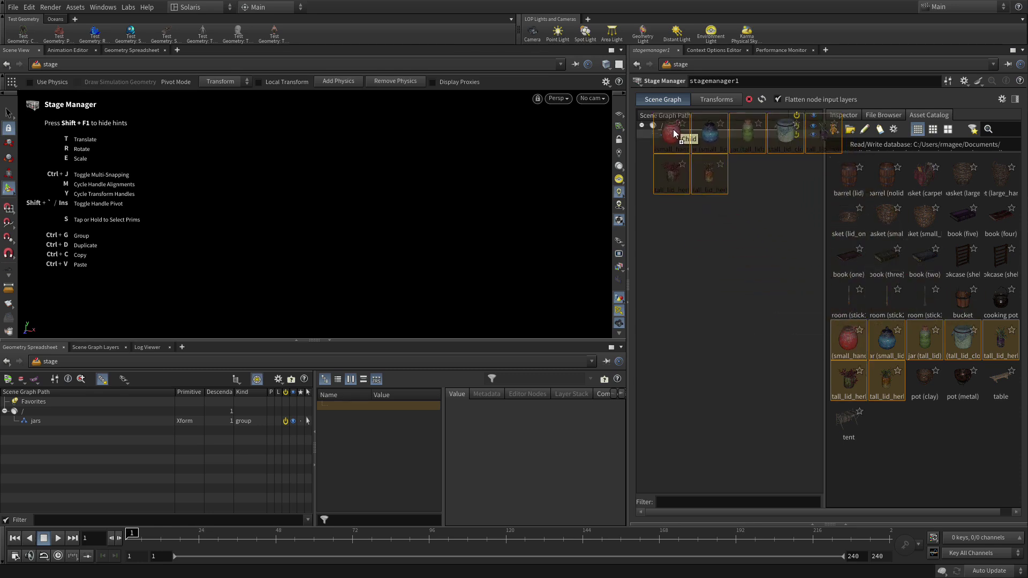
left_click_drag(674, 133, 675, 135)
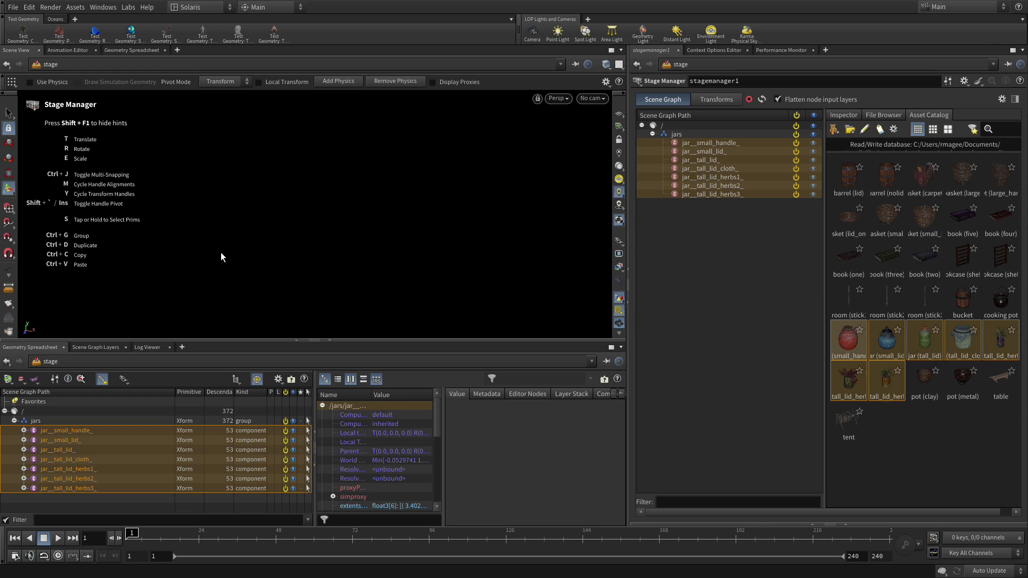
Hide the shortcut hints, clear the catalog selection and restore the node network view
key("shift+F1")
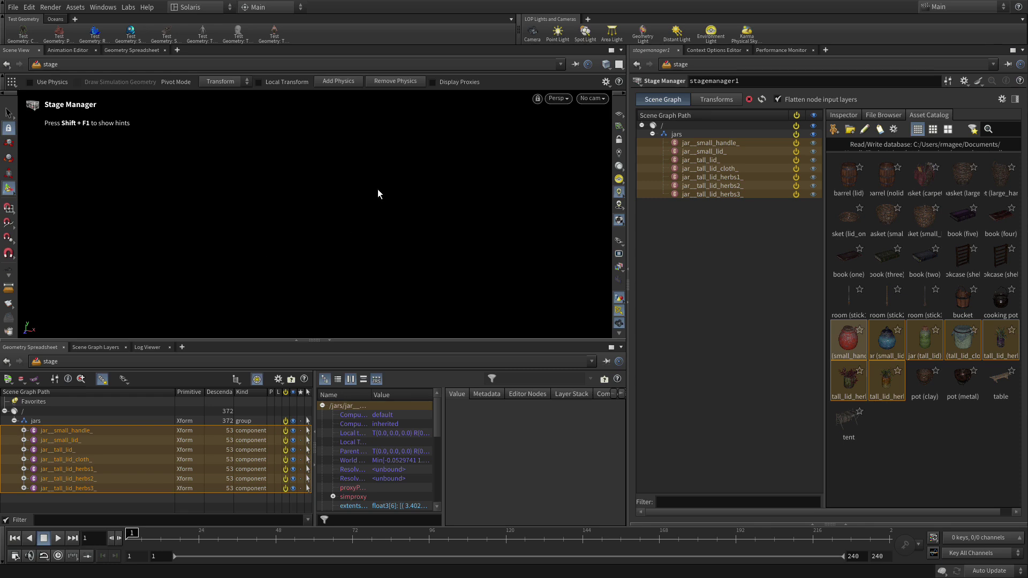
left_click(889, 473)
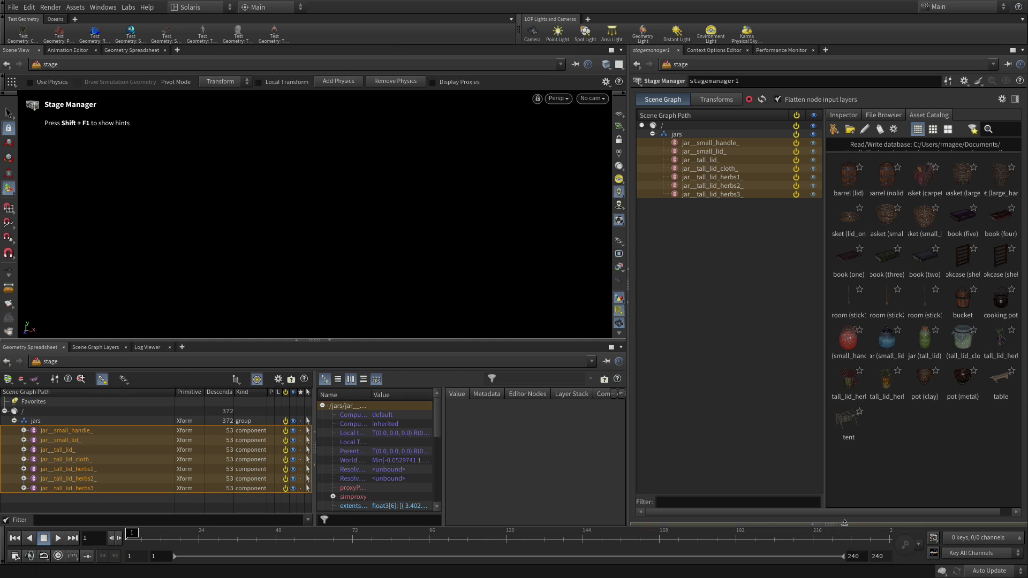
left_click(813, 523)
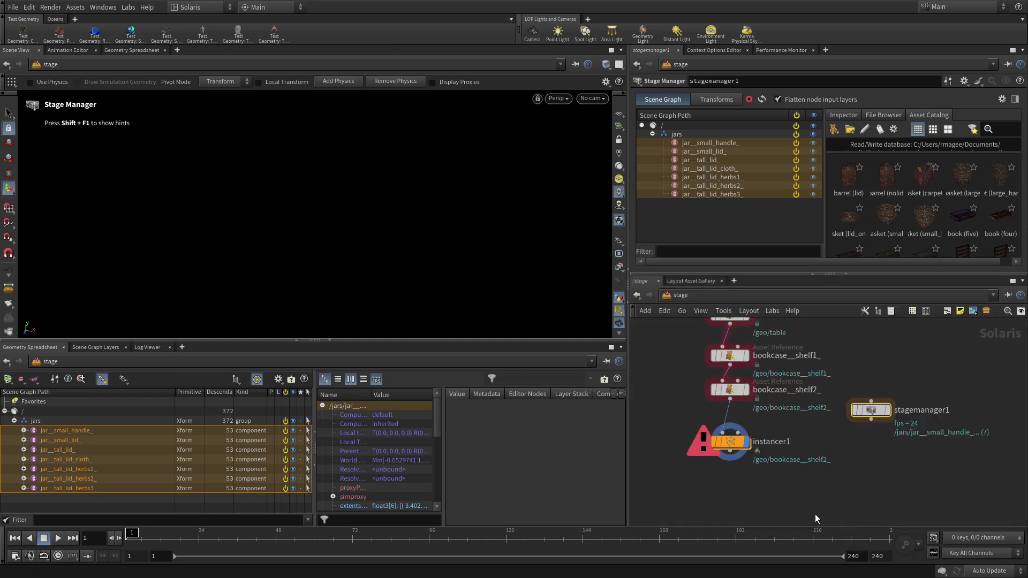
Add a Collection node after stagemanager1 and set it as the displayed node
left_click(791, 477)
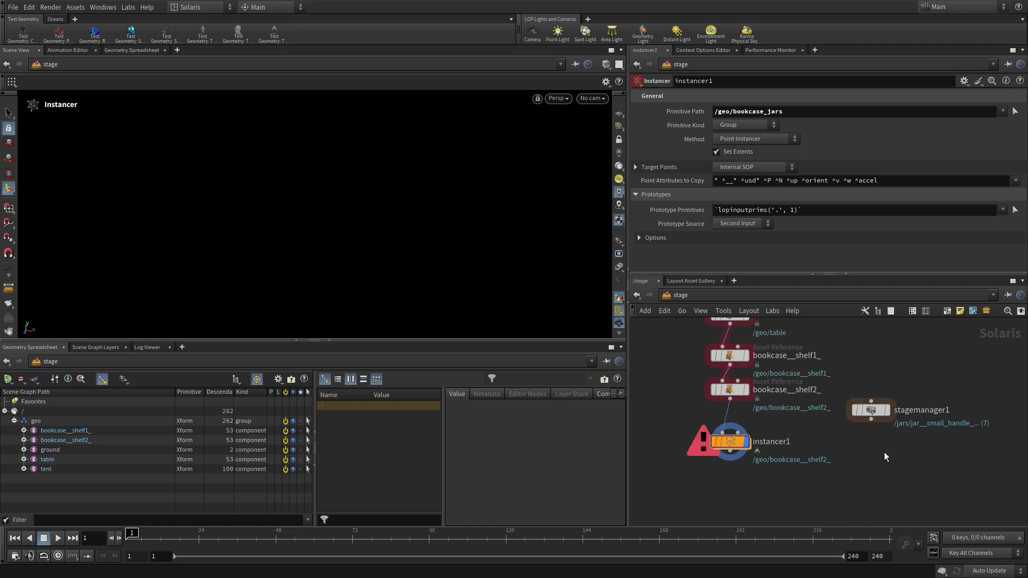
key("Tab")
type("coll")
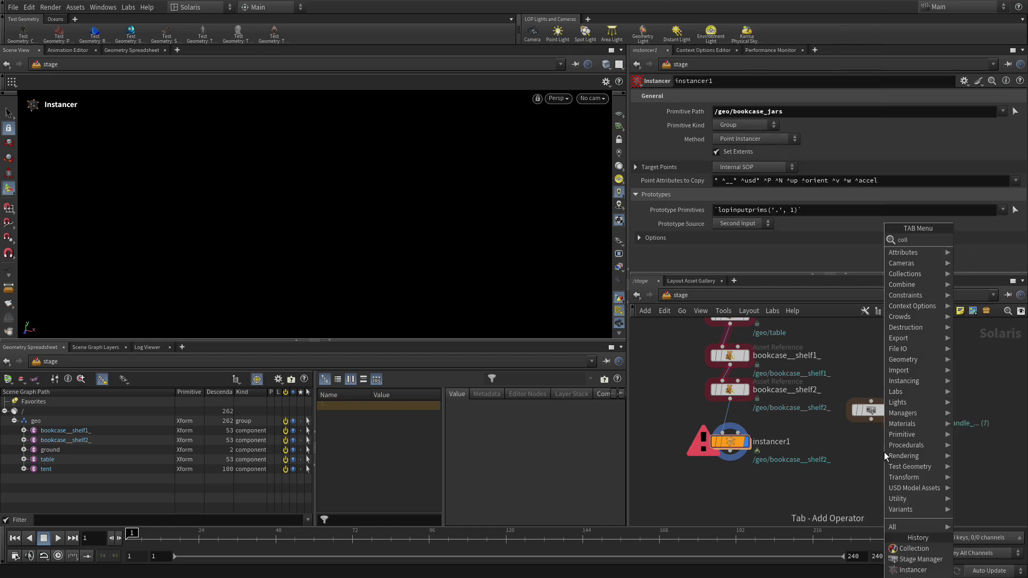
key("Return")
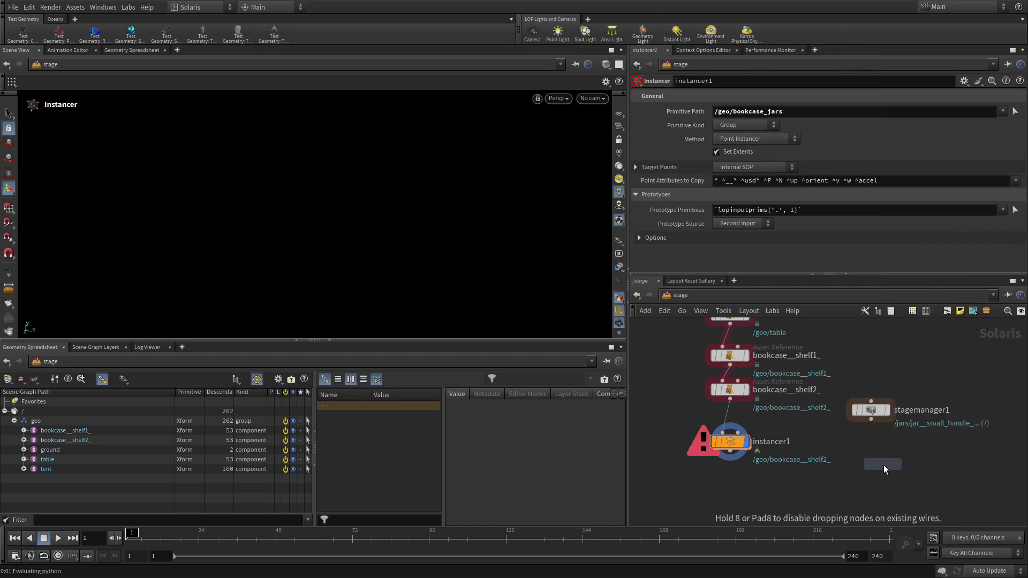
left_click(869, 461)
left_click(871, 419)
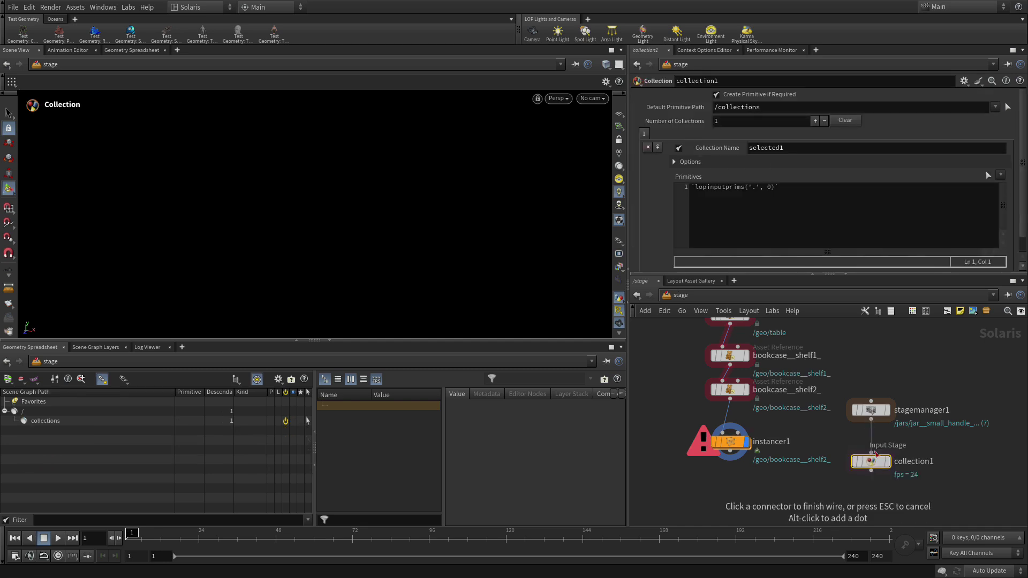
left_click(884, 469)
left_click(886, 466)
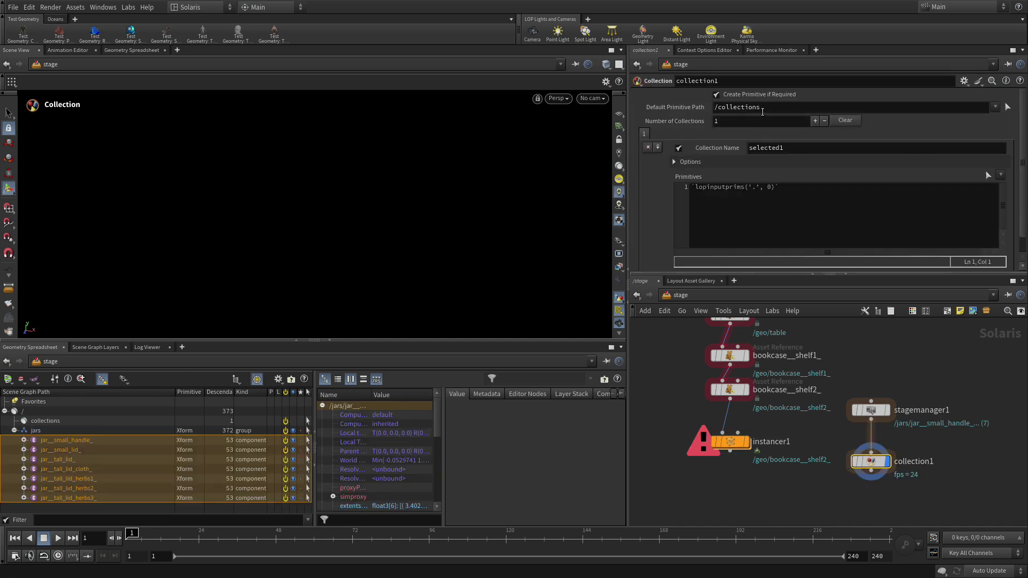
Name the collection Jars and set its primitives to /jars/*
double_click(791, 149)
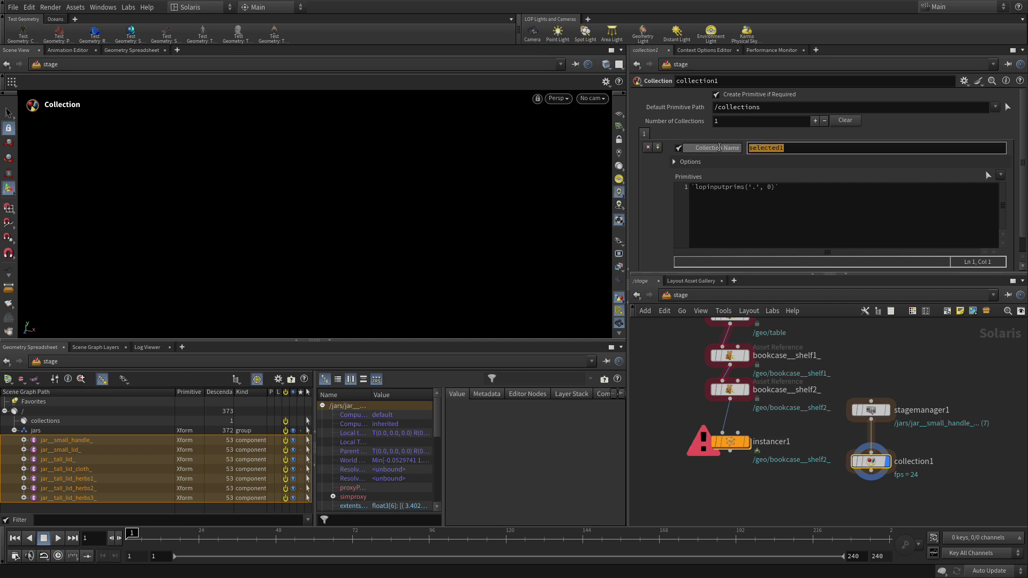
type("Jars")
key("Return")
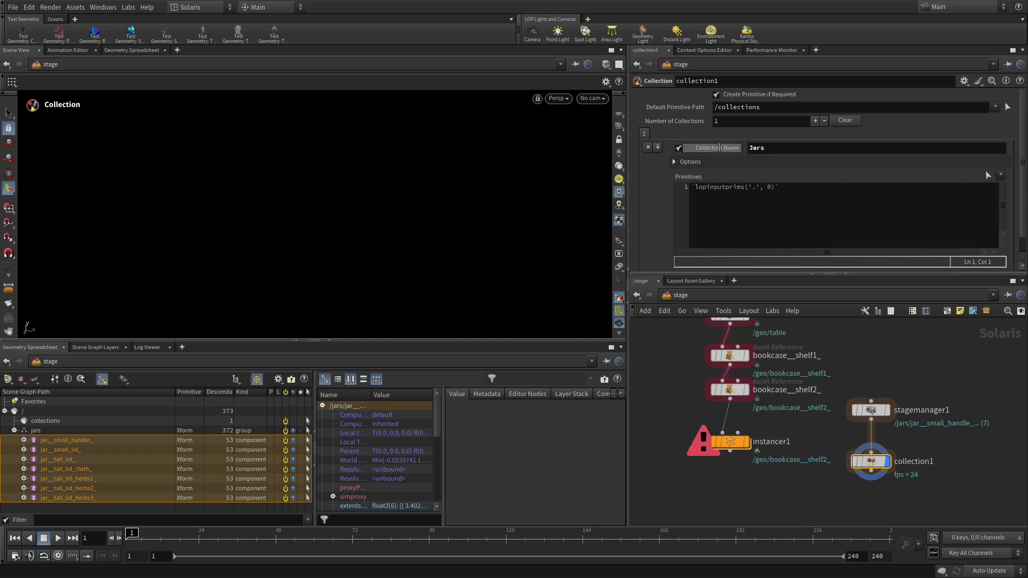
left_click(774, 187)
left_click_drag(732, 180, 669, 190)
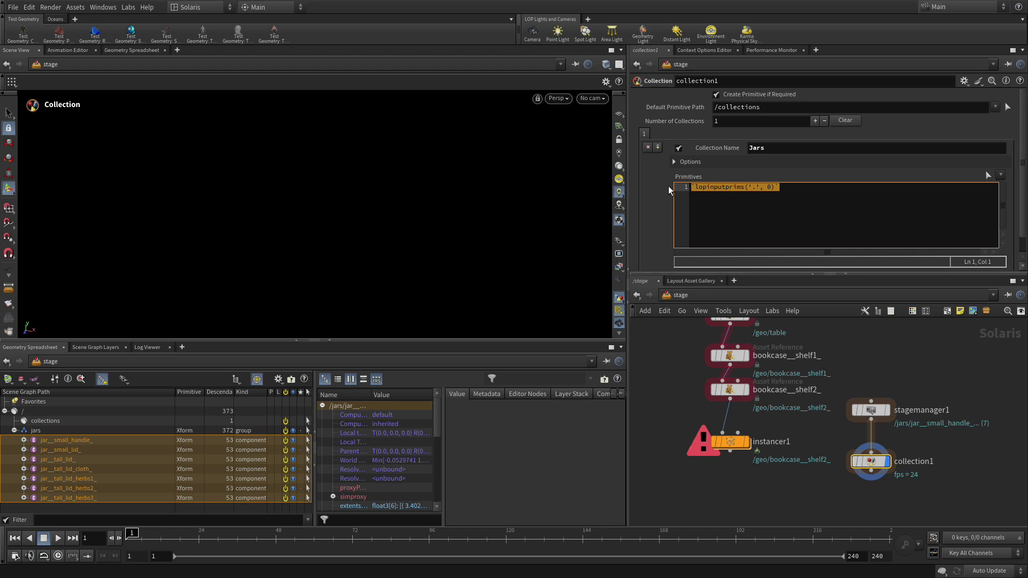
type("/jars")
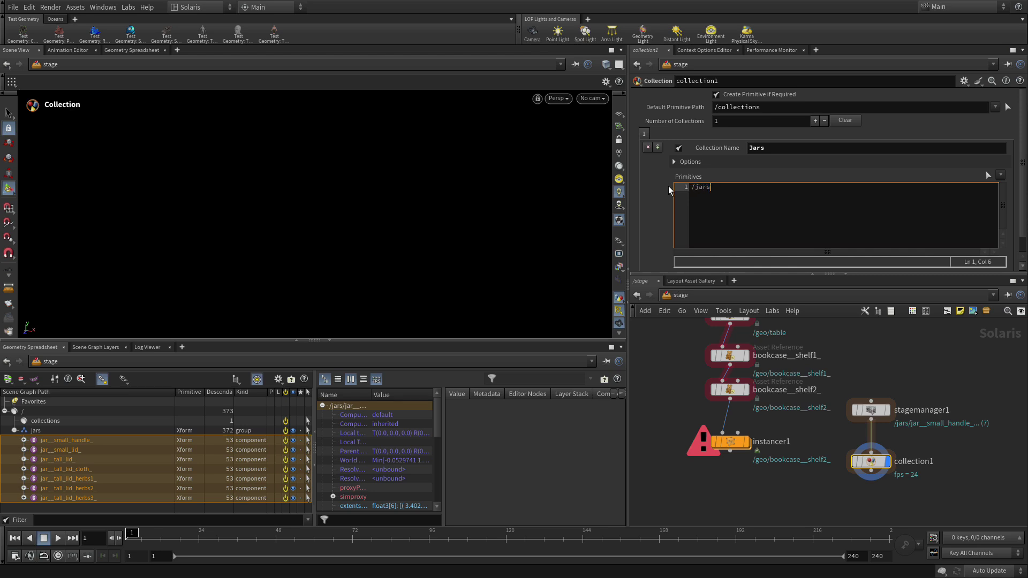
type("/*")
key("Return")
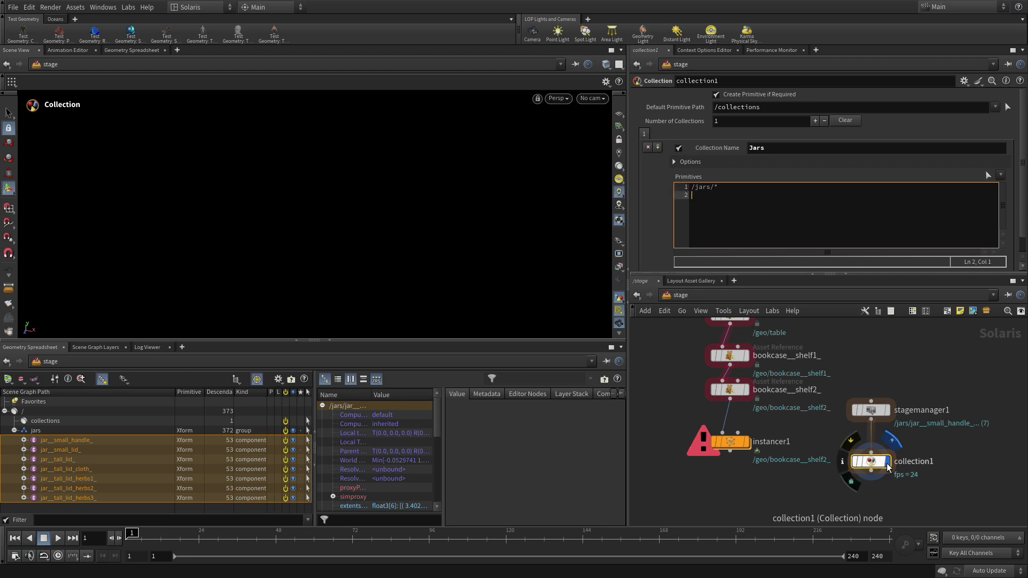
Wire collection1 into instancer1's prototype input and select instancer1
left_click(871, 471)
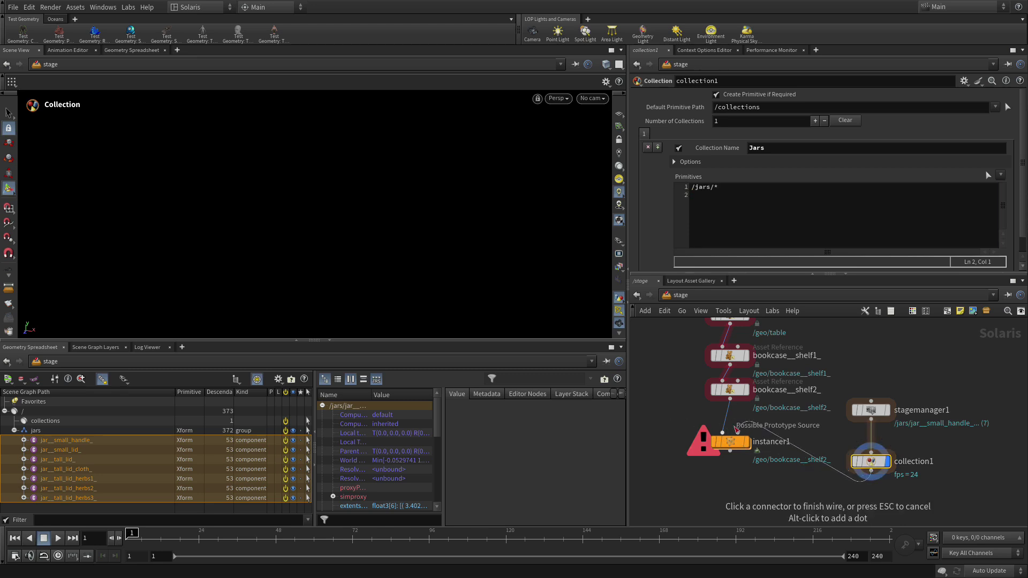
left_click(737, 431)
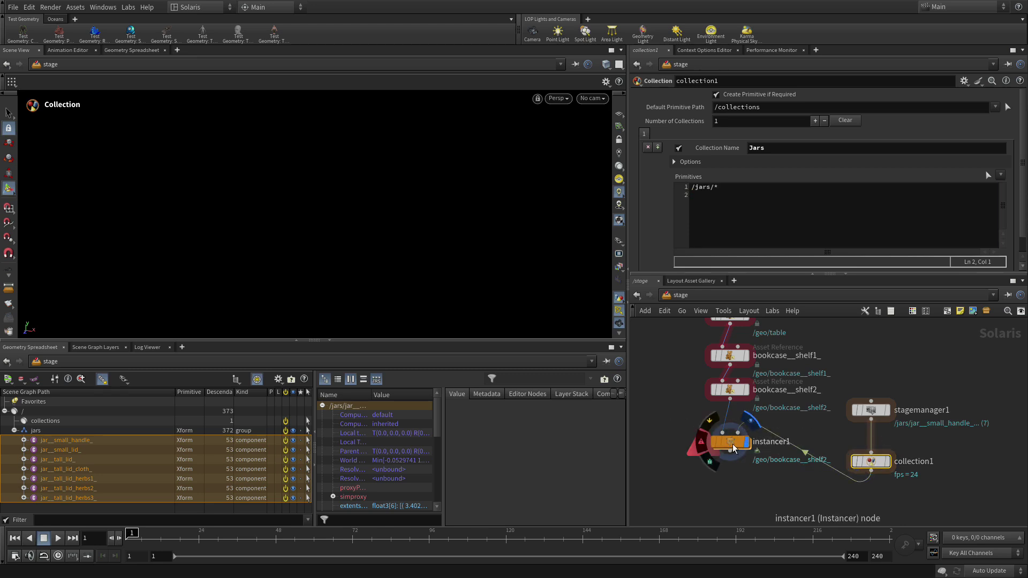
left_click(732, 445)
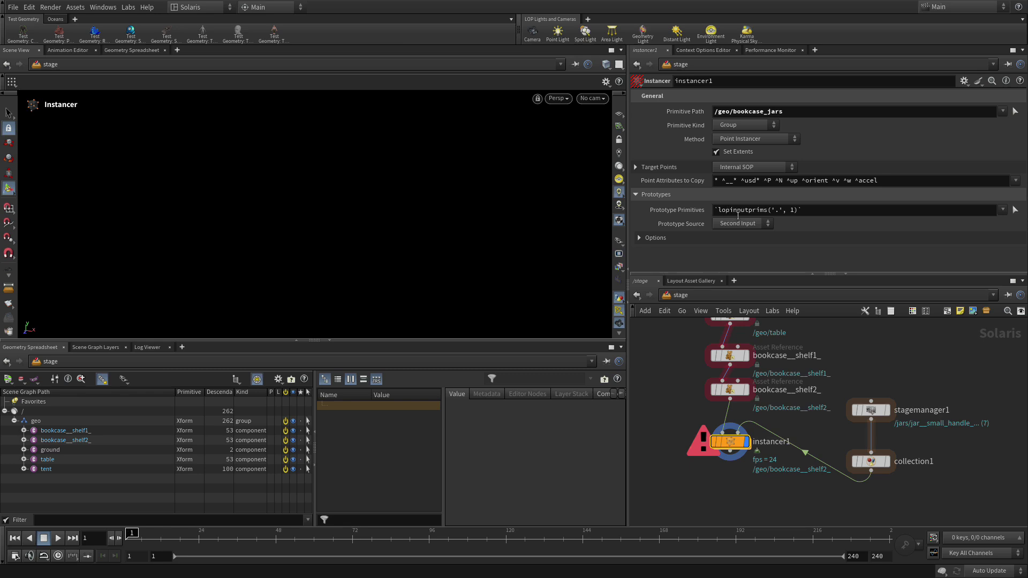
Replace the instancer's lopinputprims Prototype Primitives expression with %Jars
triple_click(737, 213)
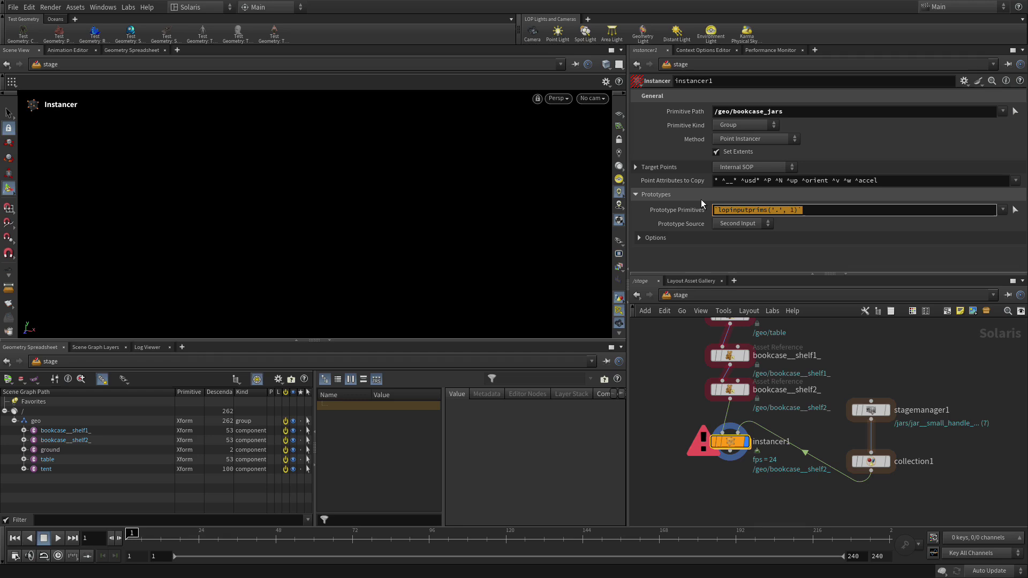
key("BackSpace")
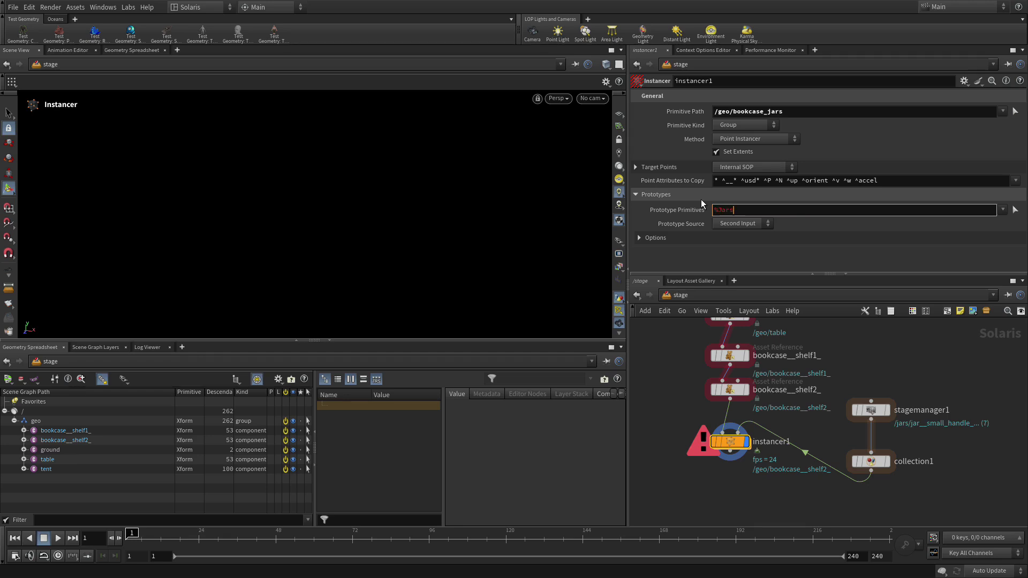
type("%Jars")
key("Return")
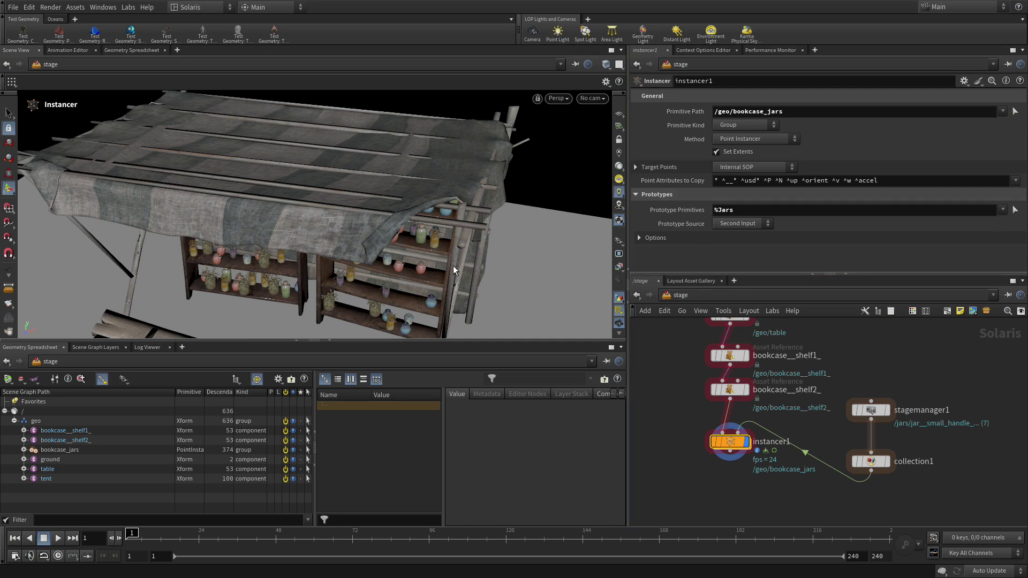
Orbit to face the shelves and hide the ground, table and tent in the scene graph
key("Escape")
left_click_drag(453, 266, 448, 201)
key("Return")
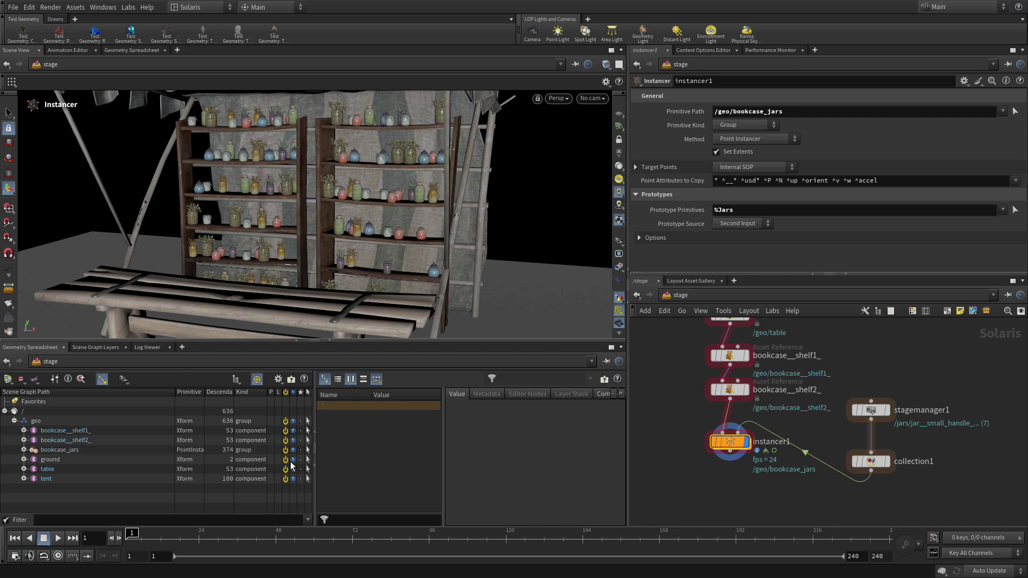
left_click(293, 460)
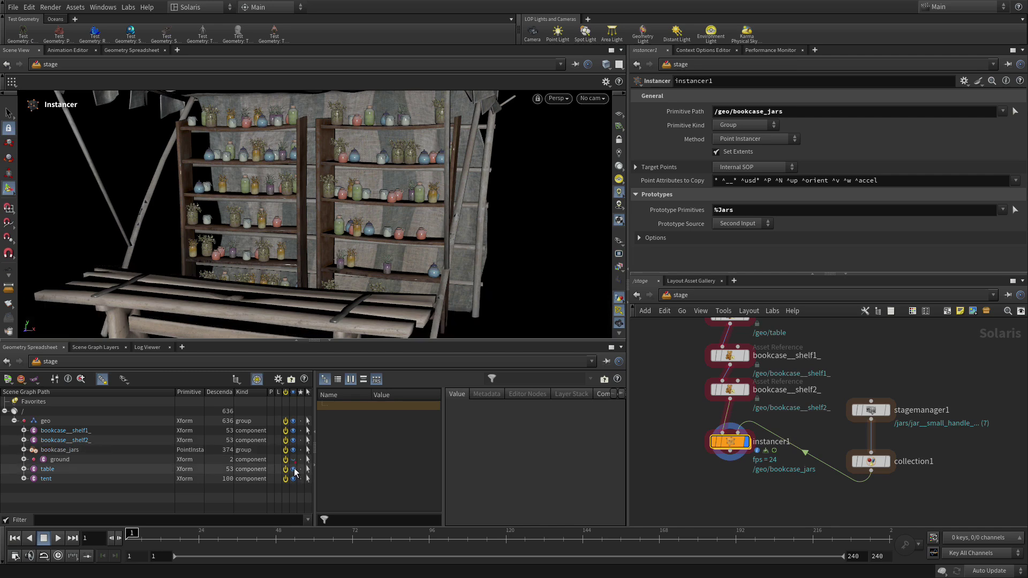
left_click(293, 468)
left_click(292, 479)
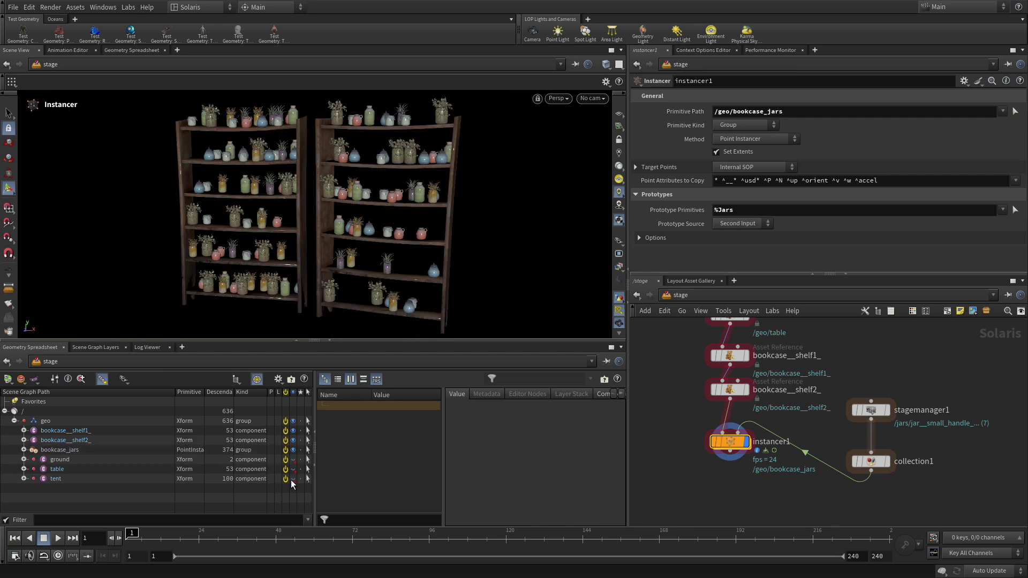
Orbit around the bookcases and switch the viewport renderer to Preview
key("Escape")
left_click_drag(402, 243, 328, 236)
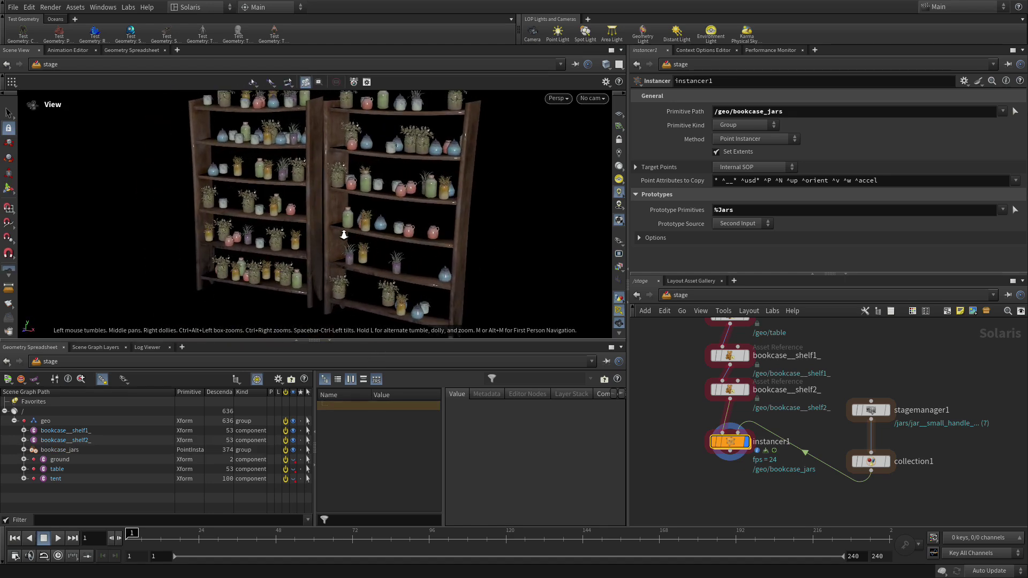
key("Return")
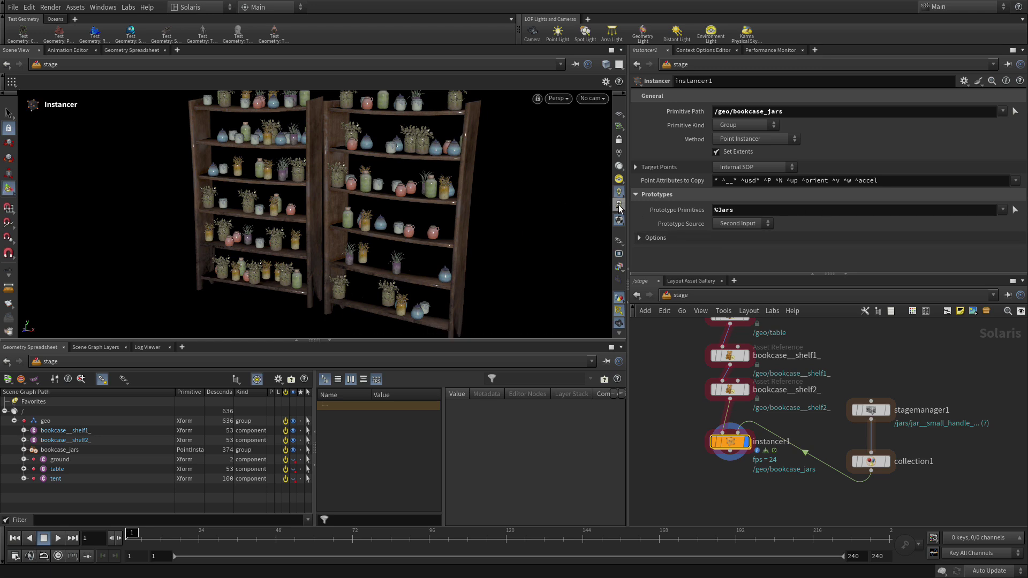
left_click(619, 241)
left_click(651, 274)
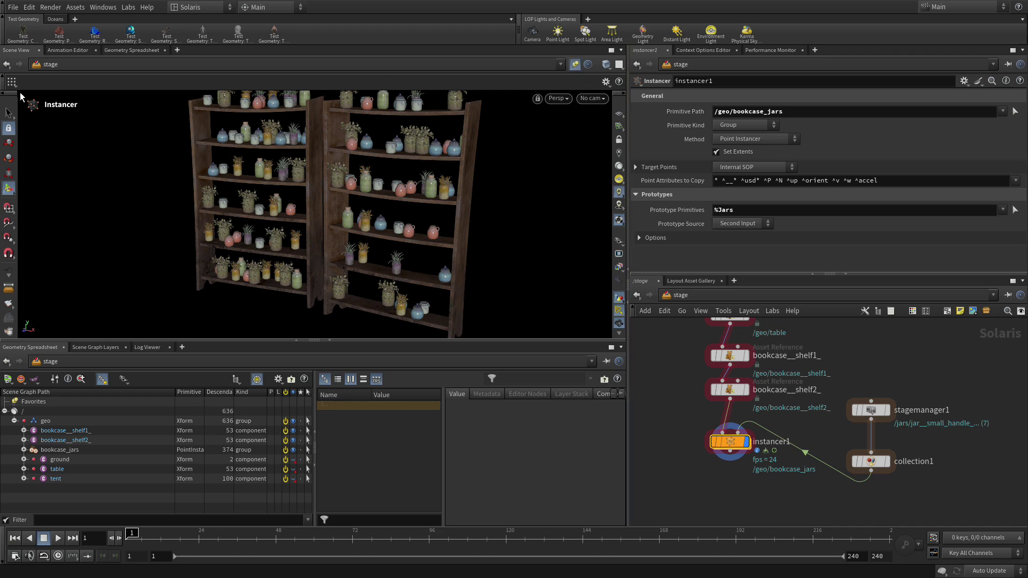
Inside instancer1, set scatter1's Force Total Count to 240 and Global Seed to 27
double_click(736, 445)
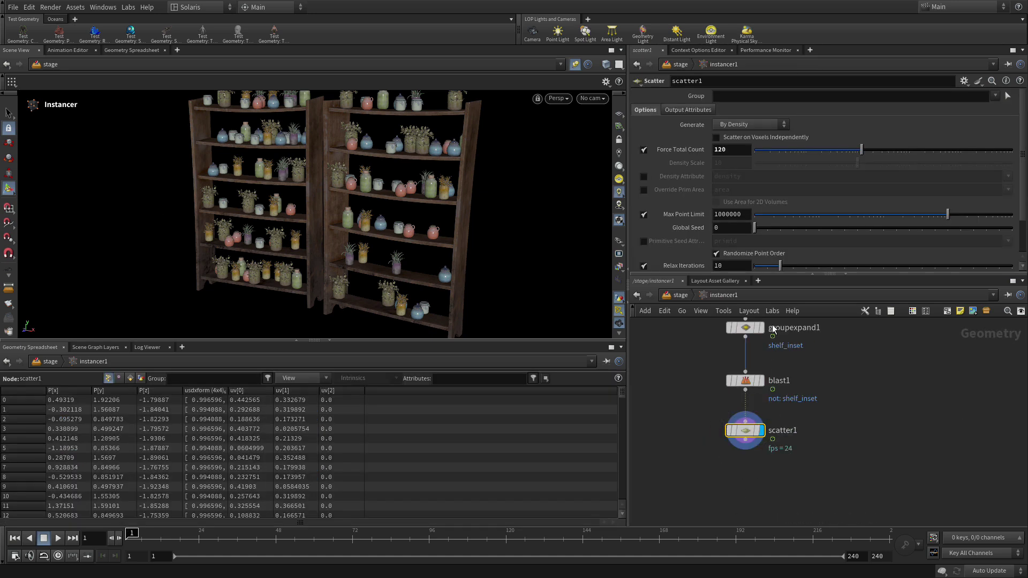
left_click_drag(727, 154, 712, 151)
type("240")
key("Return")
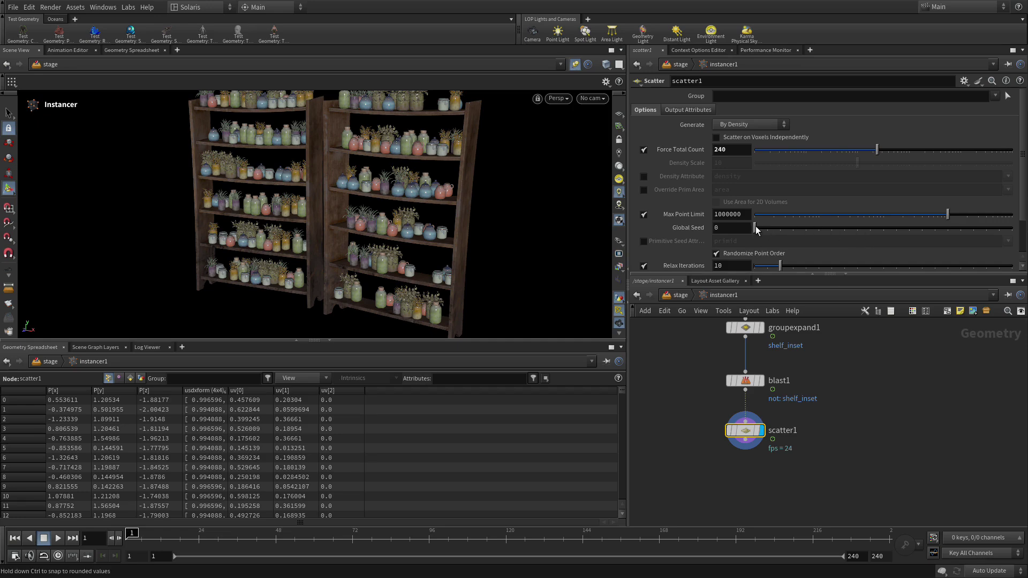
left_click_drag(763, 230, 824, 230)
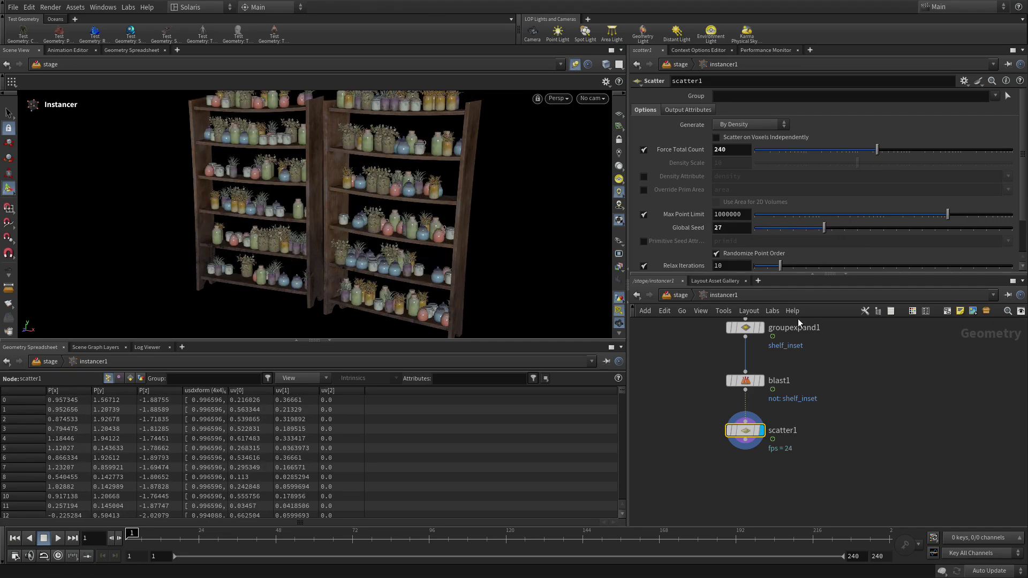
left_click(760, 478)
key("Tab")
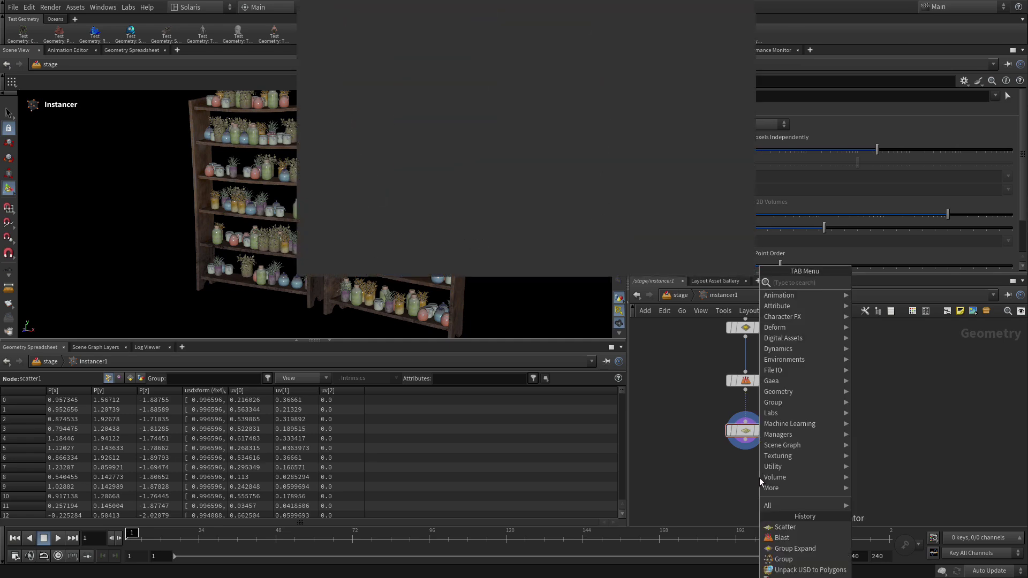
Add an Attribute Randomize node and insert it between blast1 and scatter1
type("rand")
key("Return")
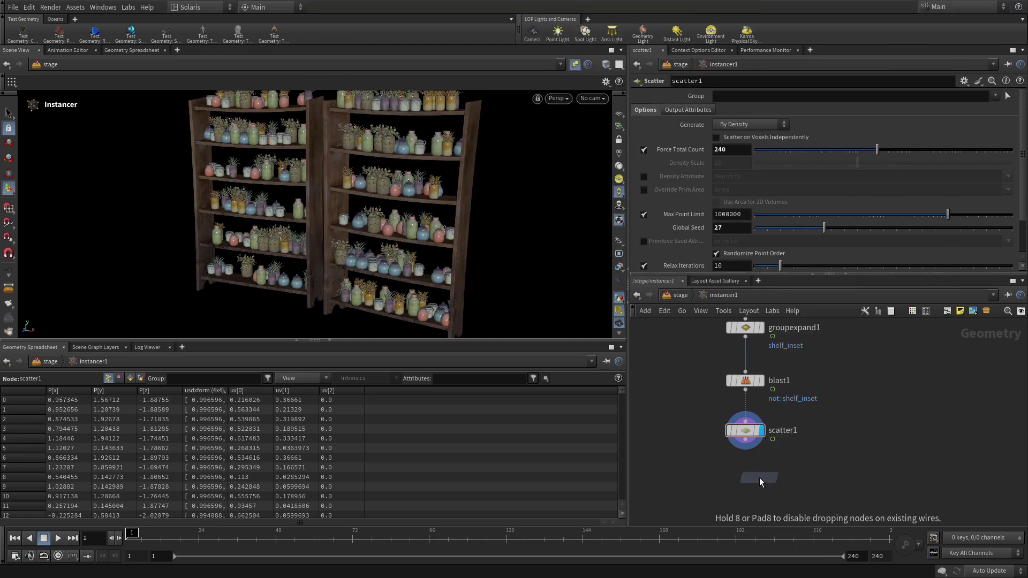
left_click(743, 479)
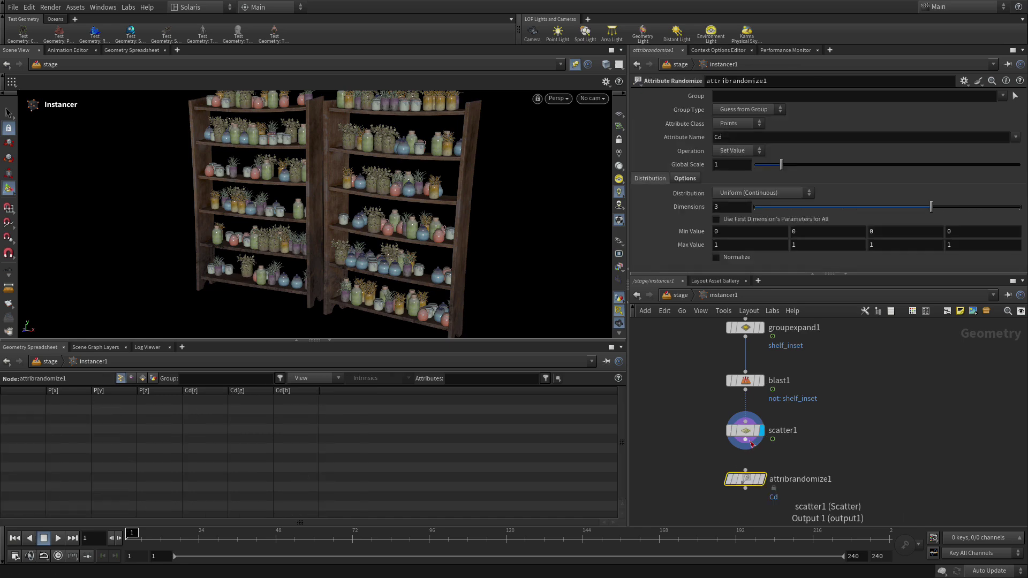
left_click(746, 470)
left_click(761, 480)
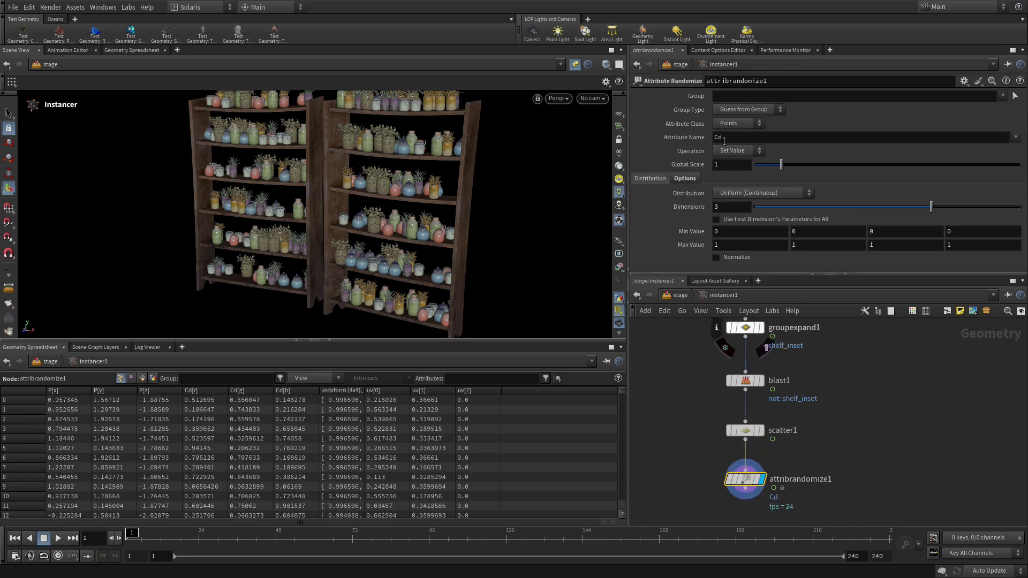
left_click(705, 137)
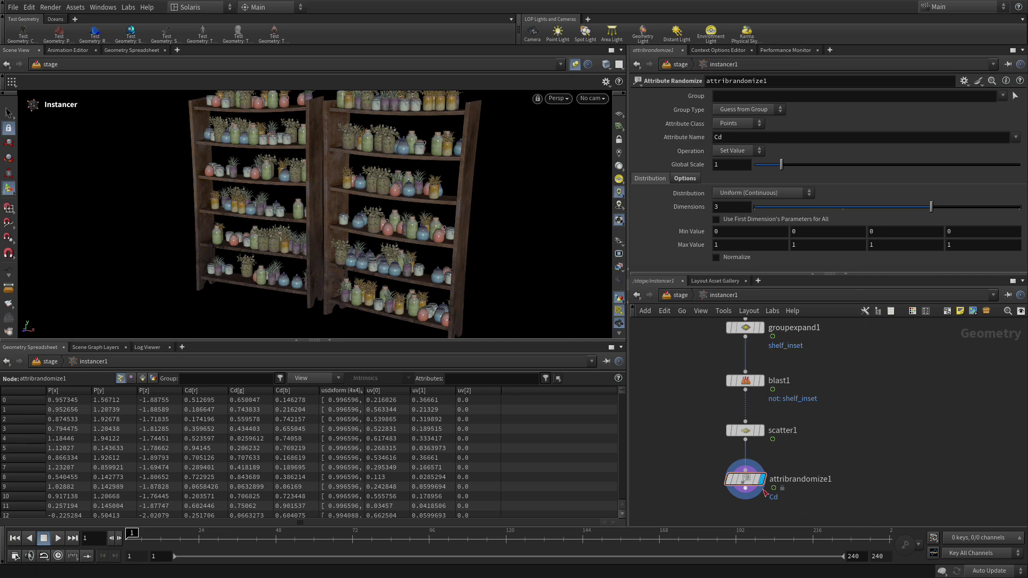
left_click_drag(749, 482, 748, 421)
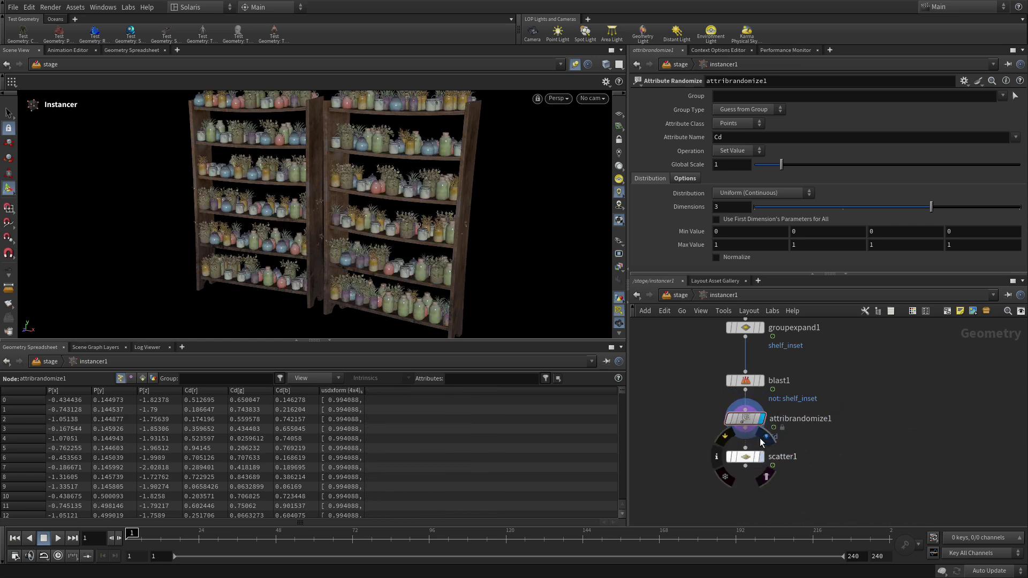
left_click(742, 420)
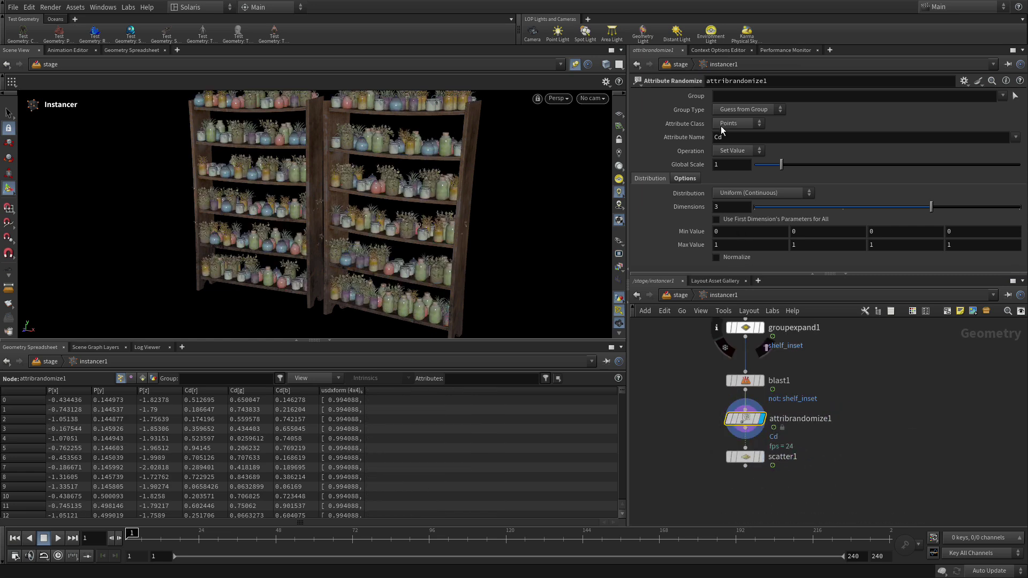
Set it to randomize pscale with Min Value 0.8/1 and Max Value 1.2/1
left_click(705, 137)
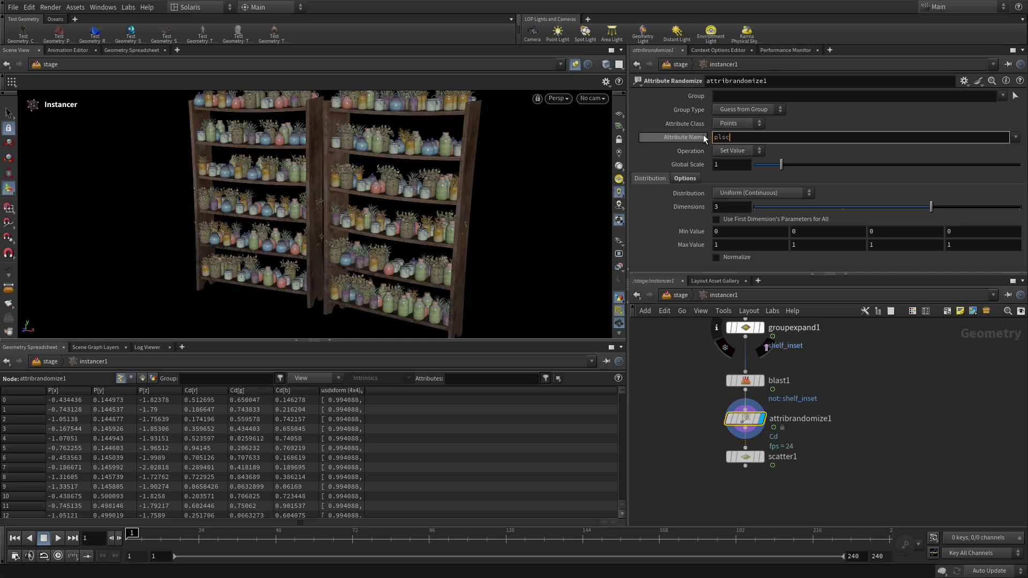
type("pscale")
key("Return")
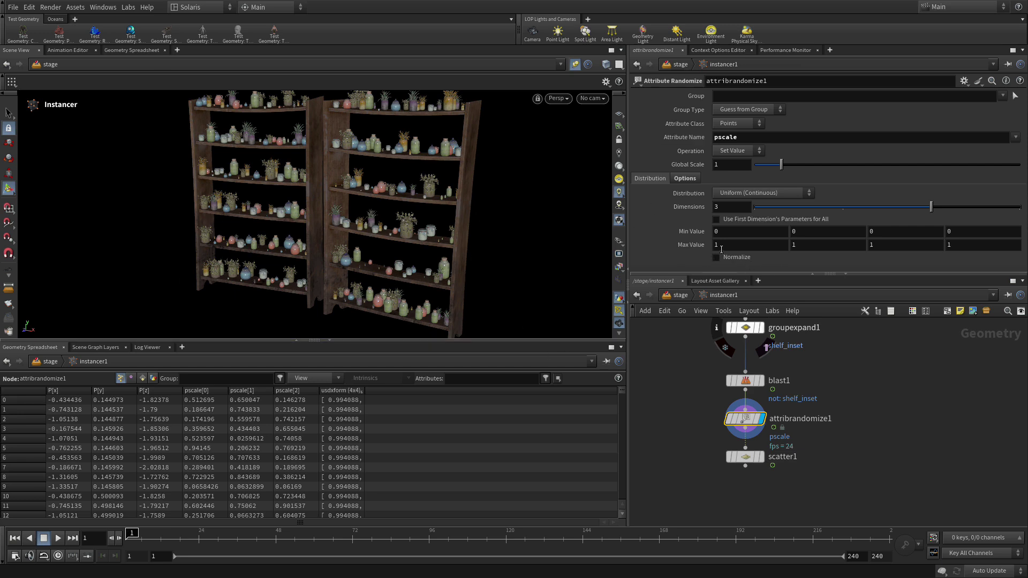
double_click(716, 231)
type(".8")
key("Tab")
type("1.2")
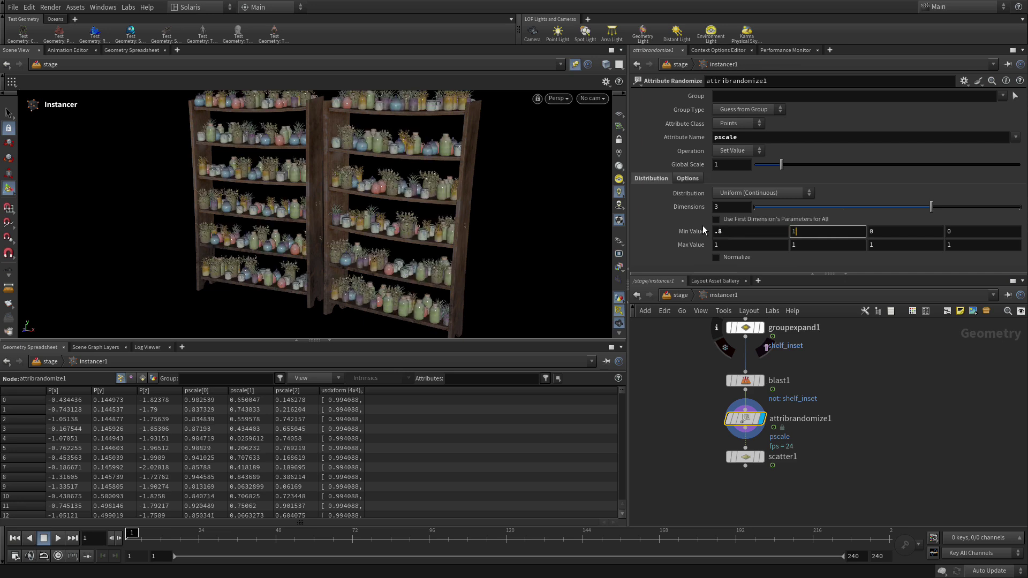
key("BackSpace")
key("BackSpace")
key("Return")
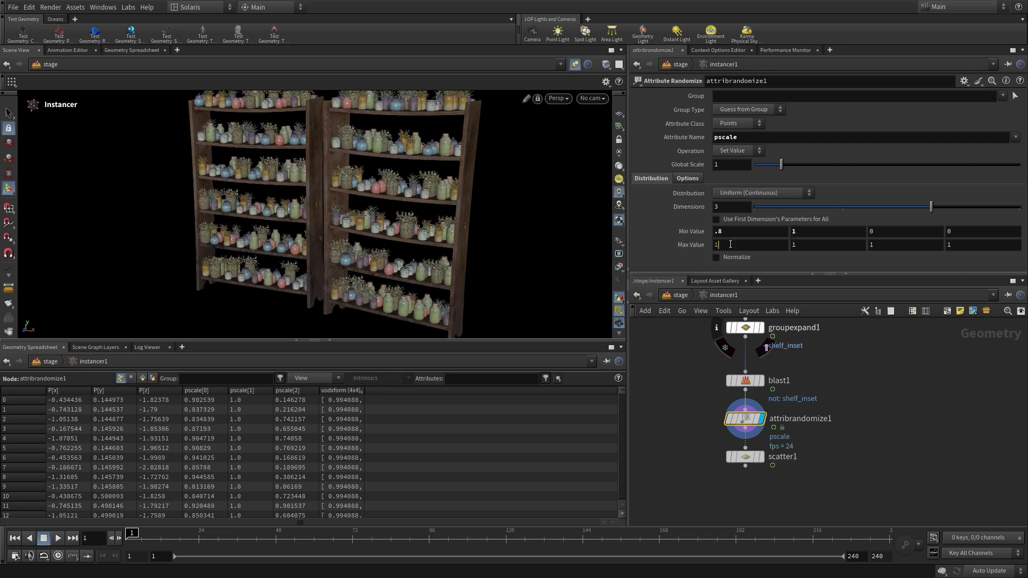
left_click(729, 245)
type(".2")
key("Return")
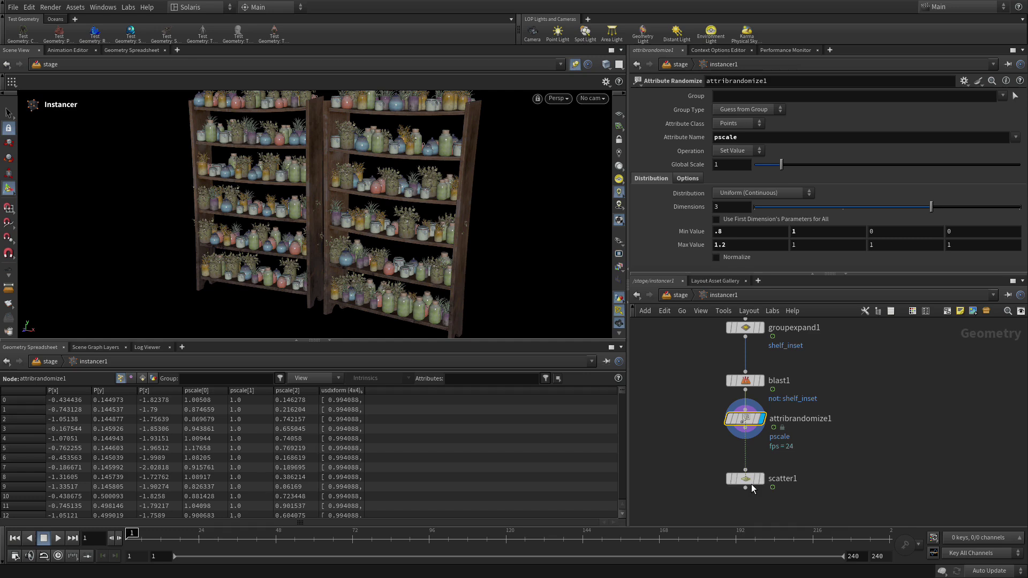
Duplicate the randomize node as attribrandomize2, randomizing orient with four dimensions
left_click_drag(747, 419, 752, 463, "alt")
mouse_move(762, 465)
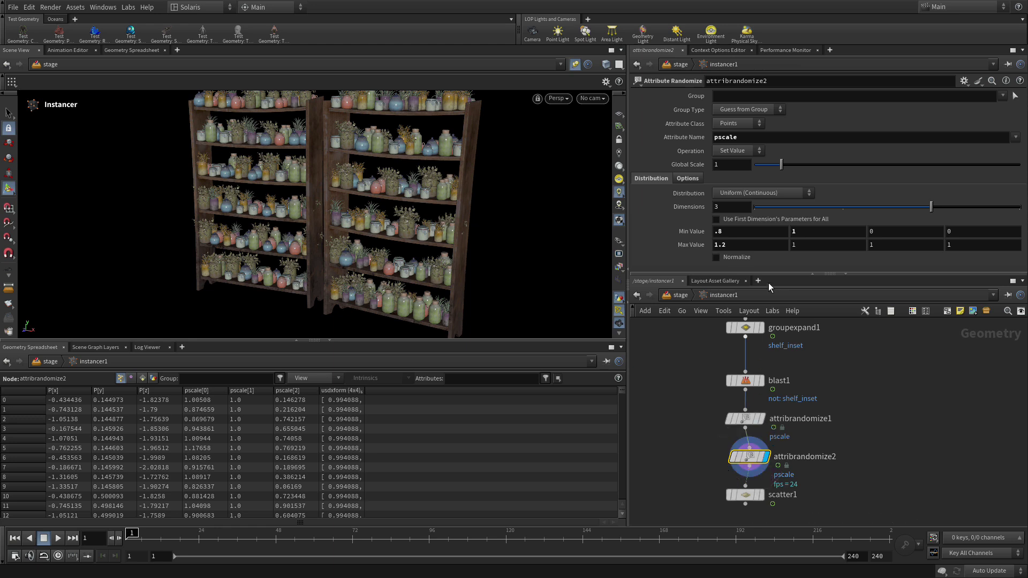
double_click(725, 137)
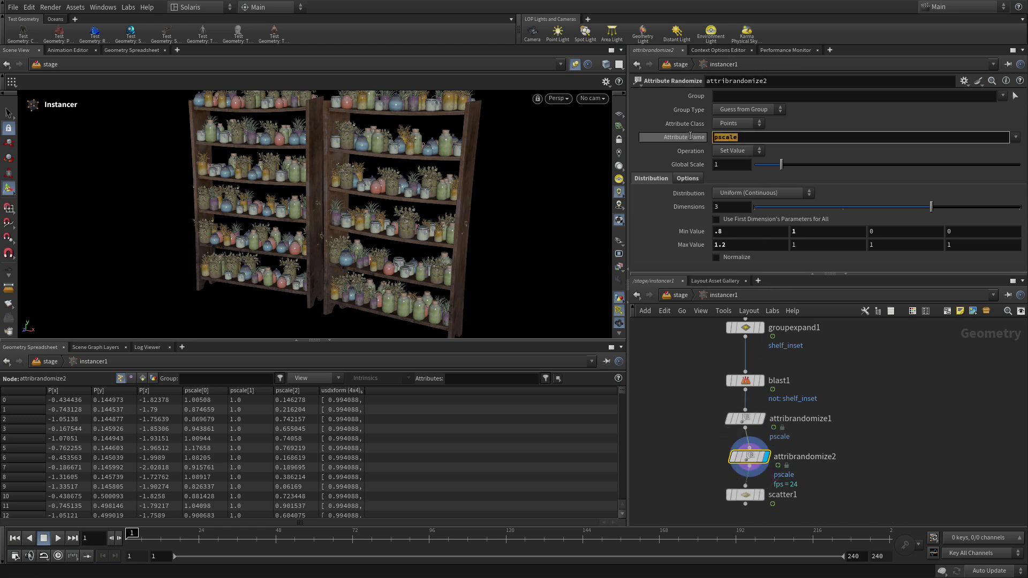
type("orient")
key("Return")
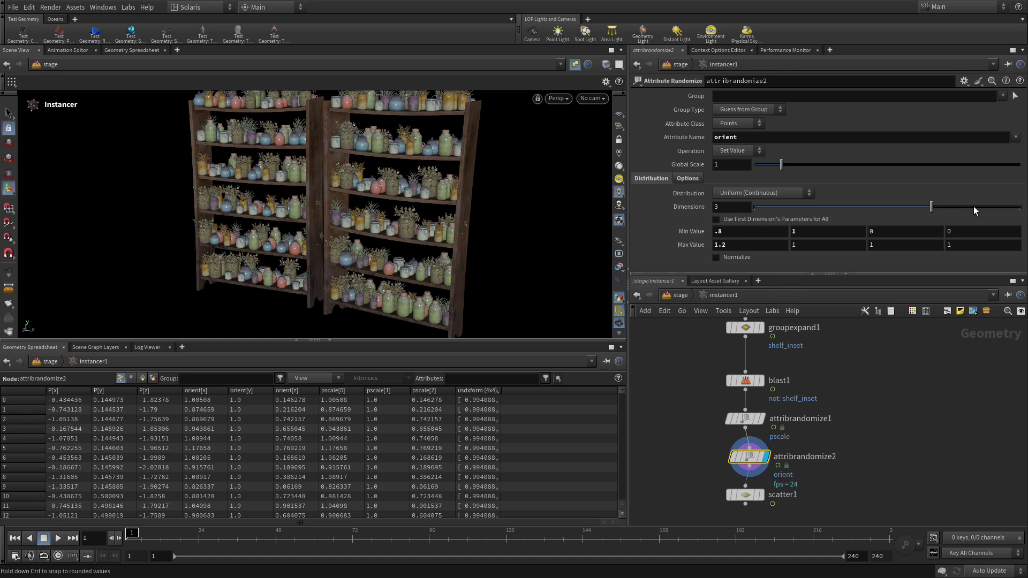
double_click(728, 207)
key("Return")
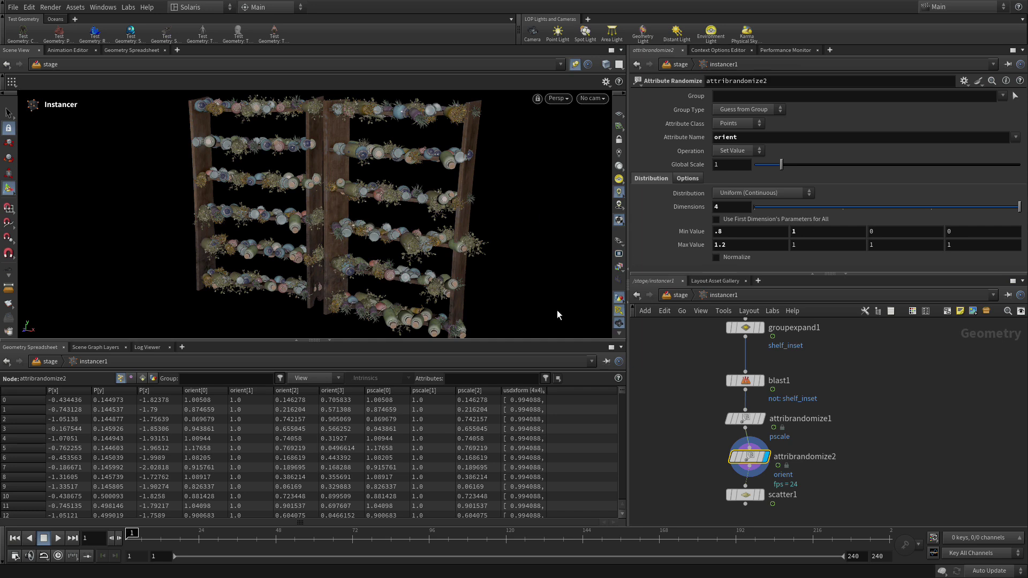
Enter Min Value 0 0 0 0 and Max Value components 0 60 0 1
left_click(741, 234)
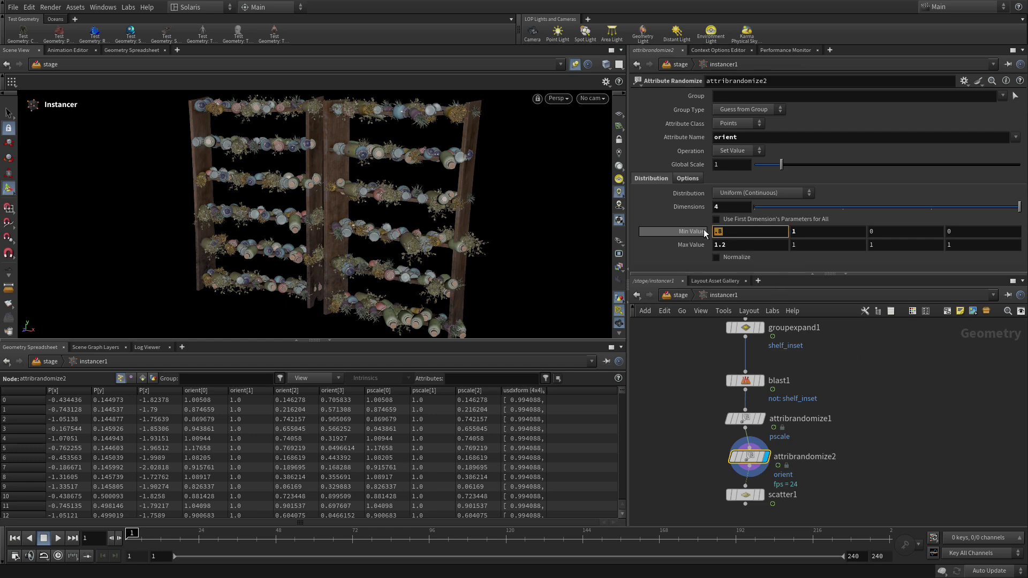
key("Tab")
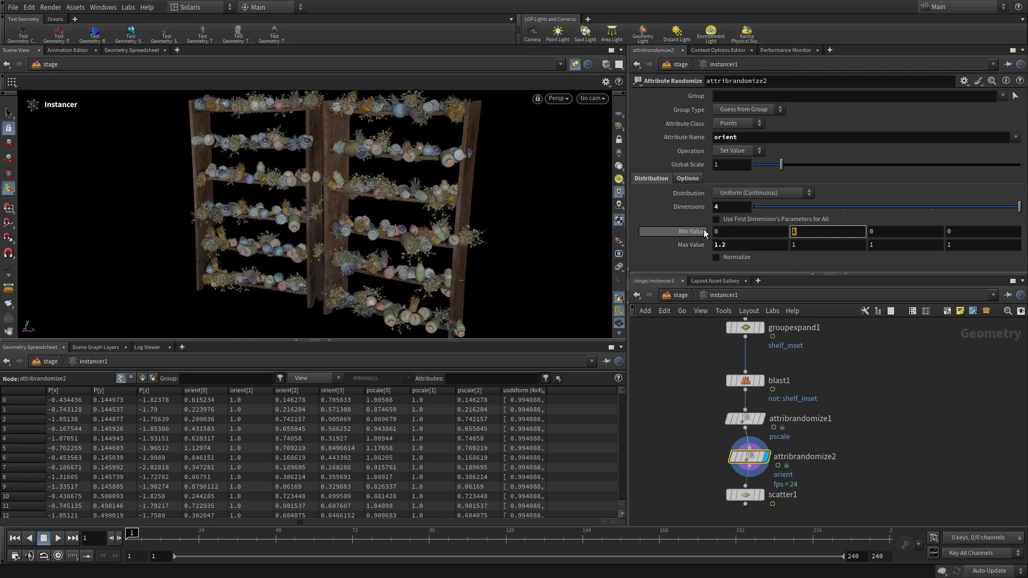
type("0")
key("Tab")
type("0")
key("Tab")
type("0")
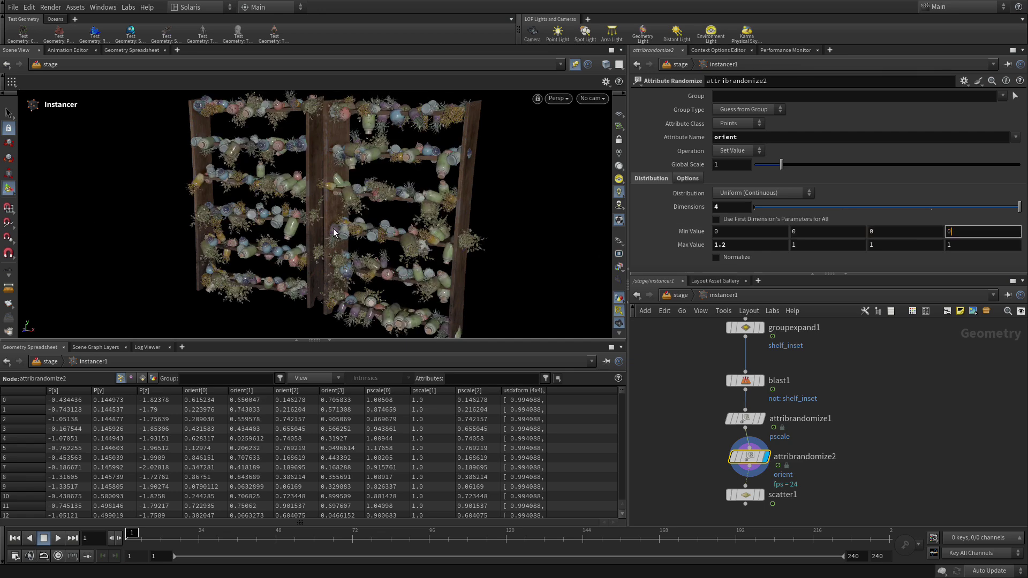
key("Tab")
key("Tab")
type("60")
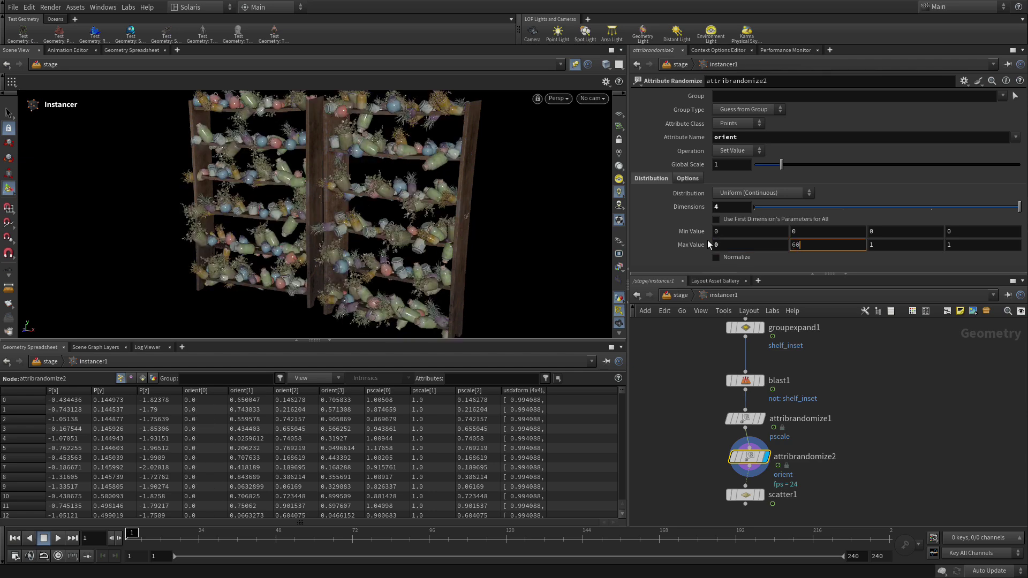
key("Tab")
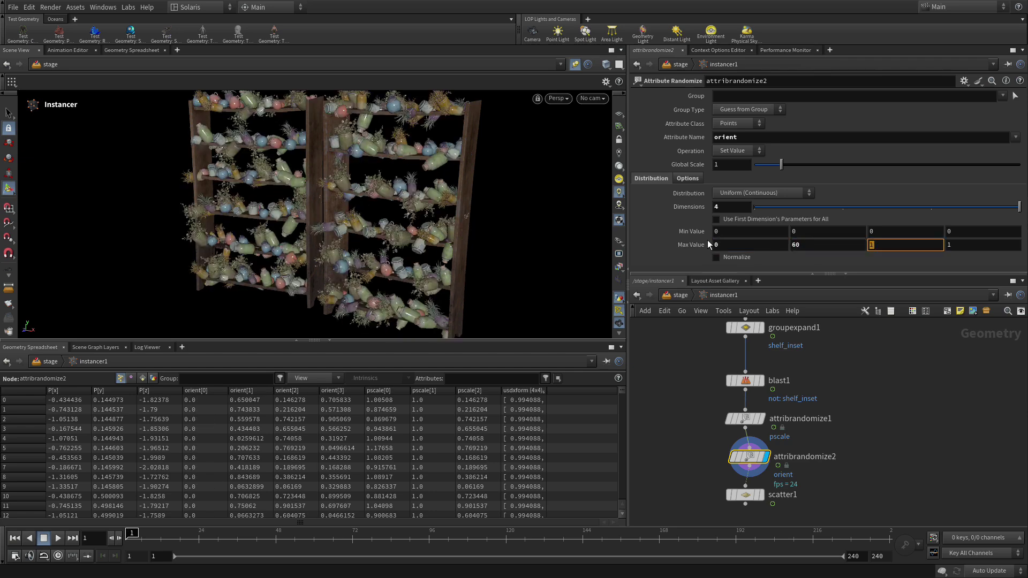
type("0")
key("Tab")
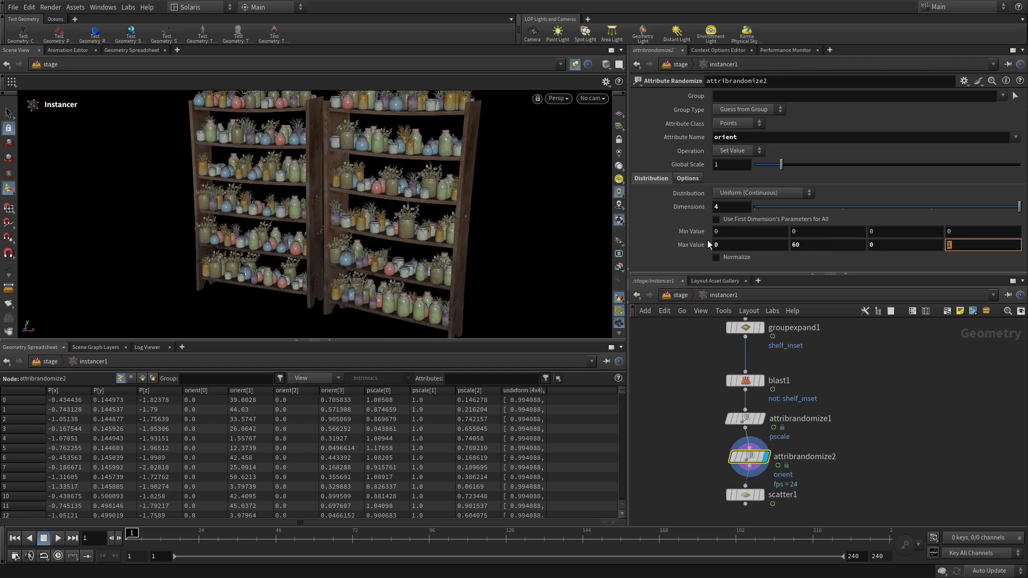
Fix the second Max Value component at 60, then bypass-toggle attribrandomize2 to compare
left_click(866, 366)
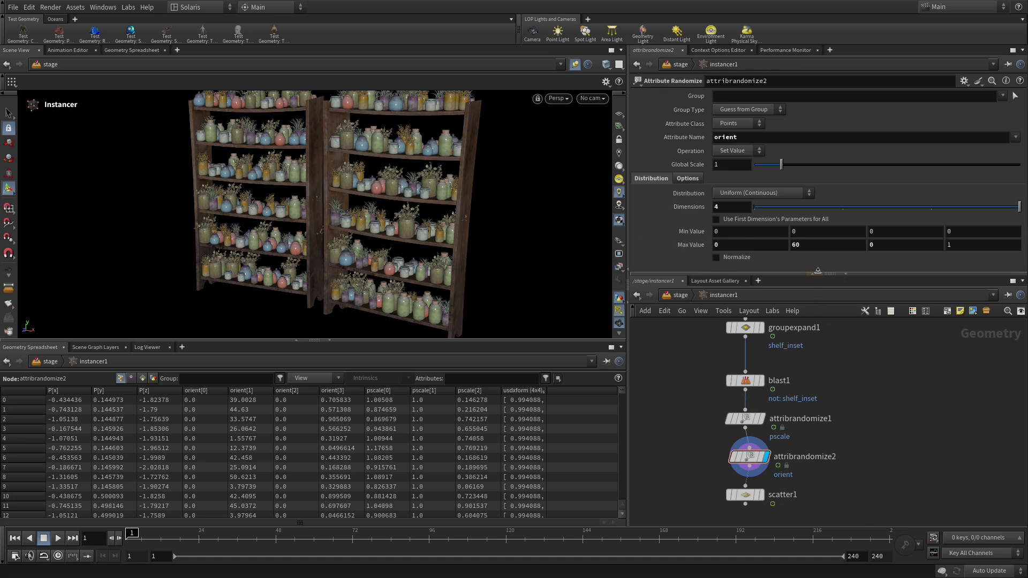
left_click(803, 248)
type("30-")
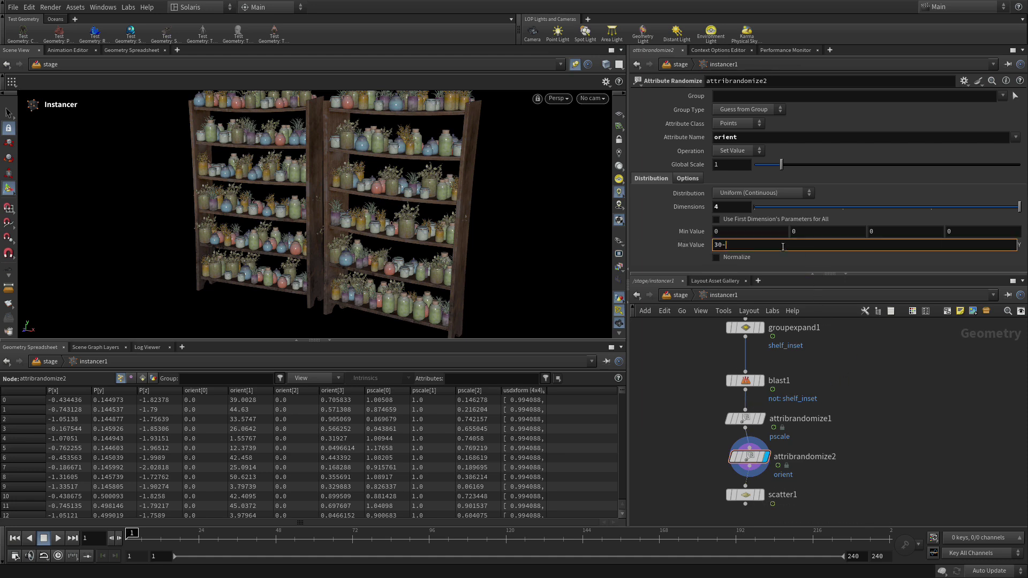
key("BackSpace")
key("Return")
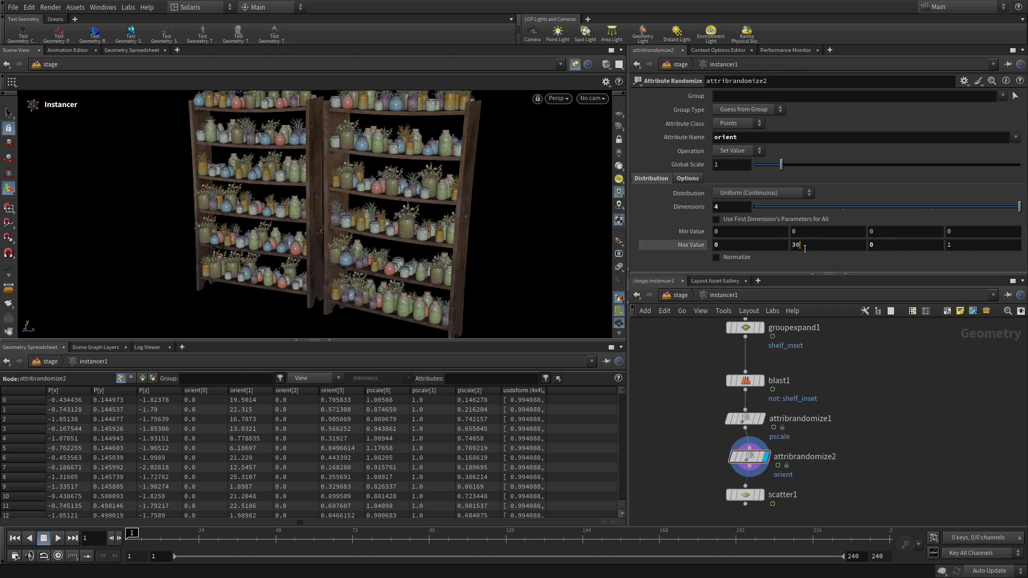
left_click(767, 248)
type("60")
key("Return")
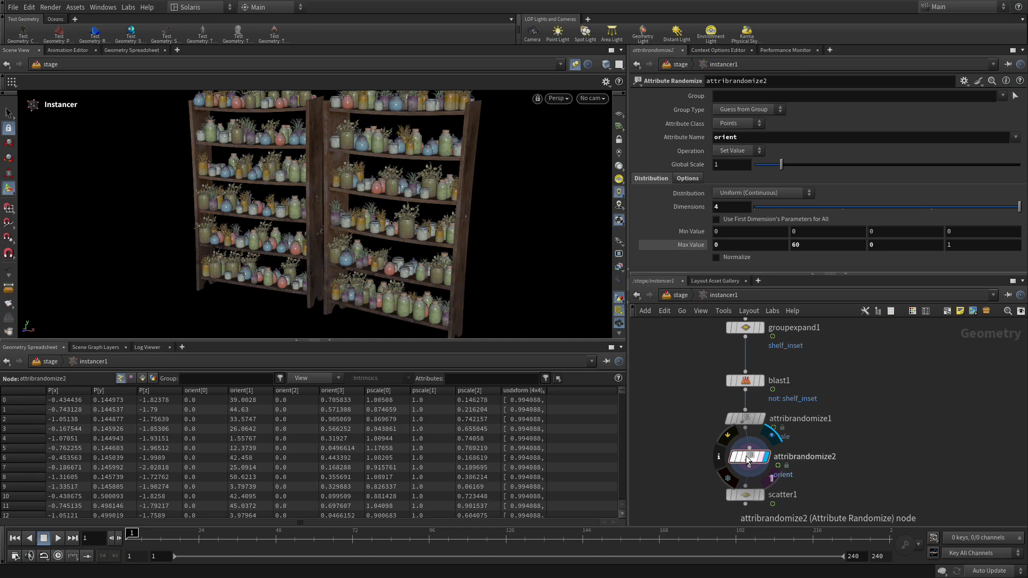
left_click(721, 438)
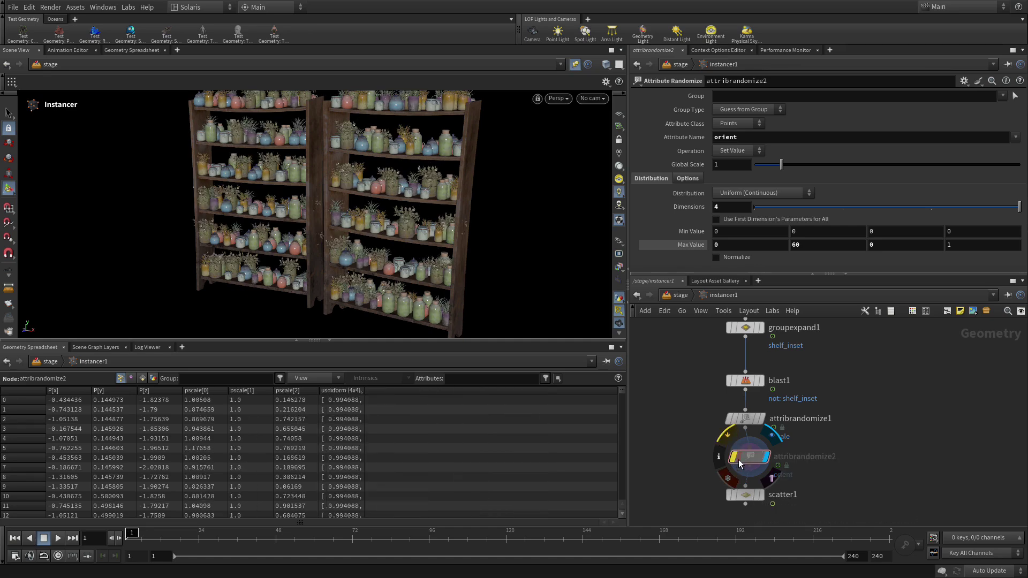
left_click(721, 438)
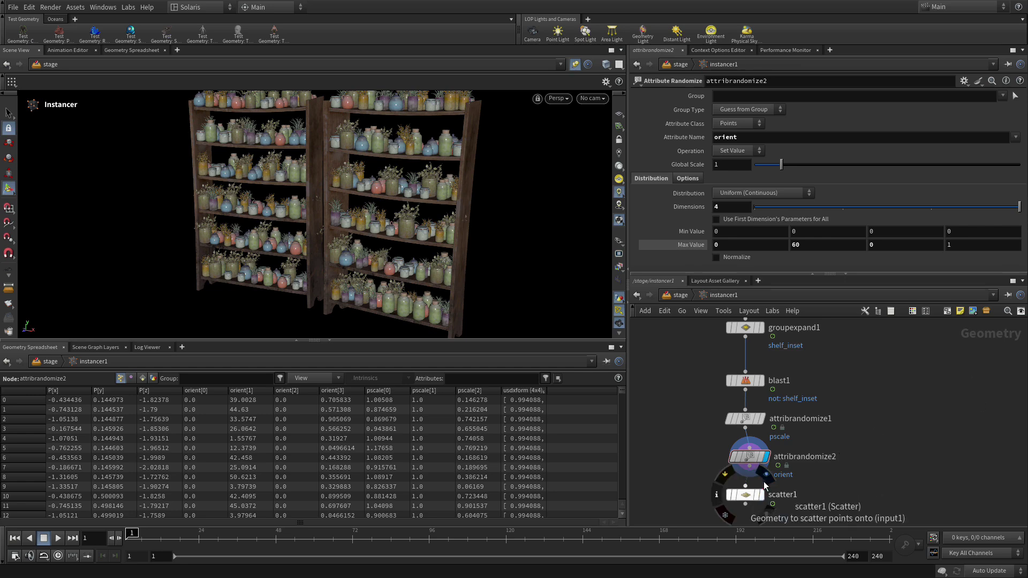
Set scatter1's Relax Iterations to 23 and Global Seed to 26, then orbit to inspect
left_click(751, 497)
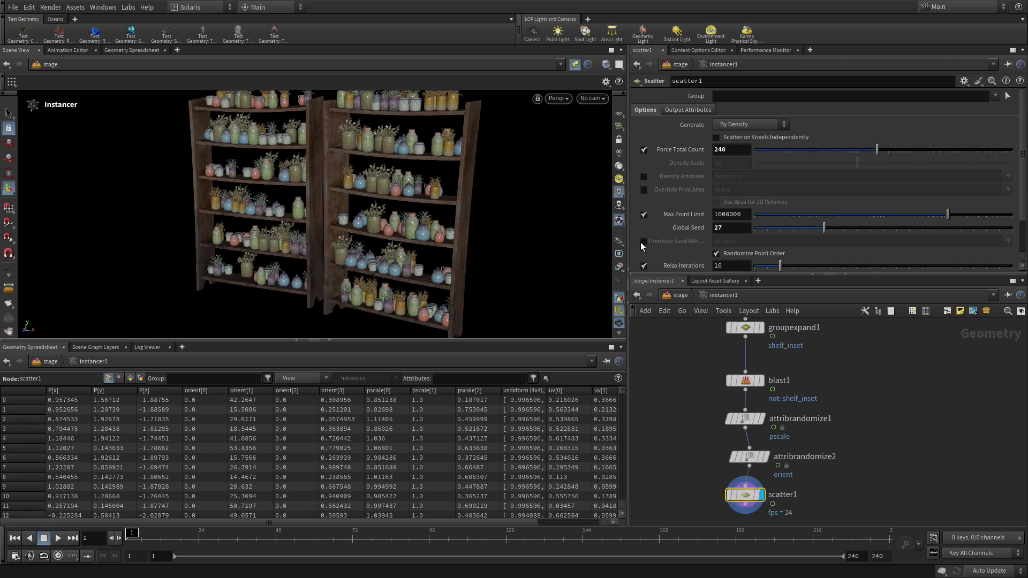
scroll(762, 245, "down", 2)
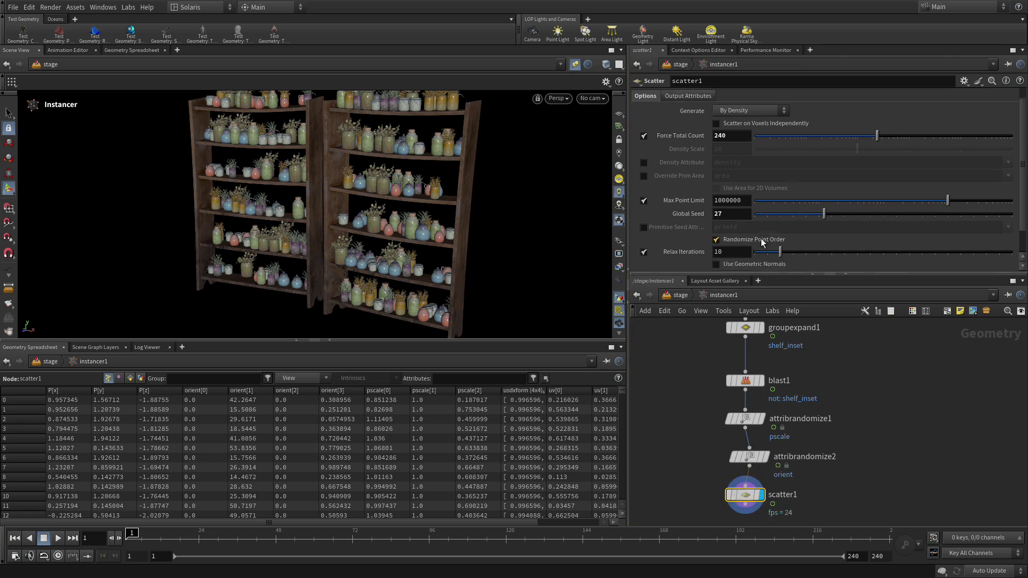
left_click_drag(779, 241, 814, 236)
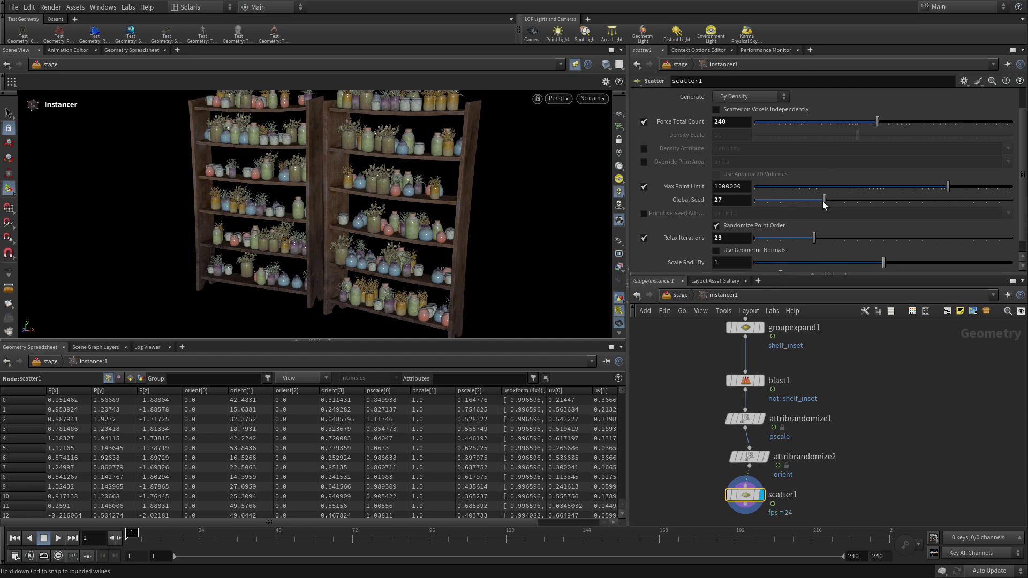
mouse_move(823, 205)
left_mouse_down()
mouse_move(811, 206)
mouse_move(823, 206)
left_mouse_up()
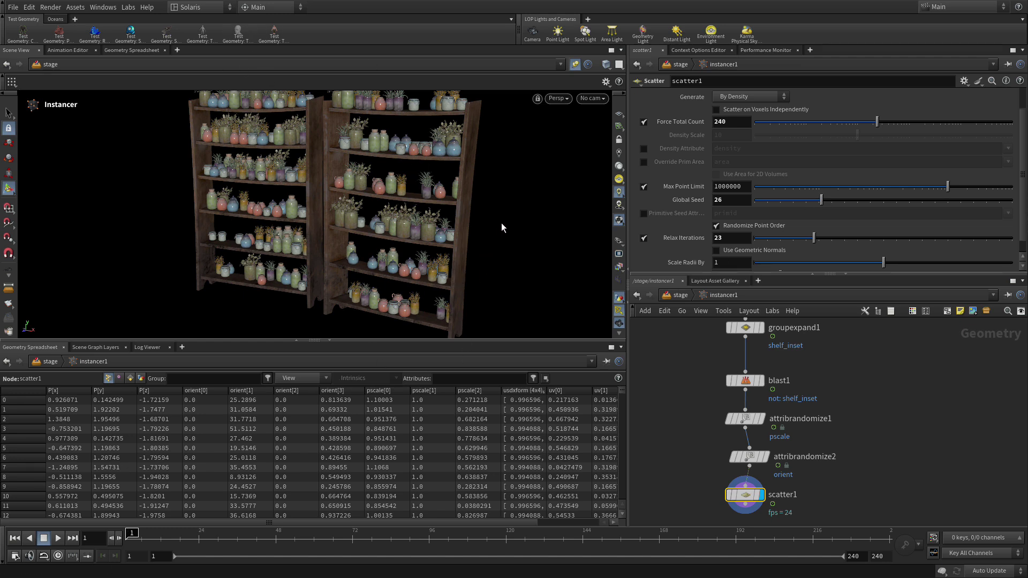
left_click_drag(501, 228, 464, 216, "alt")
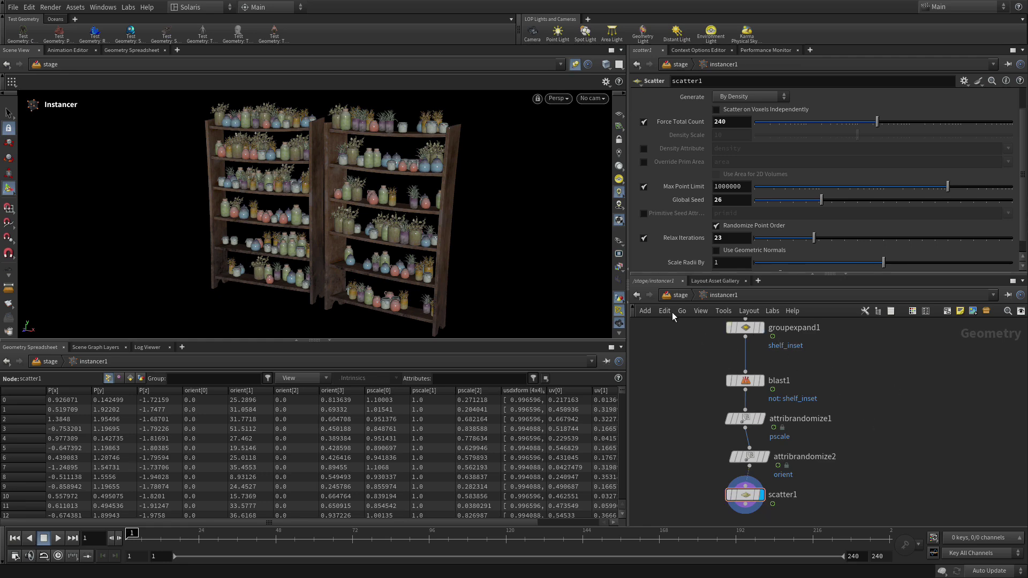
Return to /stage, move stagemanager1 and collection1 up, and display instancer1
left_click(679, 296)
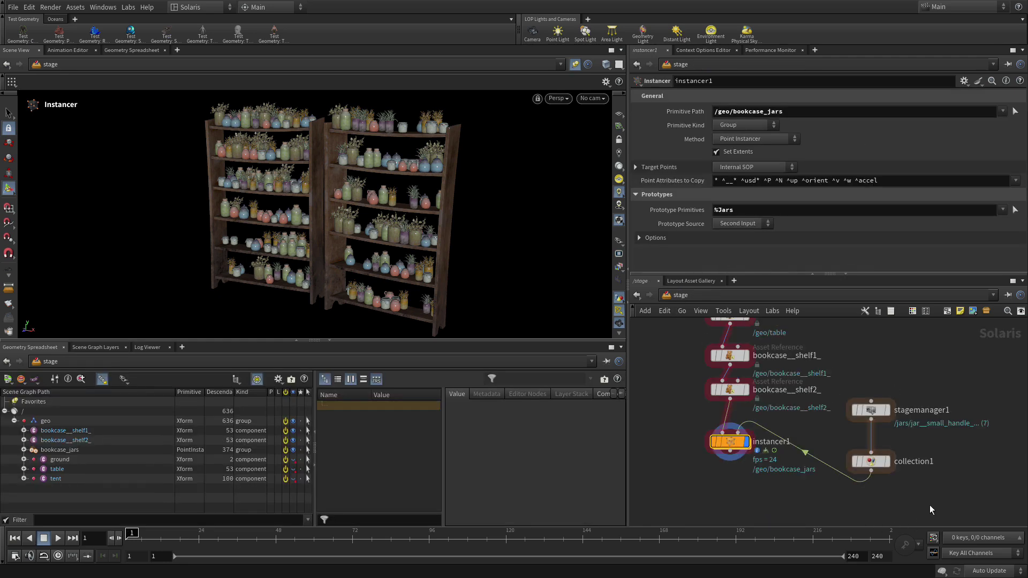
left_click_drag(930, 510, 868, 356)
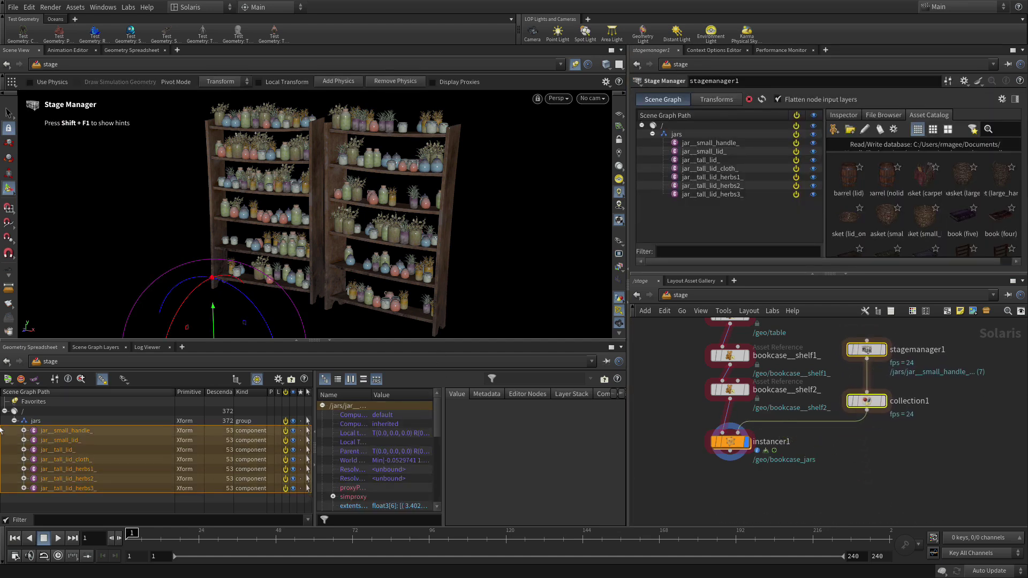
left_click(735, 445)
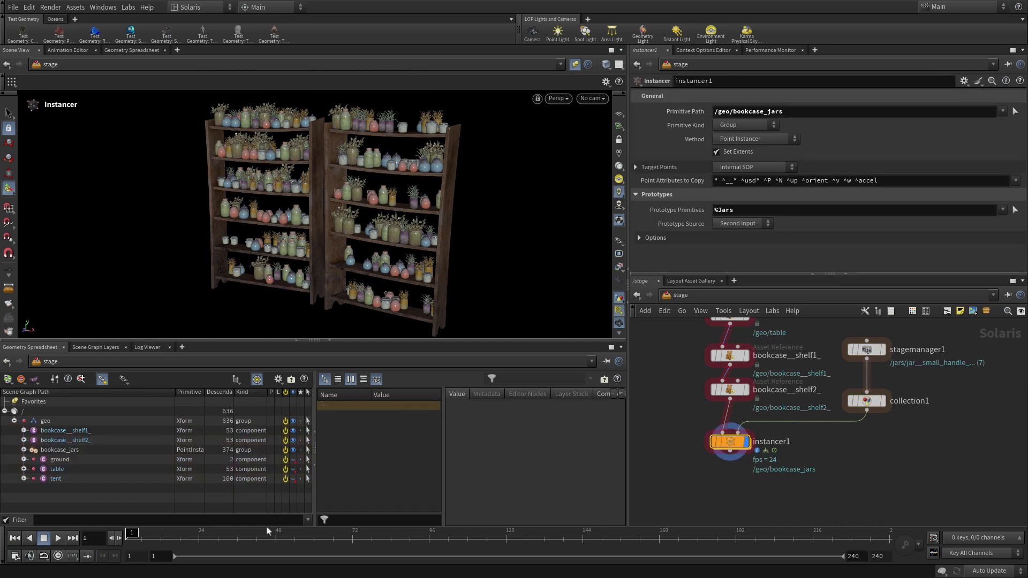
Unhide the ground, table and tent, and tumble out to view the whole stall
left_click(293, 460)
left_click(293, 469)
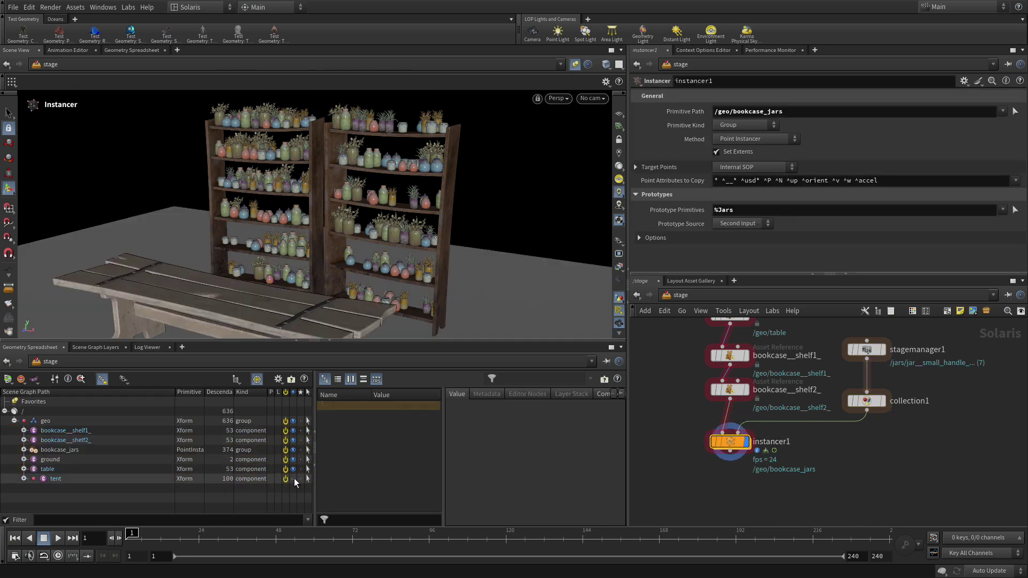
left_click(293, 479)
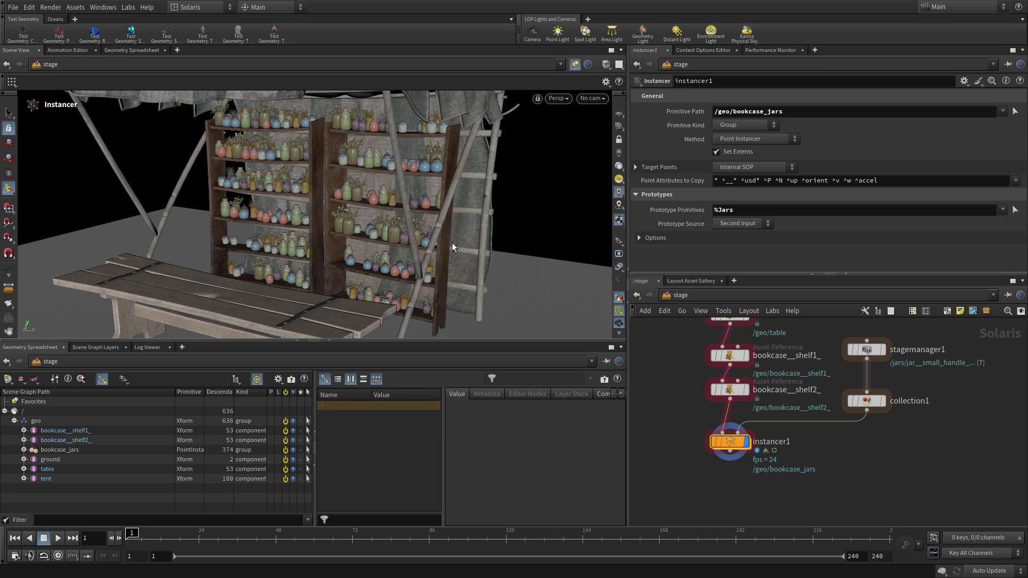
key("Escape")
right_click_drag(452, 243, 297, 227)
left_click_drag(297, 227, 383, 224)
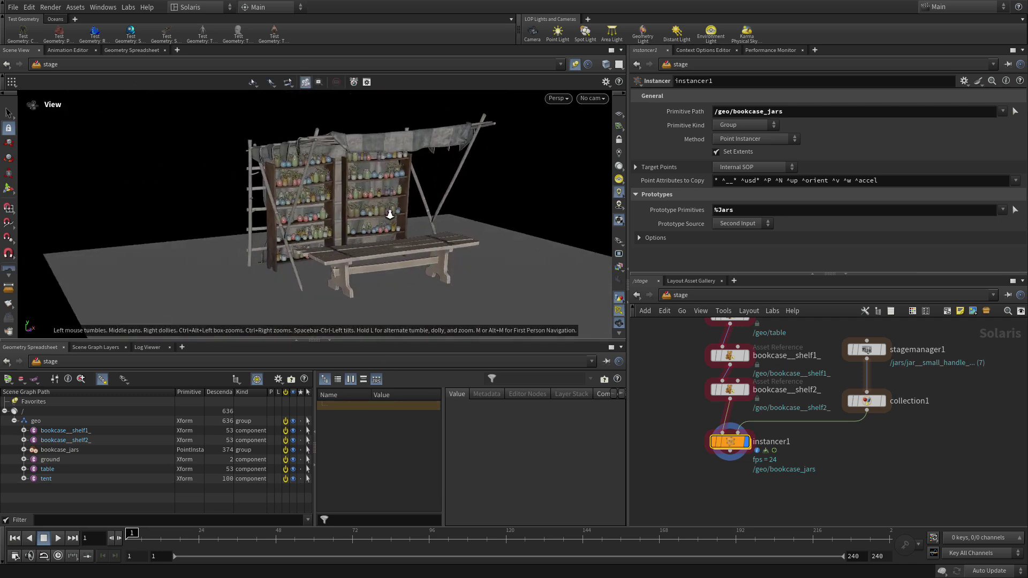
right_click_drag(376, 243, 375, 203)
key("Return")
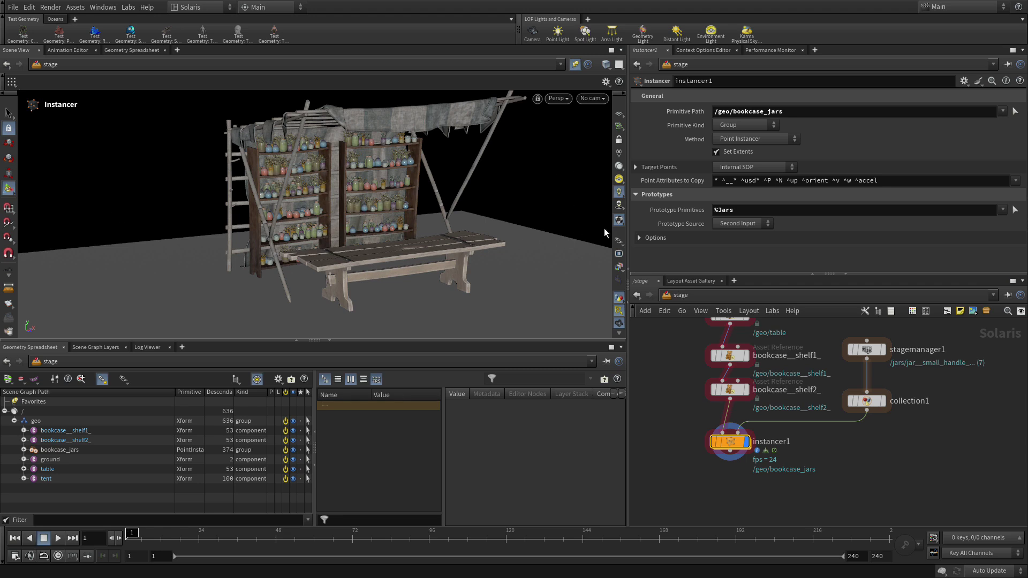
Switch the viewport renderer to Preview with Guides and toggle bookcase_jars visibility off and back on
left_click(619, 241)
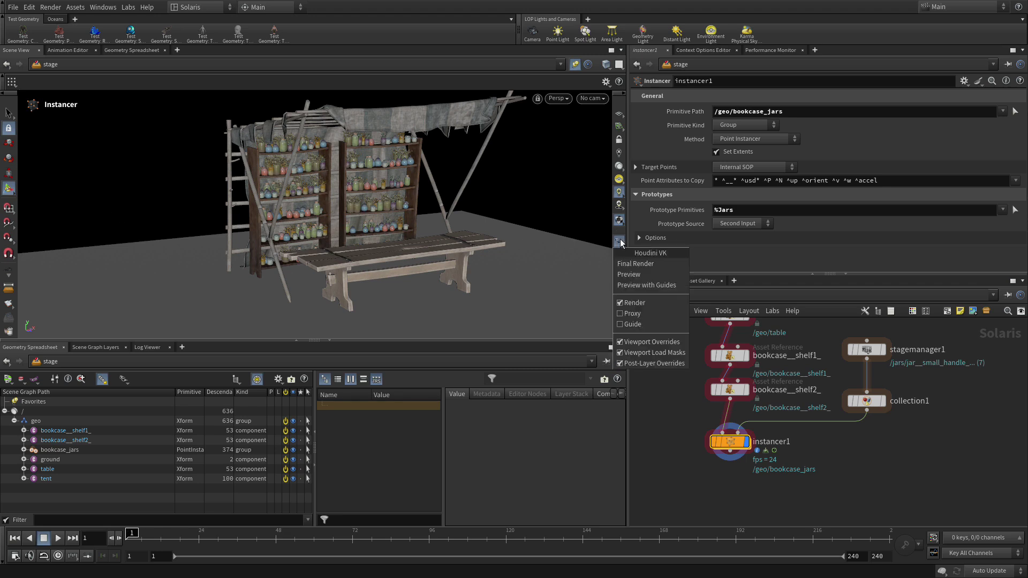
left_click(644, 286)
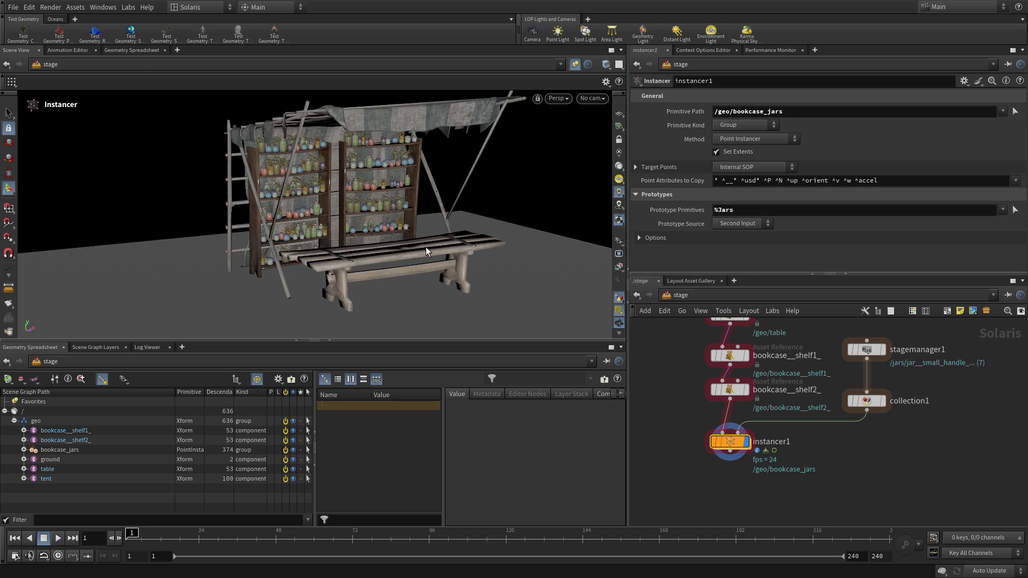
left_click(293, 450)
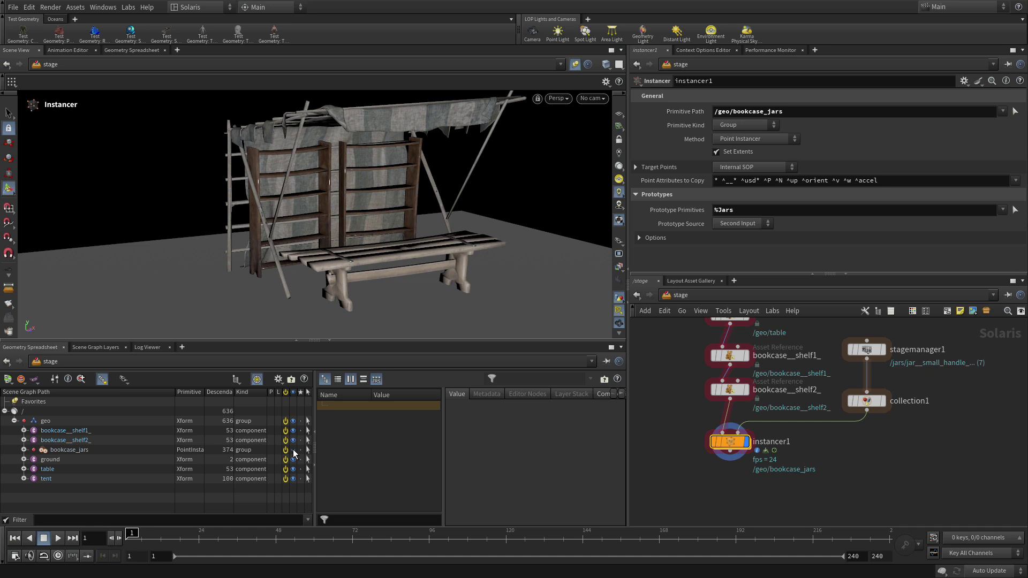
left_click(293, 451)
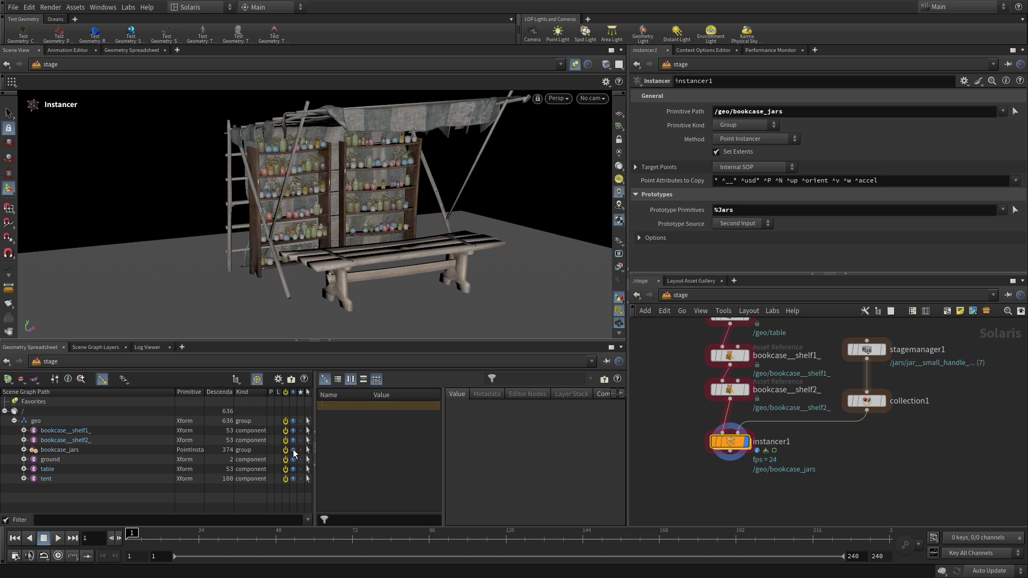
Tumble the view to inspect the stall from a new angle
key("Escape")
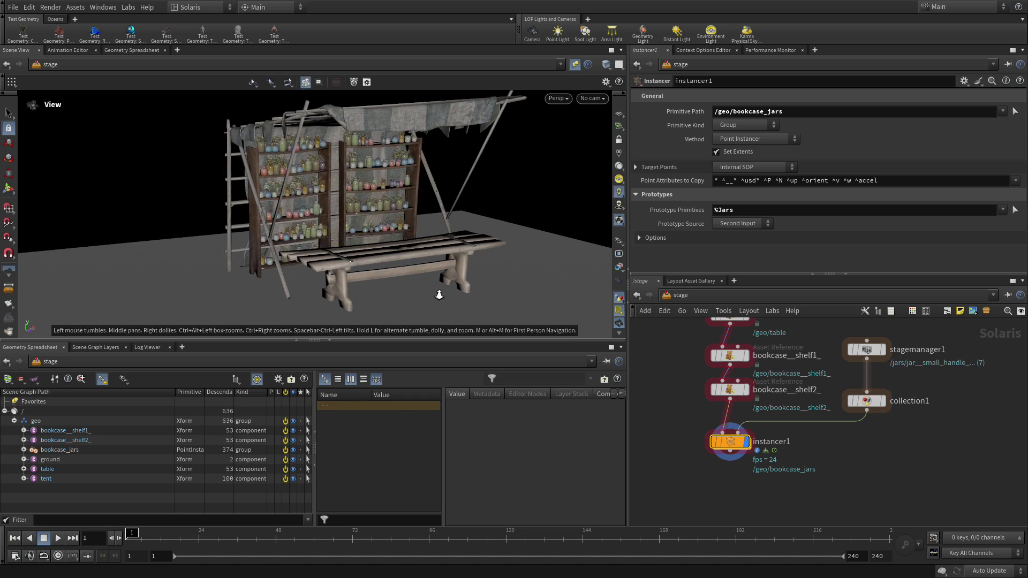
left_click_drag(439, 295, 416, 295)
key("Return")
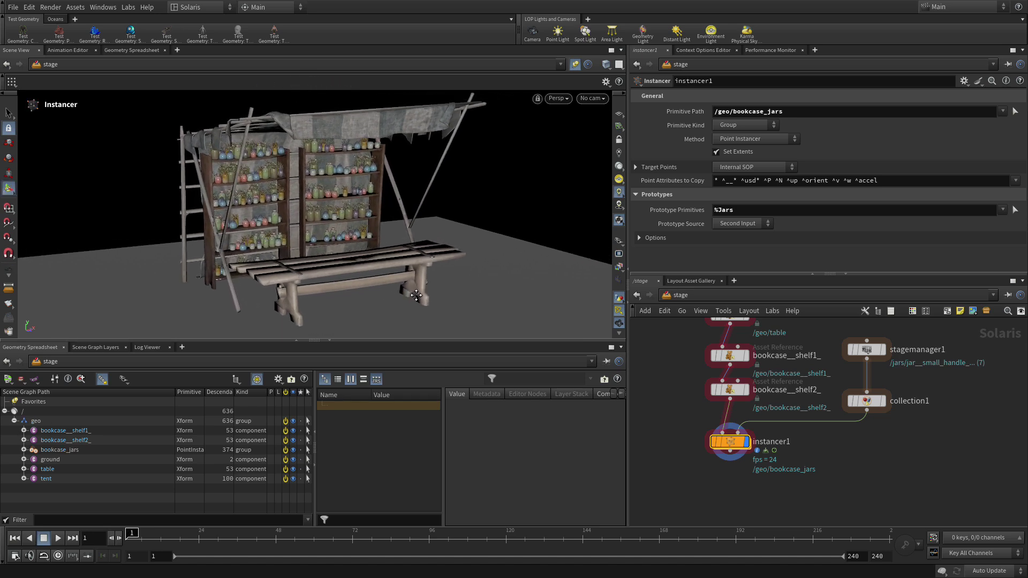